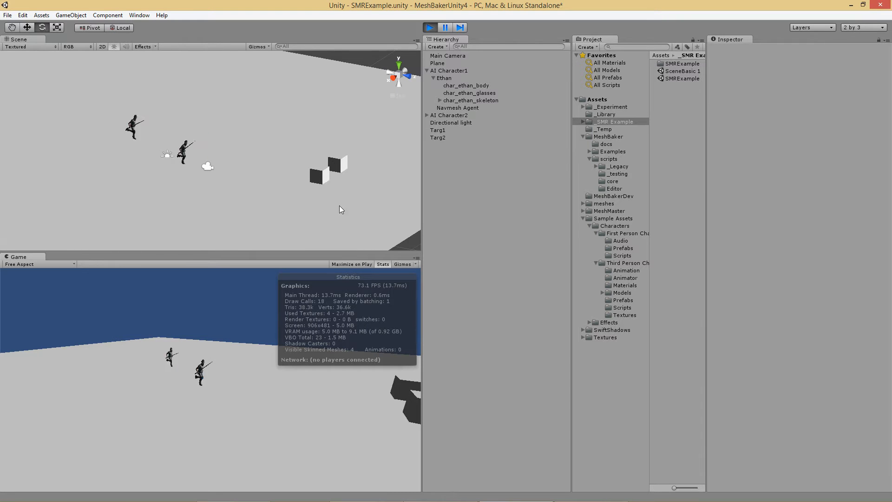
# - Pause the running scene, inspect the Skinned Mesh Renderers of char_ethan_body and char_ethan_glasses under AI Character1, and exit play mode
pyautogui.click(445, 28)
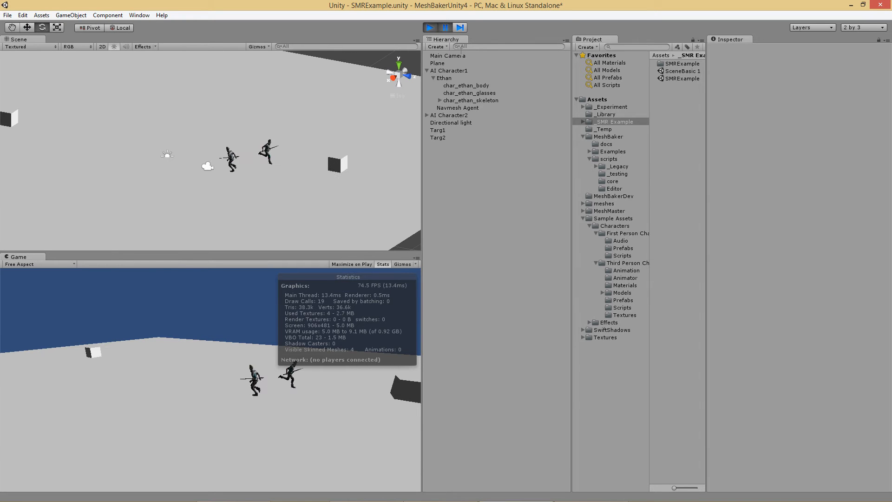
pyautogui.click(469, 86)
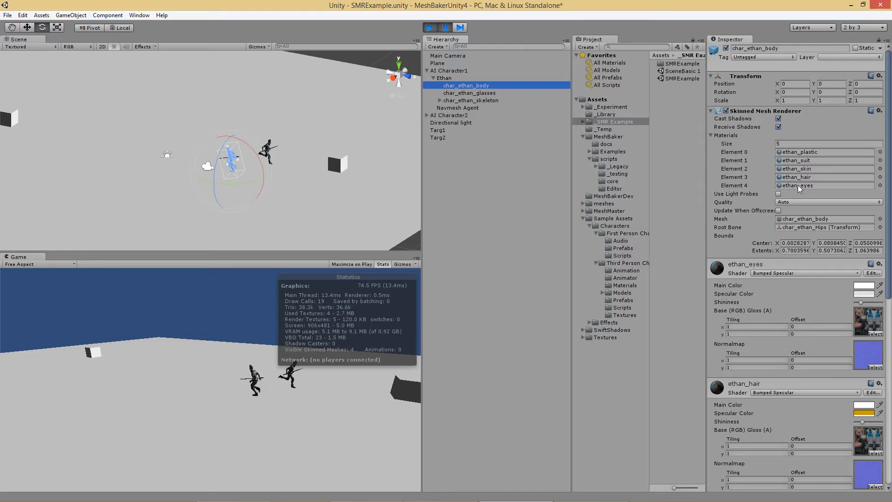
pyautogui.click(493, 92)
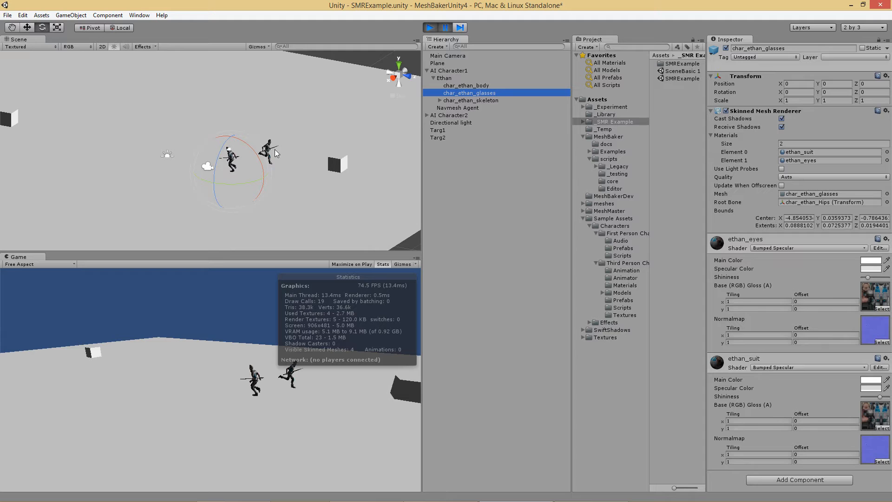
pyautogui.click(431, 27)
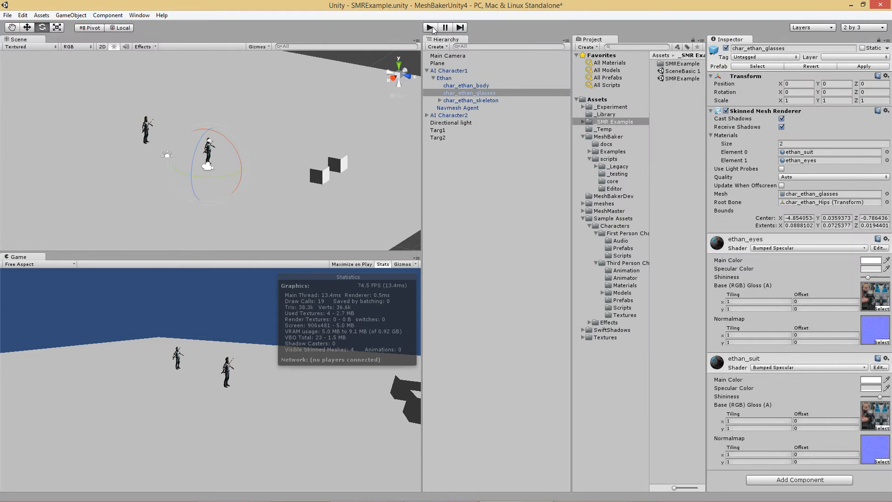
# - Create a Mesh Baker object of the Mesh And Material Baker type in the scene
pyautogui.click(70, 14)
pyautogui.moveTo(88, 46)
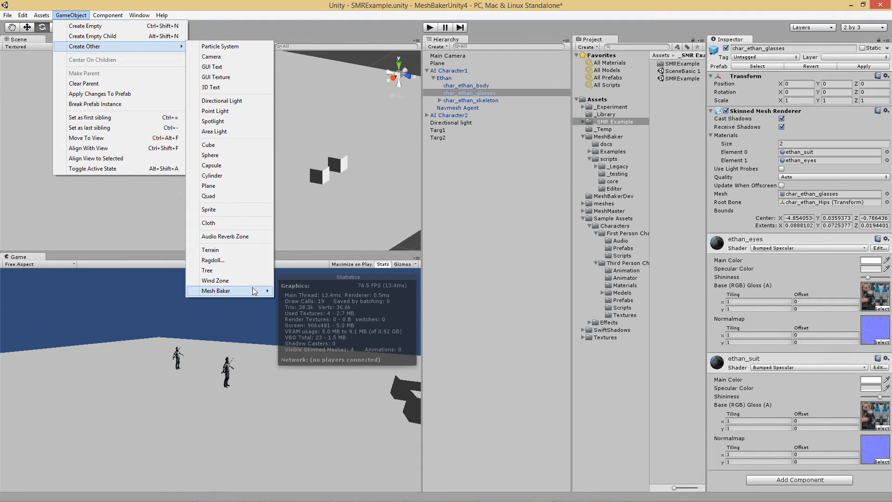
pyautogui.moveTo(252, 290)
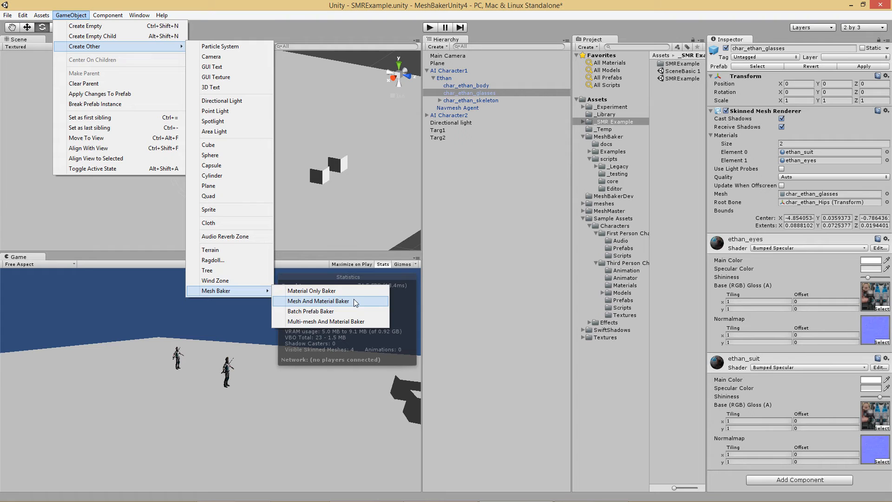
pyautogui.click(354, 301)
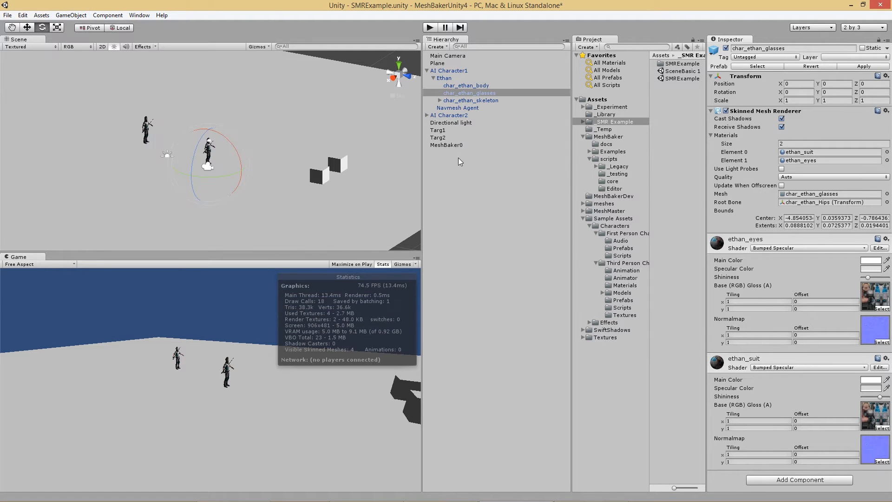
# - Add the meshes of AI Character1 and AI Character2 to MeshBaker0's objects to be combined using the tools for adding objects
pyautogui.click(462, 146)
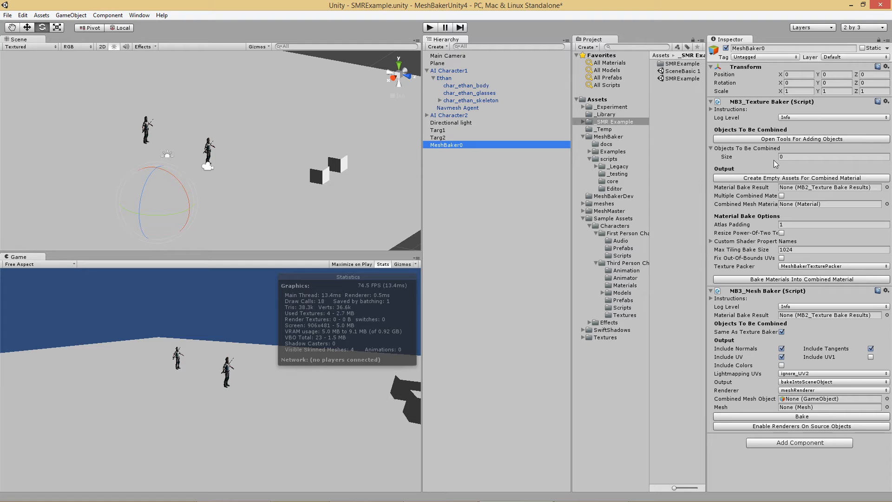
pyautogui.click(785, 140)
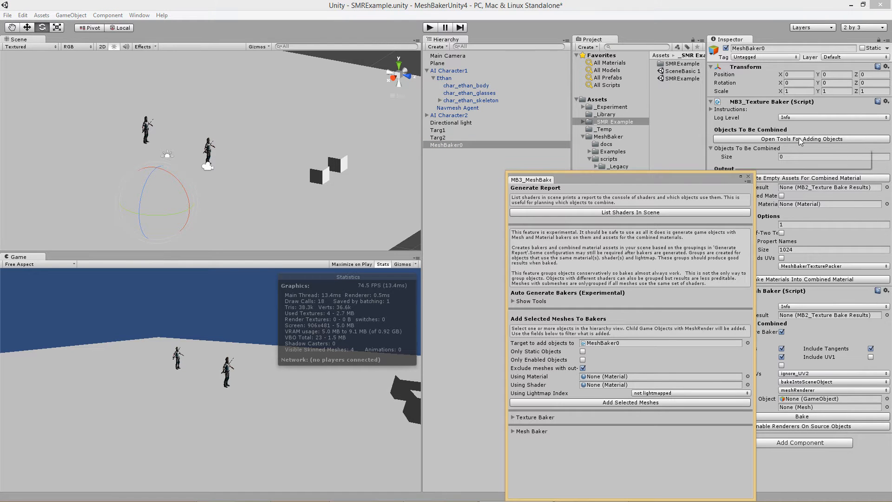
pyautogui.click(450, 70)
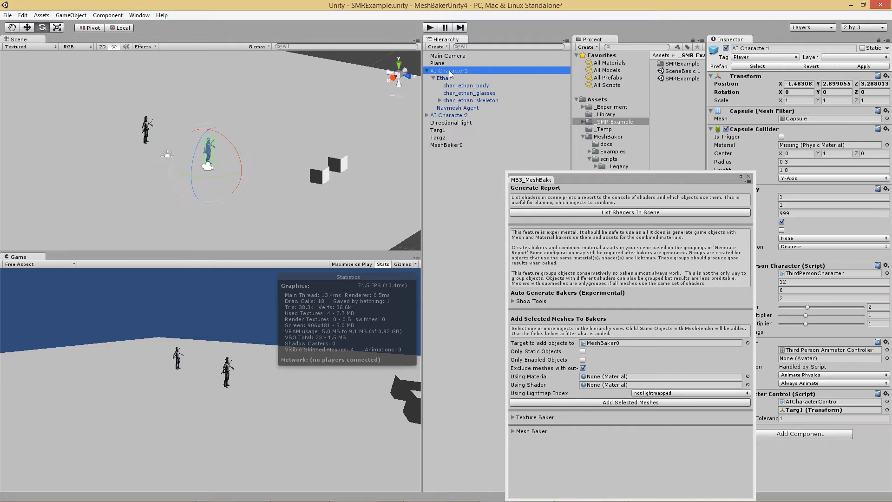
pyautogui.keyDown('shift'); pyautogui.click(459, 116); pyautogui.keyUp('shift')
pyautogui.moveTo(587, 176); pyautogui.dragTo(587, 68)
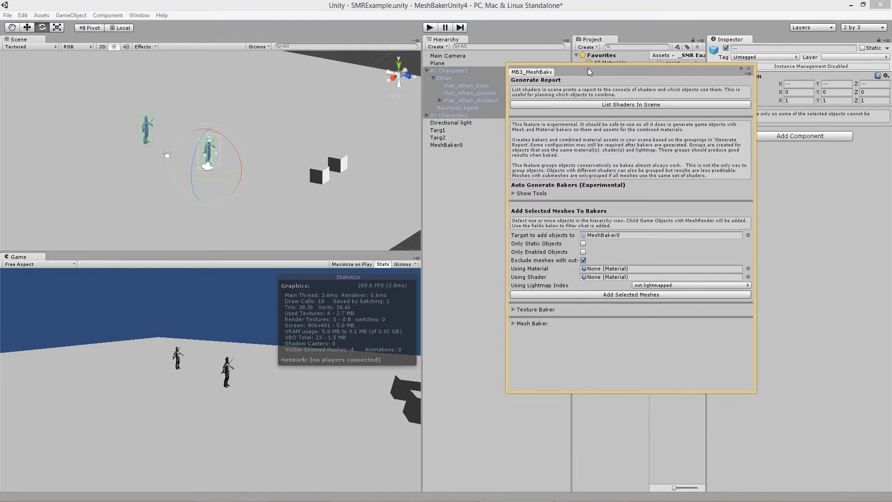
pyautogui.click(629, 295)
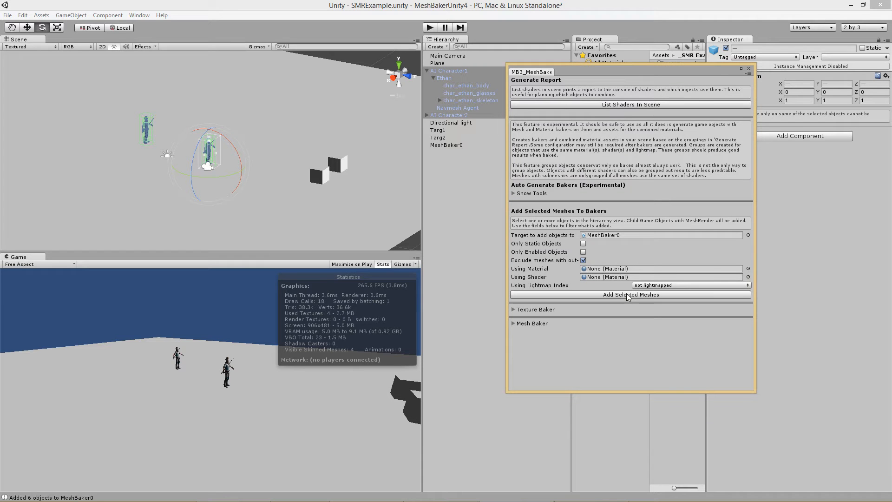
pyautogui.click(750, 70)
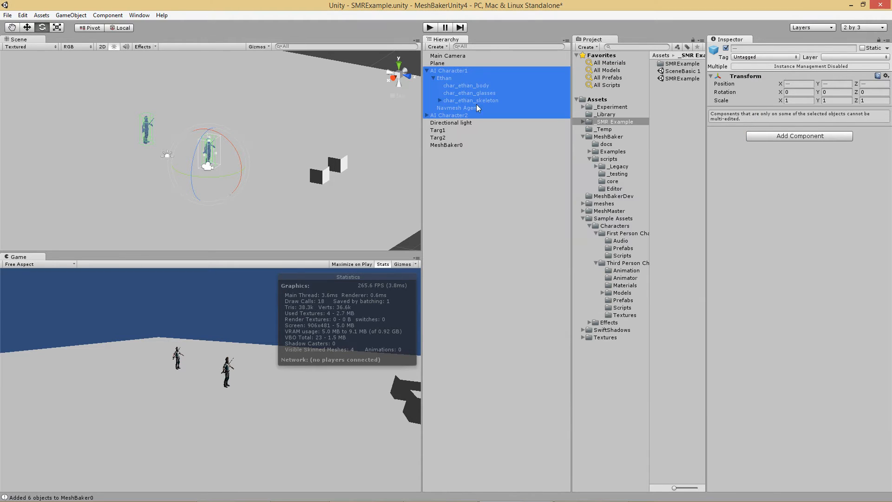
# - Create empty combined material assets for MeshBaker0 named atlas in the _Experiment folder and bake the source materials into the combined material
pyautogui.click(459, 144)
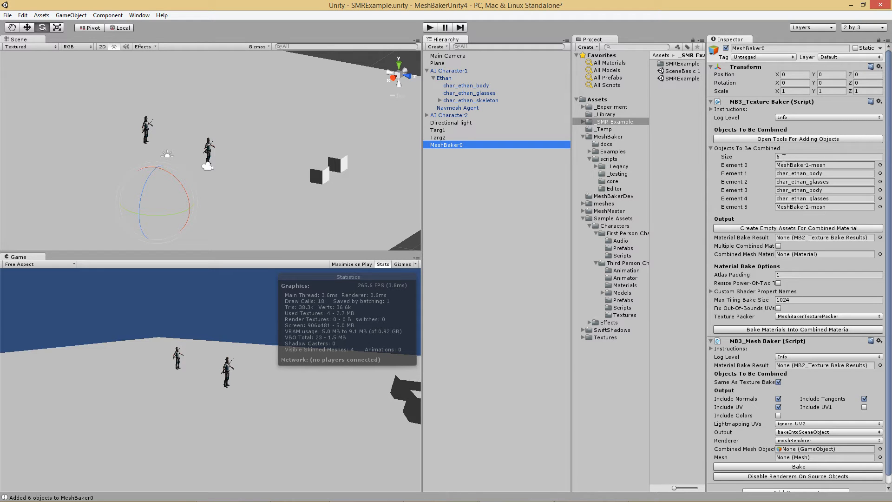
pyautogui.click(803, 228)
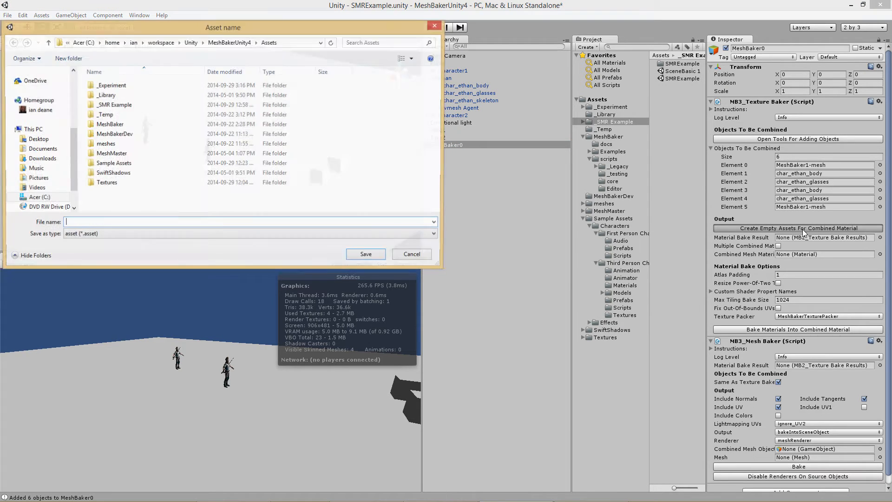
pyautogui.doubleClick(114, 85)
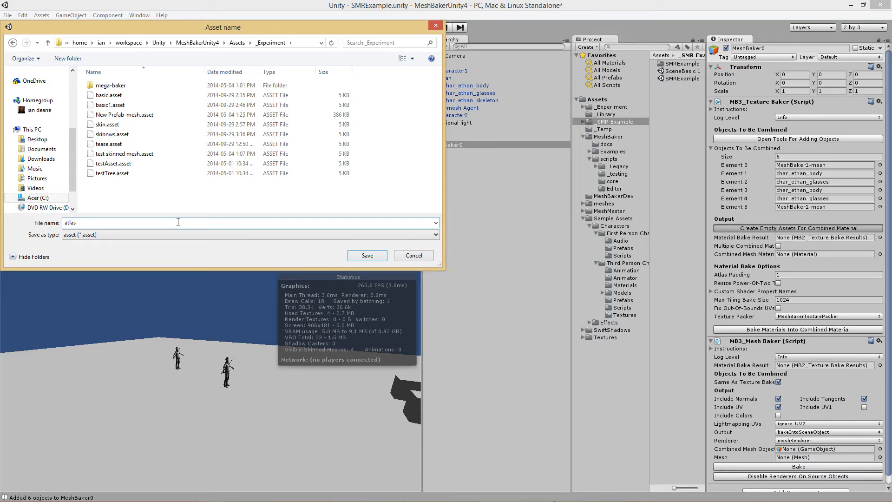
pyautogui.click(367, 256)
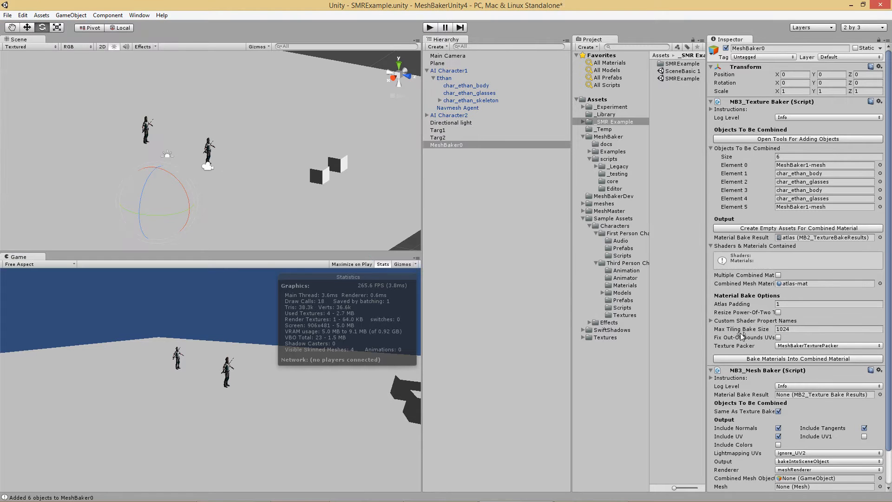
pyautogui.click(768, 360)
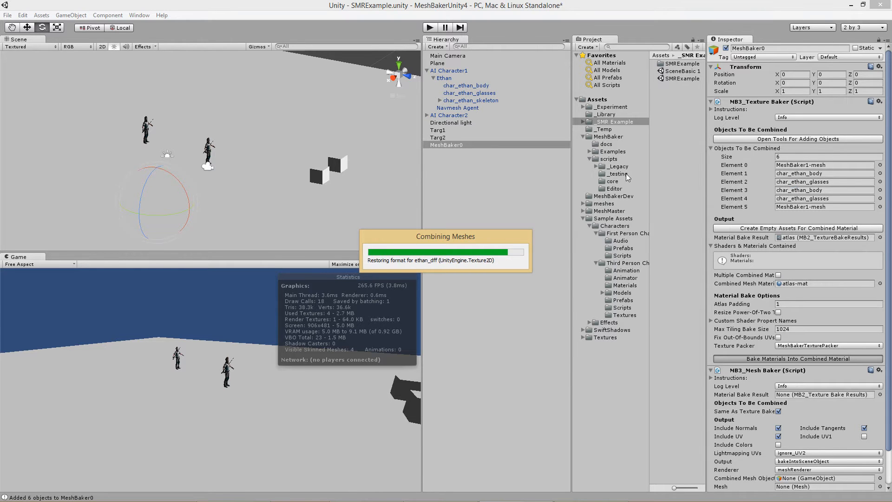
# - Set MeshBaker0's output renderer to skinnedMeshRenderer and bake the combined mesh
pyautogui.moveTo(889, 192); pyautogui.dragTo(891, 316)
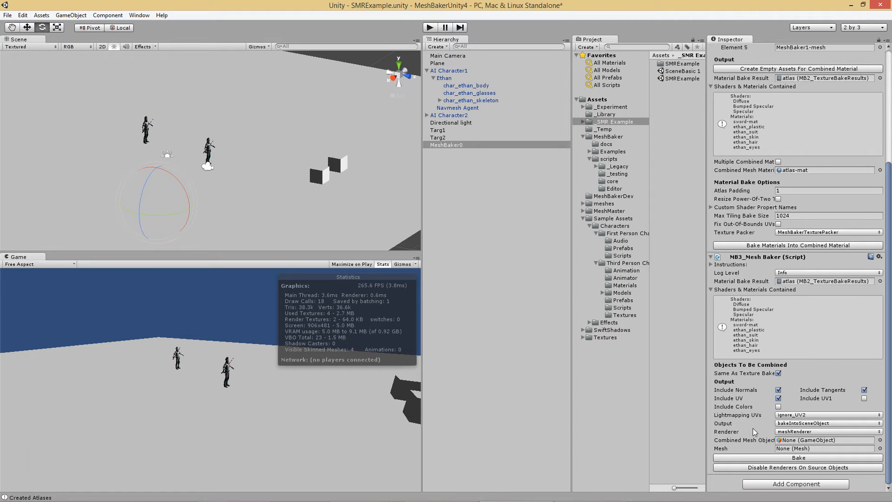
pyautogui.click(810, 432)
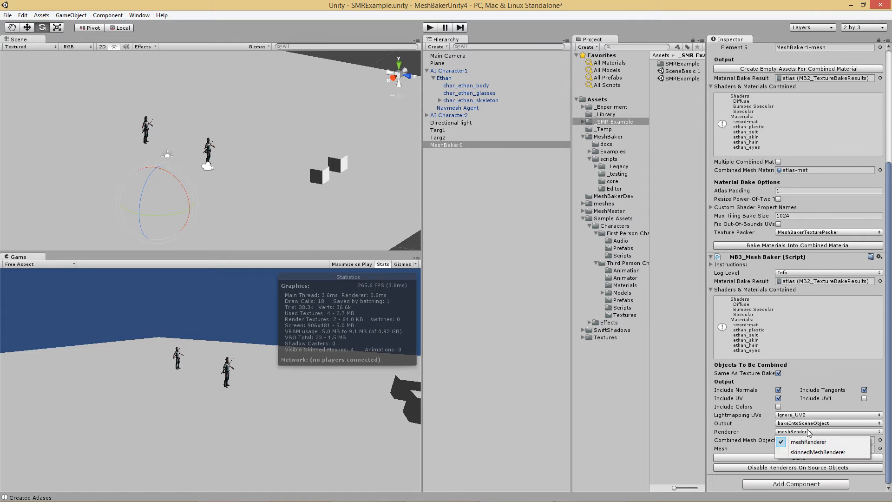
pyautogui.click(814, 452)
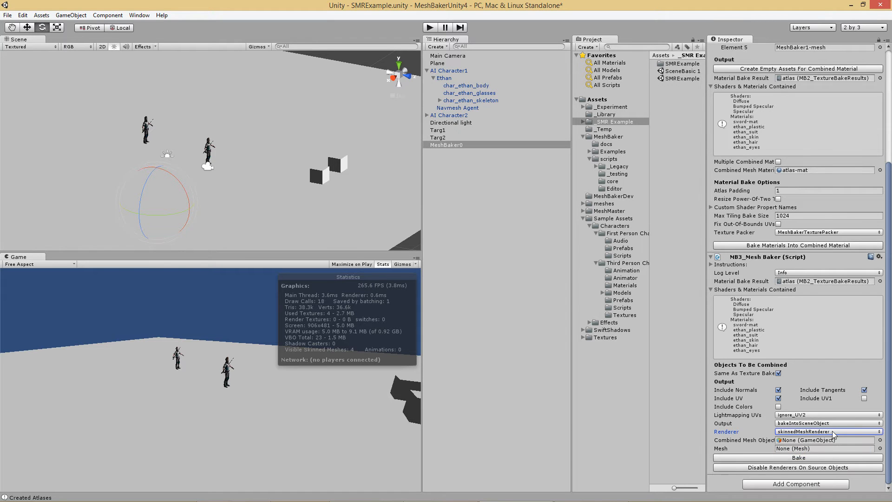
pyautogui.click(813, 457)
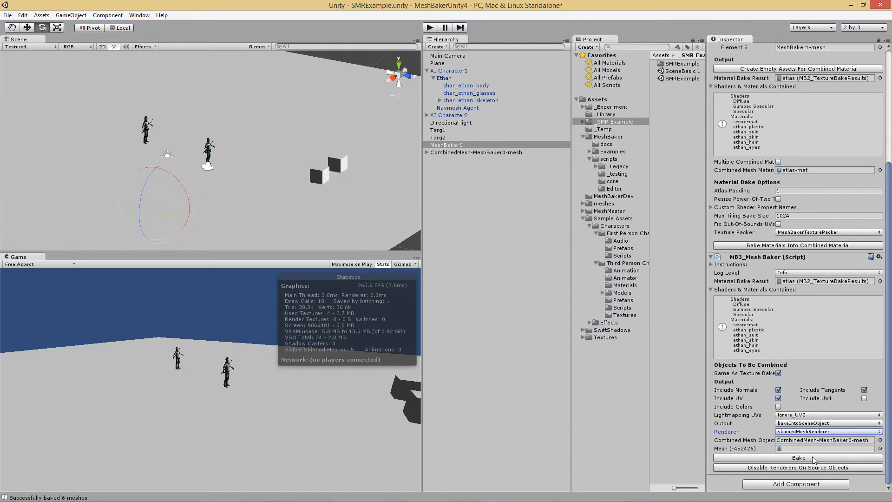
# - Expand CombinedMesh-MeshBaker0-mesh and inspect the Skinned Mesh Renderer of its child MeshBaker0-mesh-mesh
pyautogui.click(484, 152)
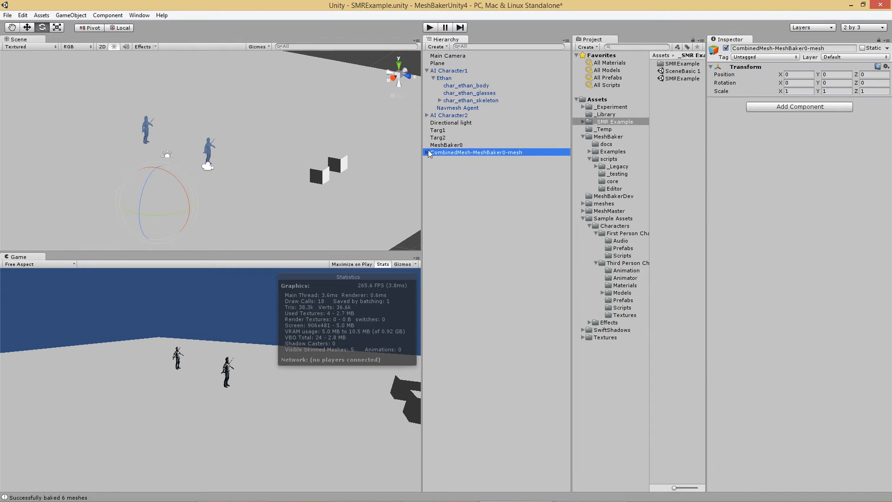
pyautogui.click(428, 152)
pyautogui.click(462, 161)
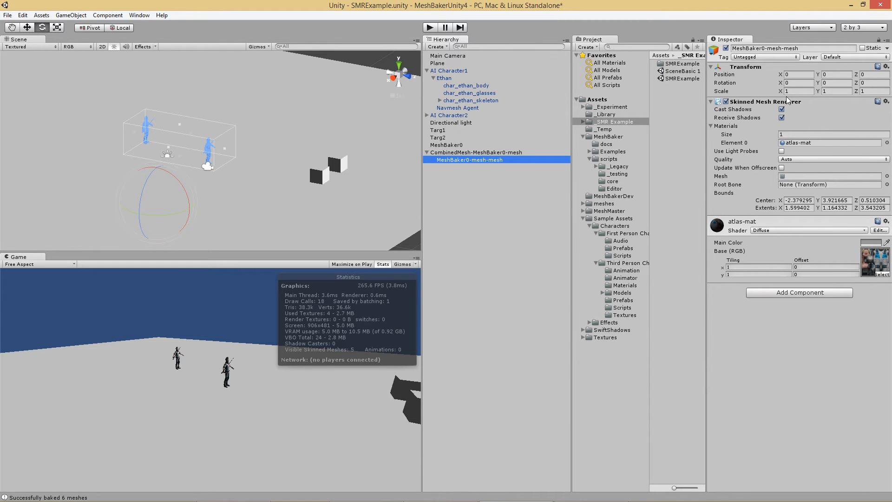
# - Disable the renderers on MeshBaker0's source objects
pyautogui.click(459, 147)
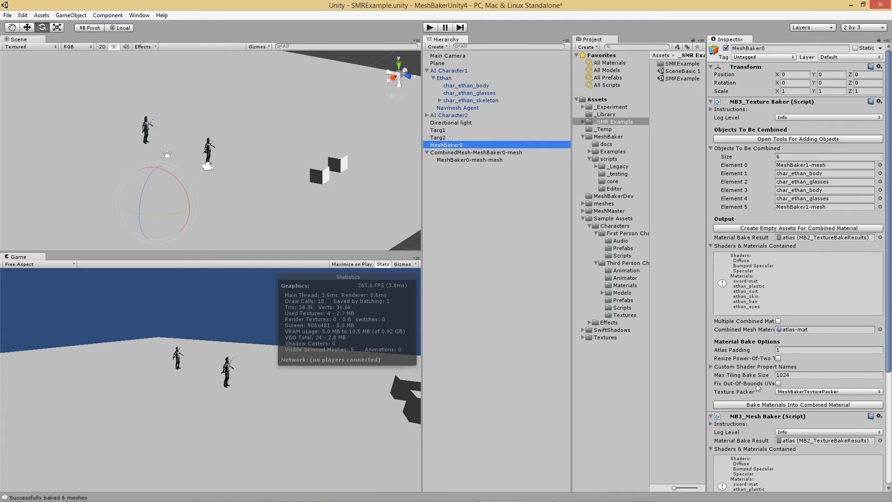
pyautogui.moveTo(890, 340); pyautogui.dragTo(889, 468)
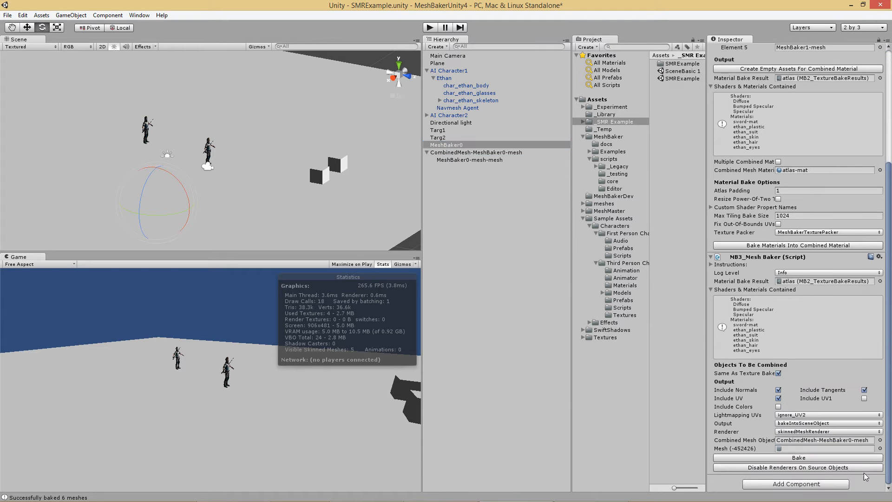
pyautogui.click(804, 467)
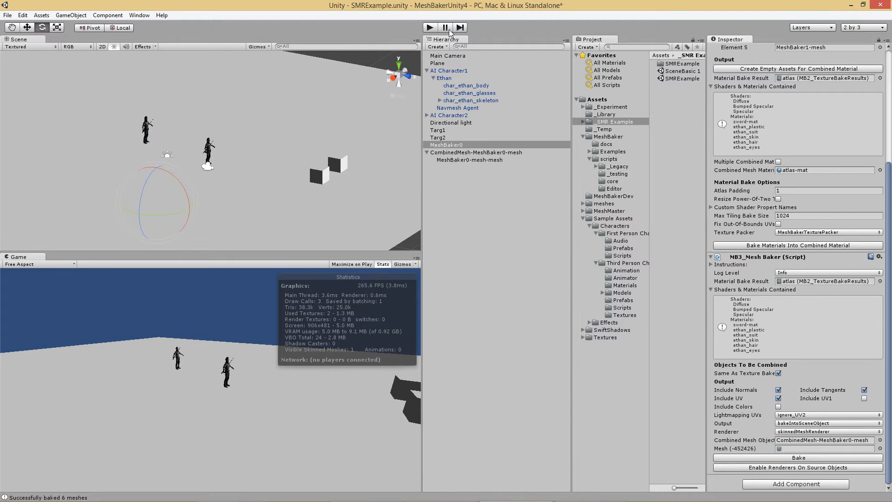
# - Play the scene, examine the combined animated characters up close in the Scene view, and stop playback
pyautogui.hotkey('ctrl', 'p')
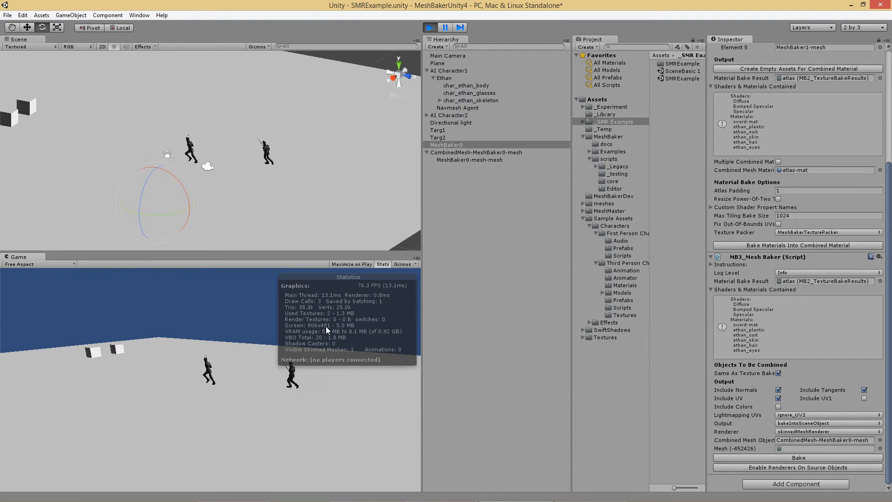
pyautogui.keyDown('alt'); pyautogui.moveTo(191, 143); pyautogui.dragTo(211, 191); pyautogui.keyUp('alt')
pyautogui.scroll(8, 211, 192)
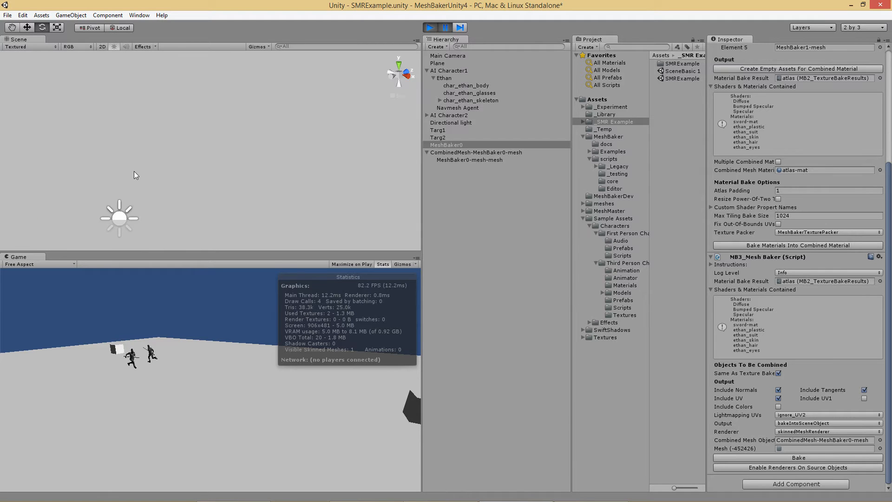
pyautogui.keyDown('alt'); pyautogui.moveTo(133, 171); pyautogui.dragTo(155, 163); pyautogui.keyUp('alt')
pyautogui.keyDown('alt'); pyautogui.moveTo(267, 132); pyautogui.dragTo(237, 146); pyautogui.keyUp('alt')
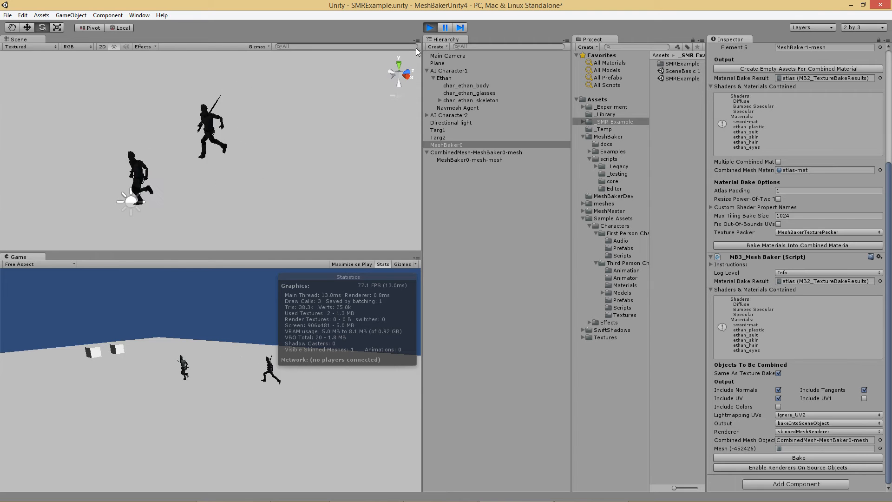
pyautogui.click(432, 27)
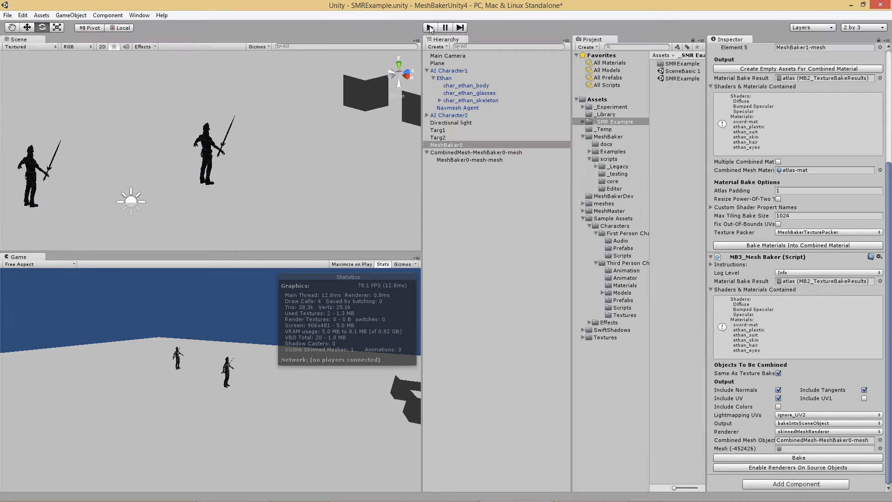
# - View the characters from their lit front side, run the scene again to check their animation, and exit play mode
pyautogui.keyDown('alt'); pyautogui.moveTo(345, 88); pyautogui.dragTo(795, 127); pyautogui.keyUp('alt')
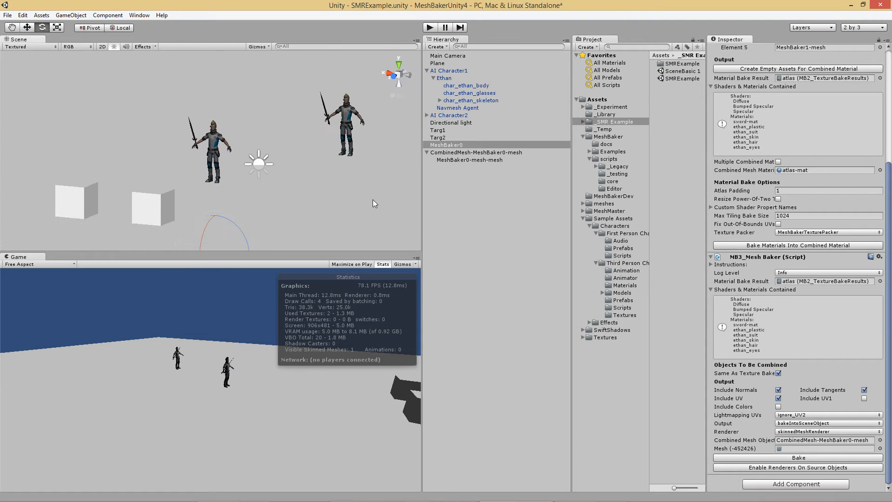
pyautogui.keyDown('alt'); pyautogui.moveTo(301, 172); pyautogui.dragTo(282, 173); pyautogui.keyUp('alt')
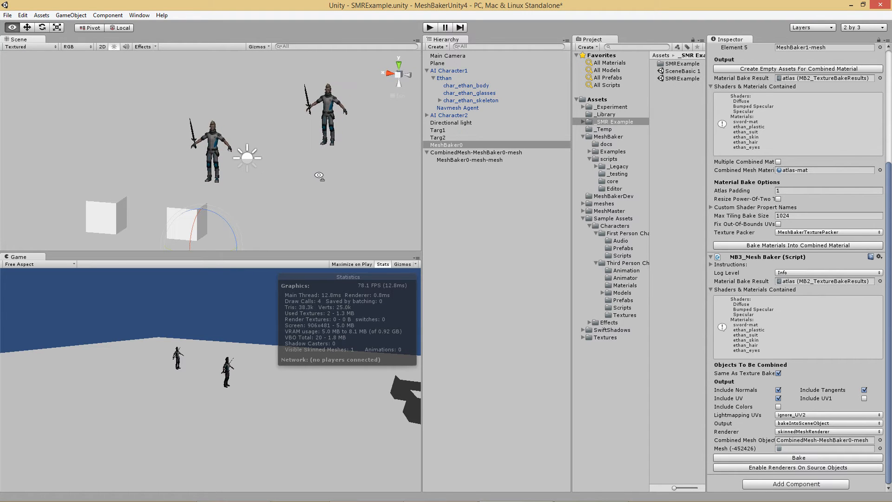
pyautogui.click(430, 27)
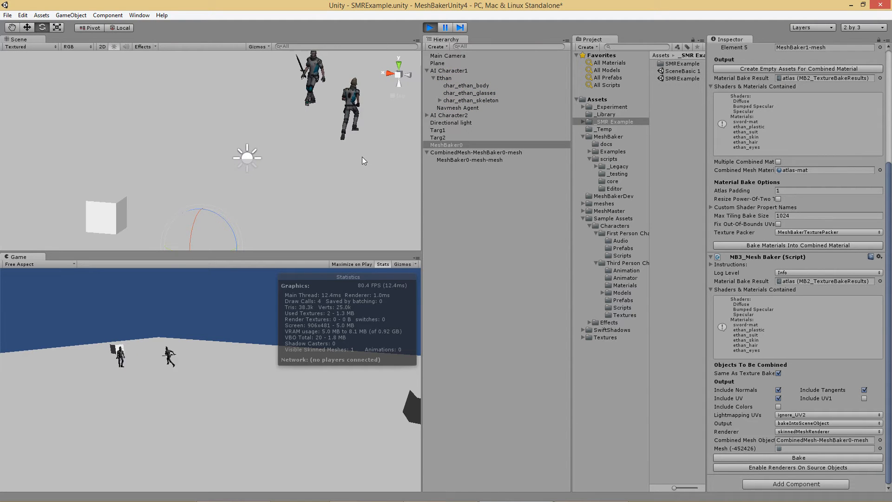
pyautogui.click(430, 28)
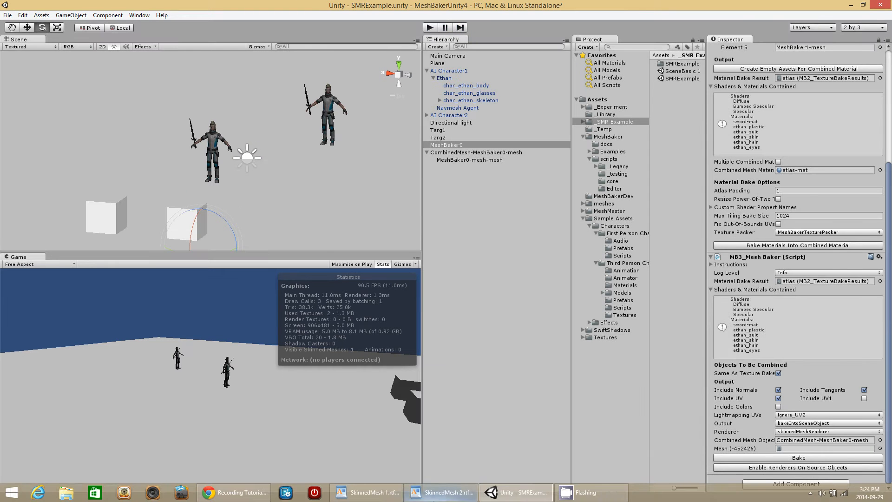
# - Switch to SkinnedMesh 2.rtf in WordPad, review the three limitations of combining skinned meshes, and return to Unity
pyautogui.moveTo(441, 499)
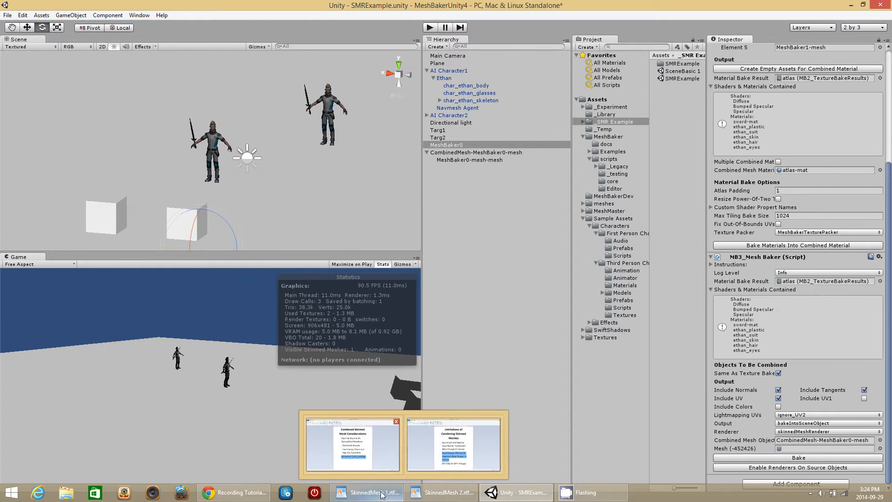
pyautogui.click(434, 496)
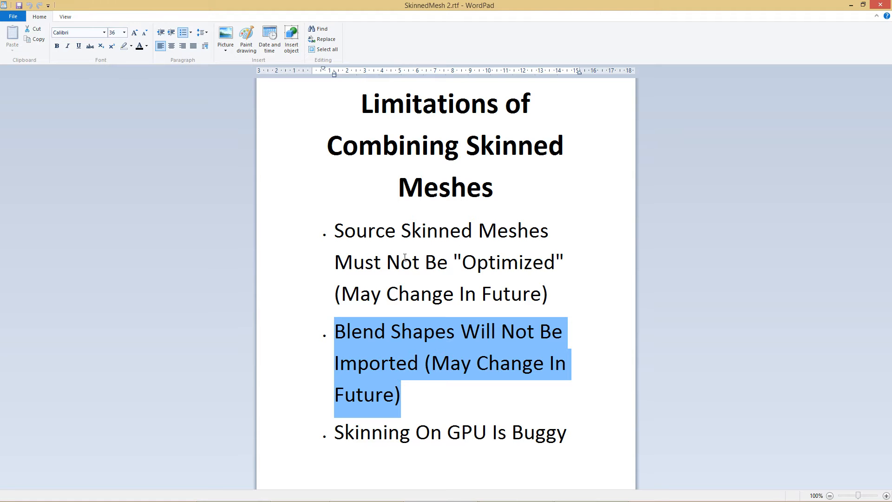
pyautogui.moveTo(469, 261); pyautogui.dragTo(556, 259)
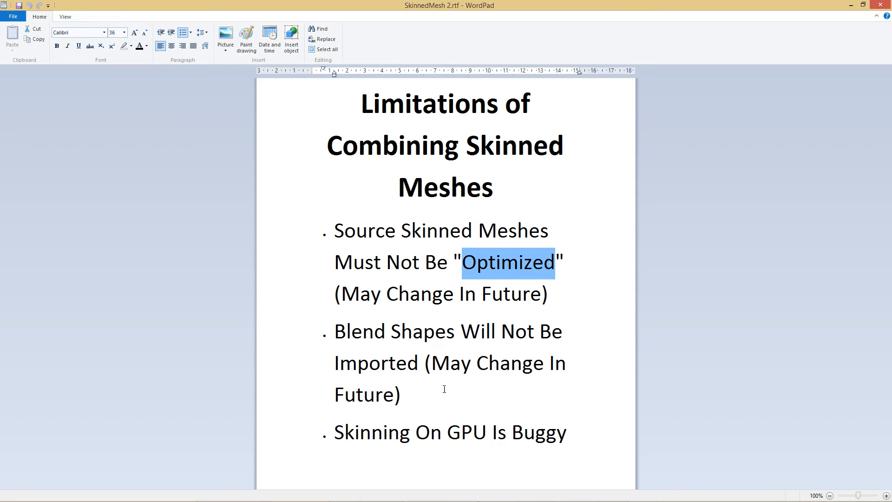
pyautogui.moveTo(405, 395); pyautogui.dragTo(345, 346)
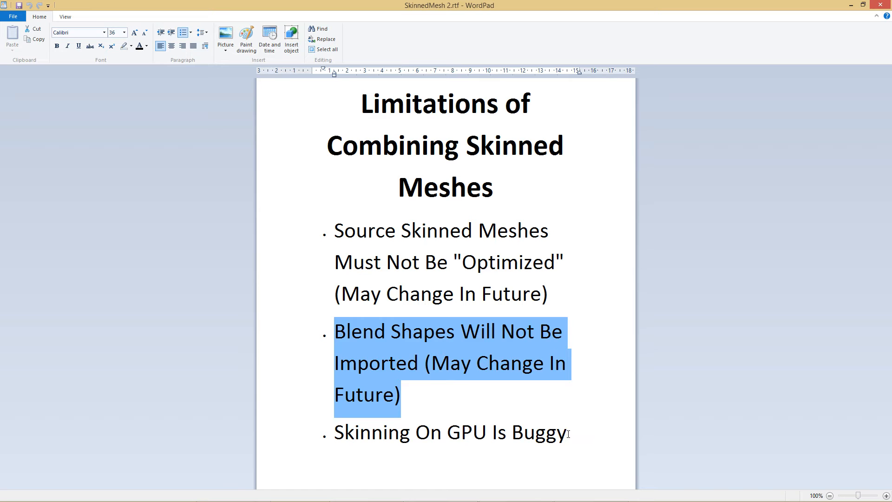
pyautogui.moveTo(568, 434); pyautogui.dragTo(385, 435)
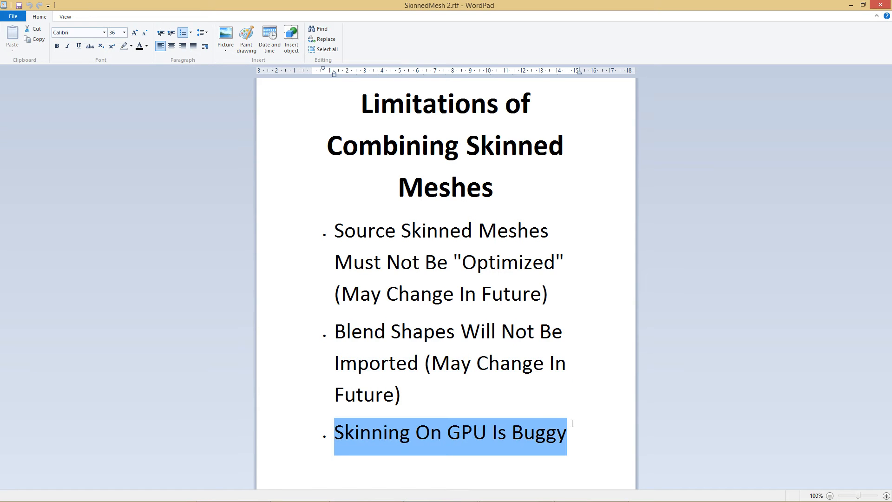
pyautogui.click(851, 5)
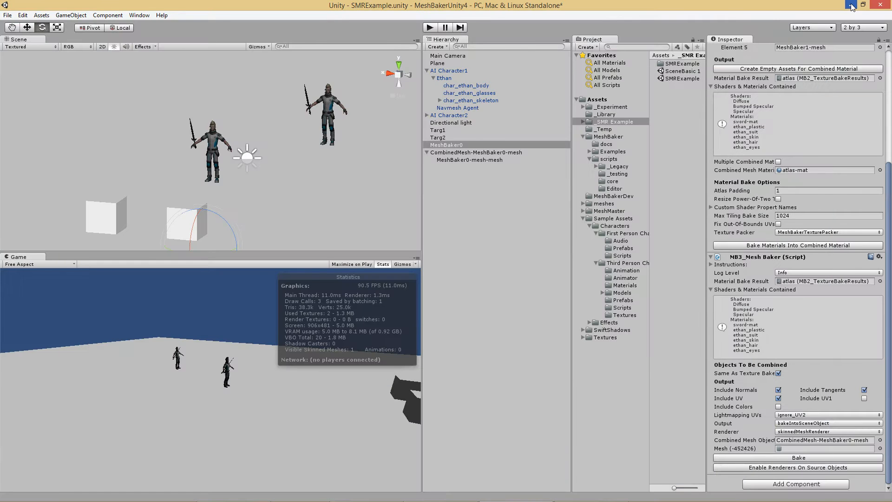
# - Check the GPU Skinning option in the PC, Mac & Linux Standalone player settings, close Build Settings, and widen the Scene and Game views
pyautogui.click(8, 14)
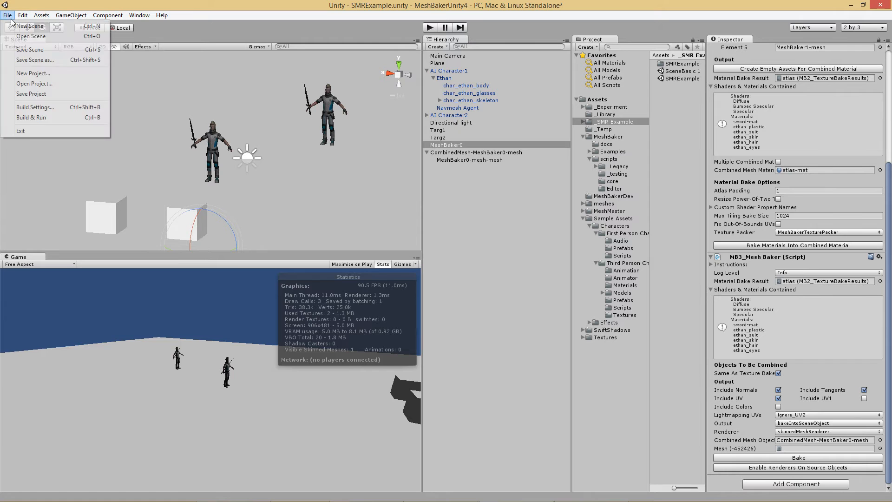
pyautogui.click(23, 106)
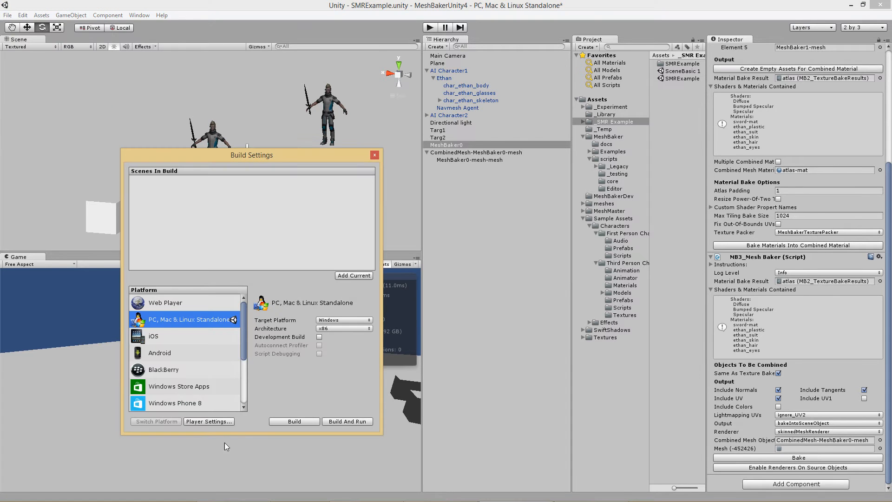
pyautogui.click(221, 422)
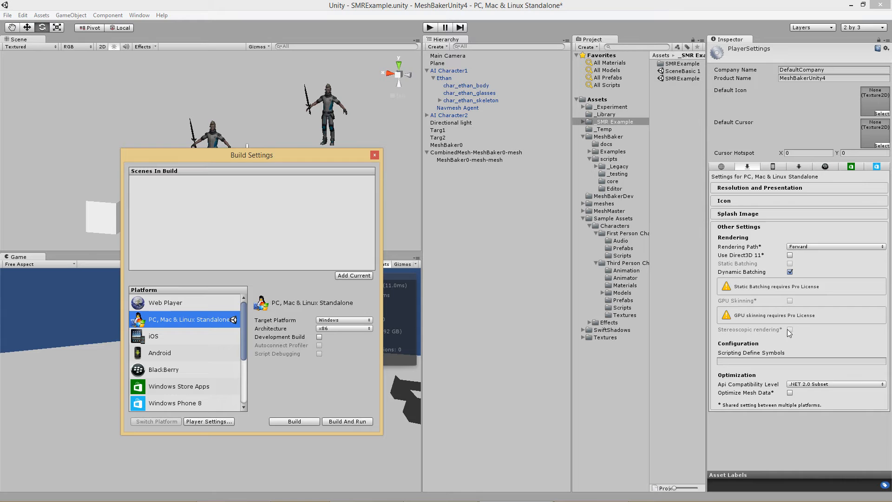
pyautogui.click(375, 155)
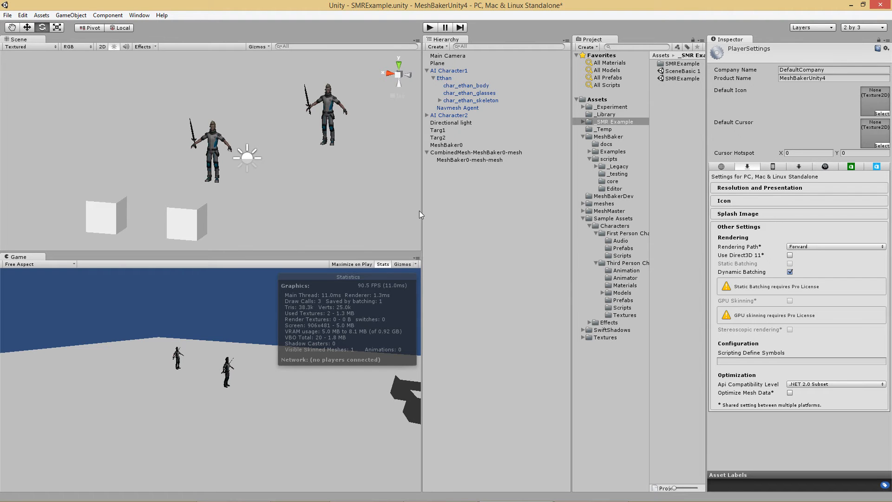
pyautogui.moveTo(420, 214); pyautogui.dragTo(443, 214)
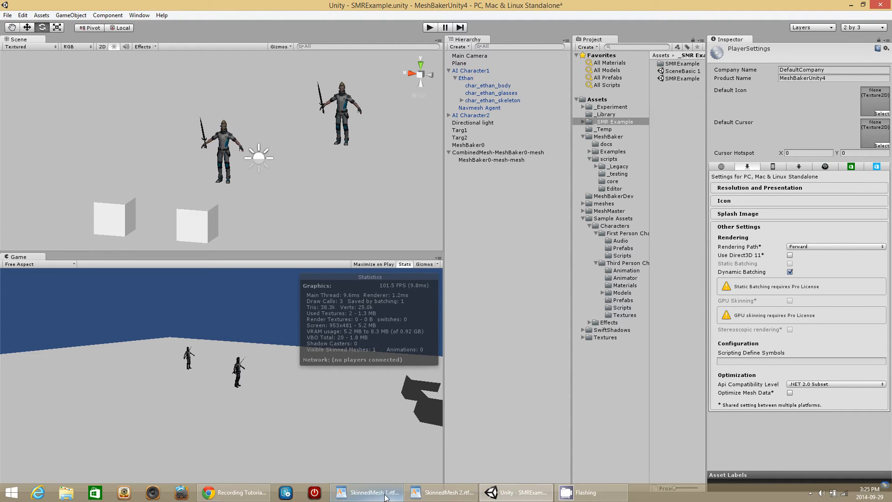
# - Switch to SkinnedMesh 1.rtf in WordPad, review its notes on renderer bounds and animation culling, and return to Unity
pyautogui.click(381, 496)
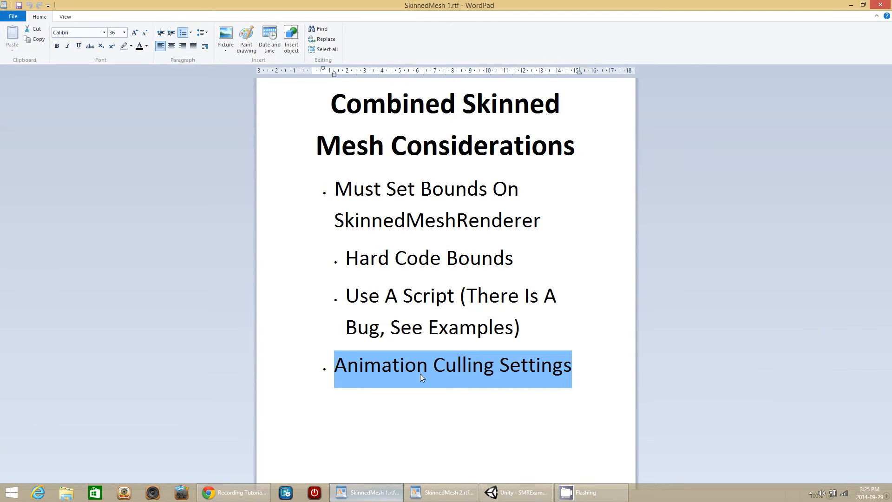
pyautogui.moveTo(339, 190); pyautogui.dragTo(487, 208)
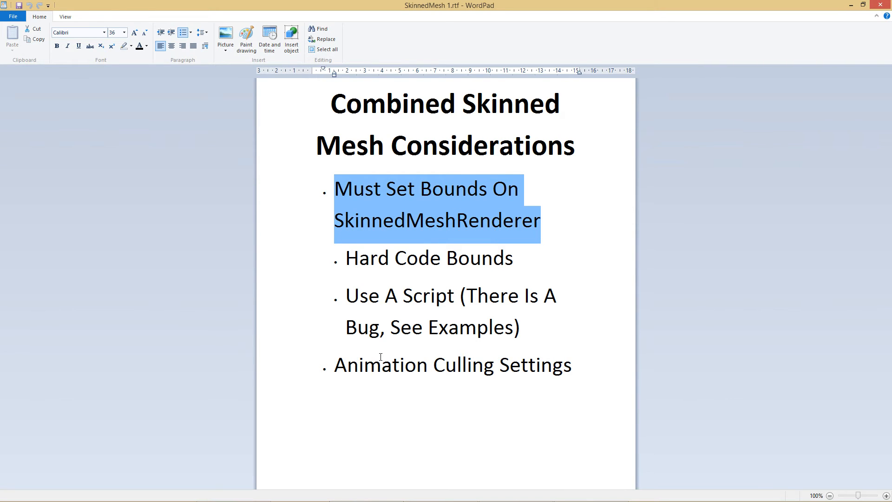
pyautogui.moveTo(336, 367); pyautogui.dragTo(572, 367)
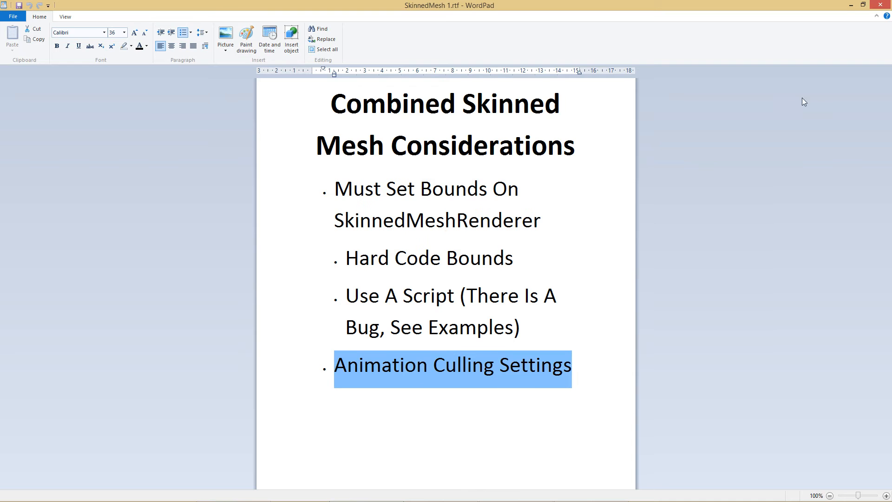
pyautogui.click(851, 6)
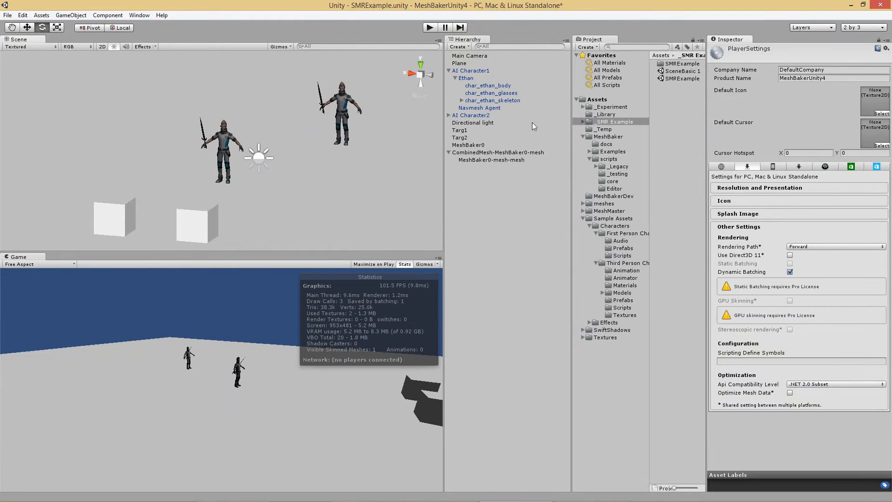
# - Select MeshBaker0-mesh-mesh and play the scene twice to compare the characters' movement with the renderer's bounding box
pyautogui.click(501, 159)
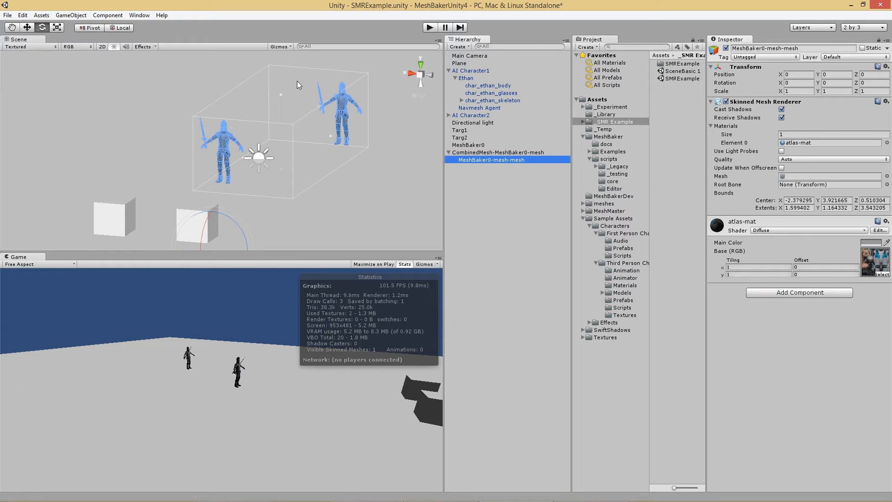
pyautogui.click(430, 27)
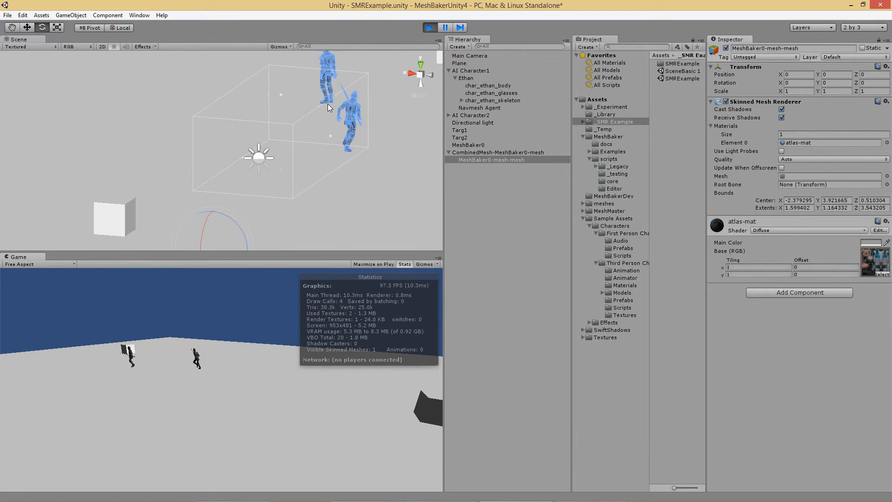
pyautogui.click(429, 28)
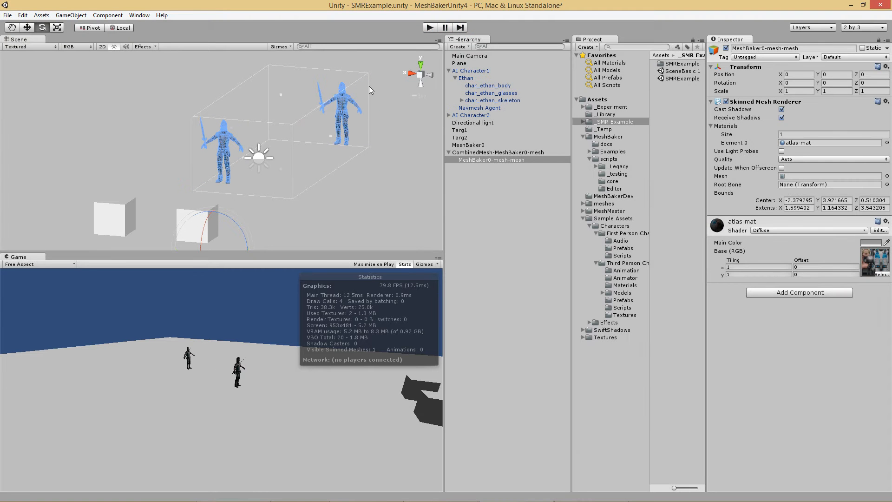
pyautogui.click(431, 28)
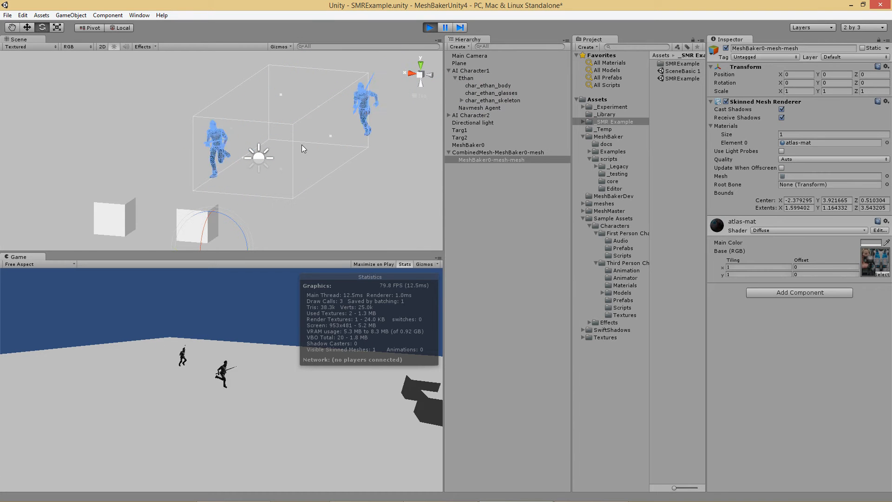
pyautogui.click(430, 27)
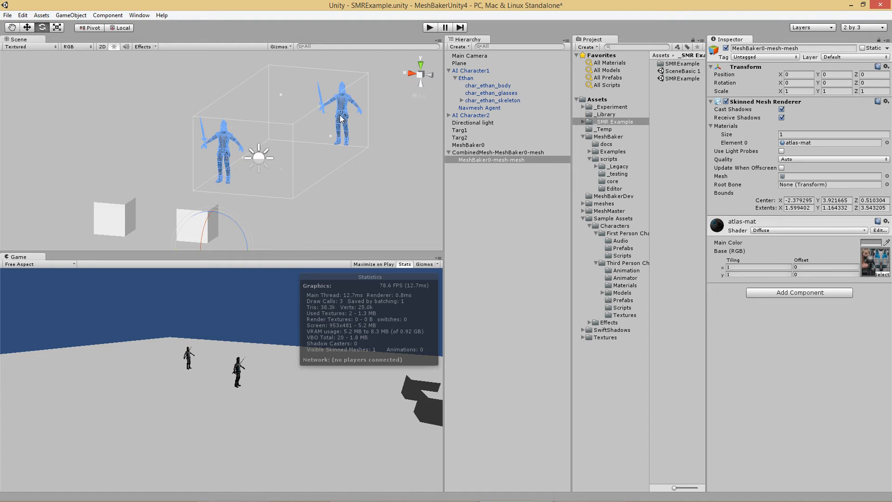
# - Play and pause the scene, turn the Scene view away from the bounds, resume to check culling, stop playback, and reframe the combined mesh
pyautogui.click(428, 28)
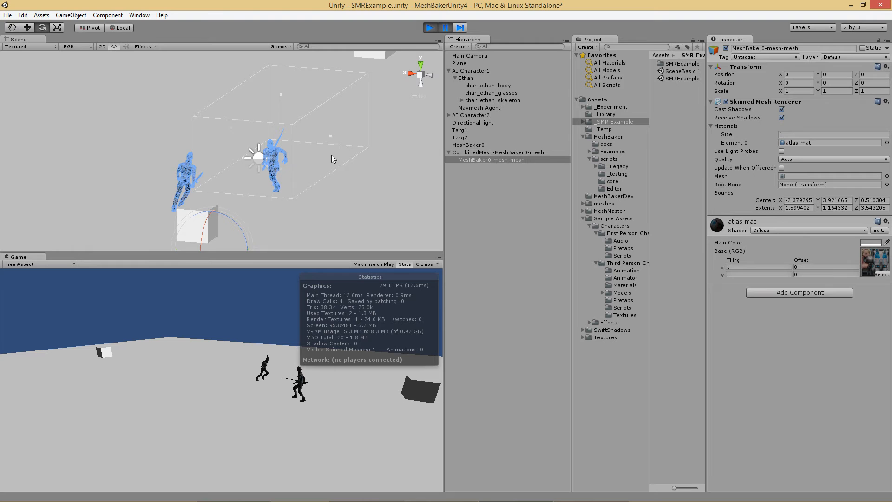
pyautogui.keyDown('alt'); pyautogui.moveTo(331, 155); pyautogui.dragTo(241, 147); pyautogui.keyUp('alt')
pyautogui.moveTo(241, 147); pyautogui.dragTo(494, 142, button='middle')
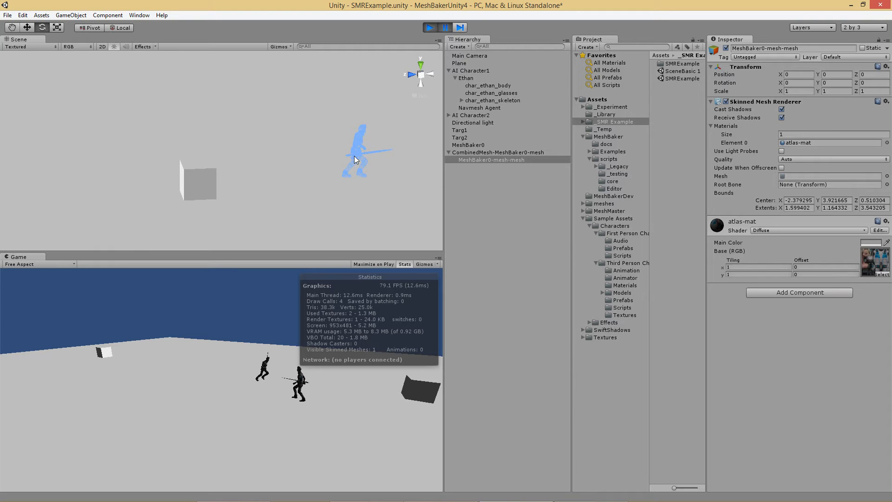
pyautogui.click(445, 28)
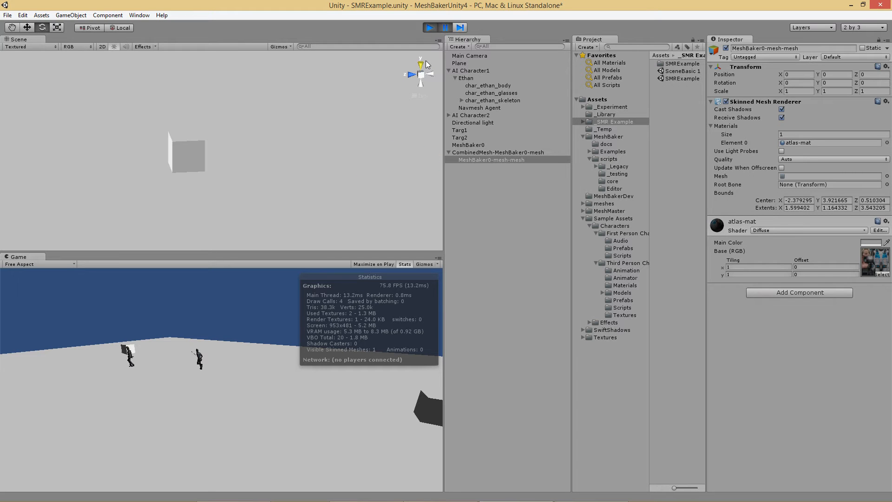
pyautogui.click(430, 27)
pyautogui.press('f')
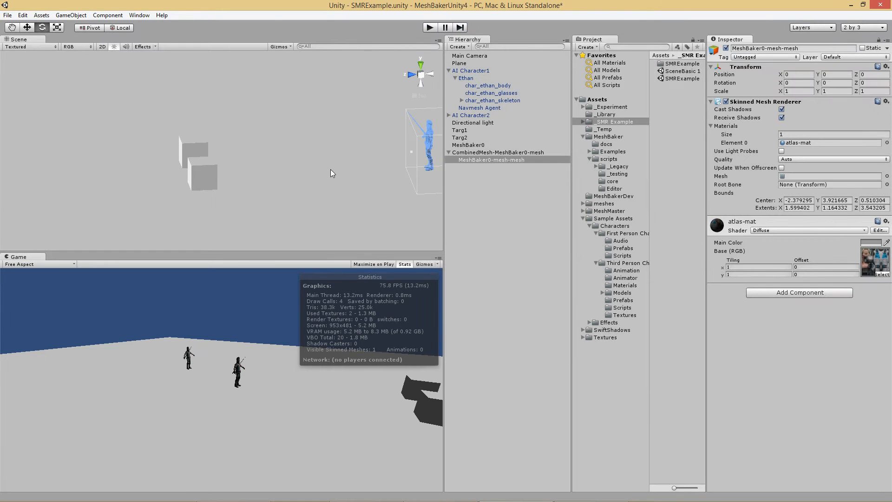
pyautogui.moveTo(360, 156); pyautogui.dragTo(307, 155, button='middle')
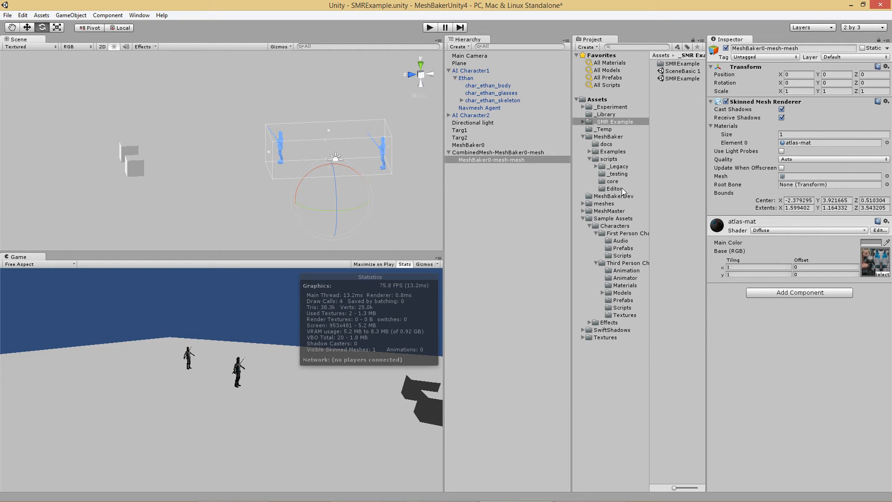
# - Attach the MB2_UpdateSkinnedMeshBoundsFromBounds script from MeshBaker/scripts to MeshBaker0-mesh-mesh
pyautogui.click(607, 159)
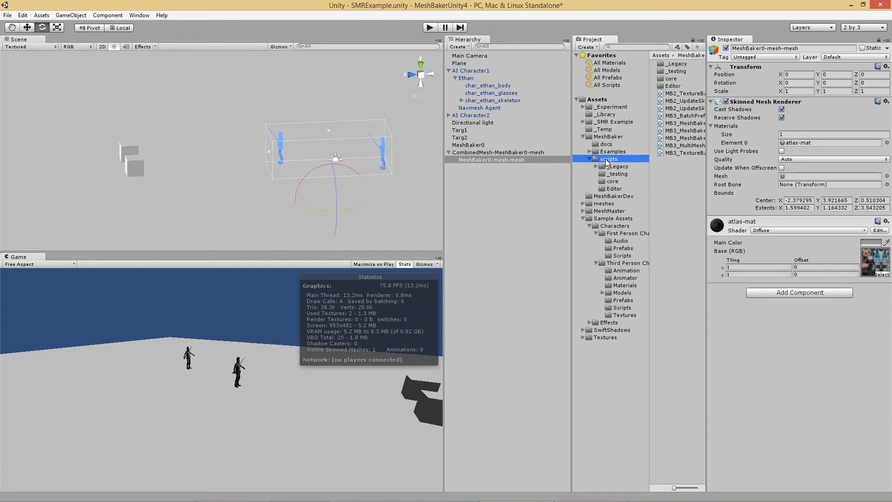
pyautogui.click(649, 115)
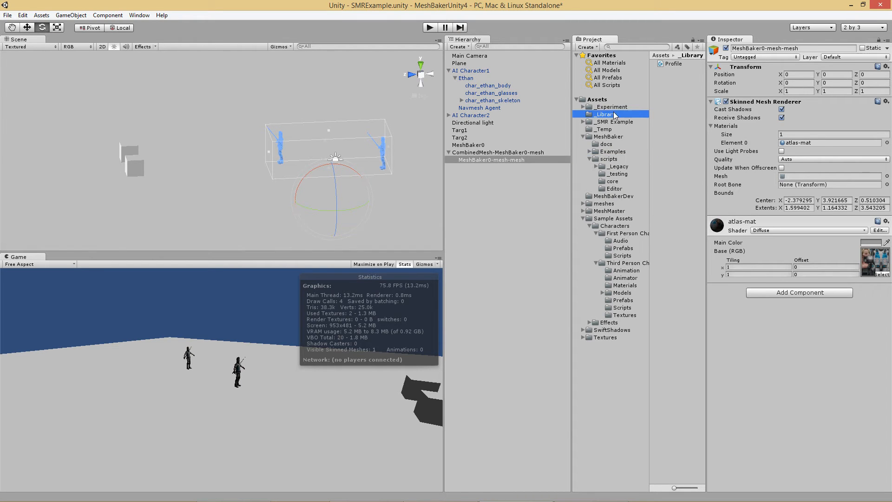
pyautogui.moveTo(573, 109); pyautogui.dragTo(537, 109)
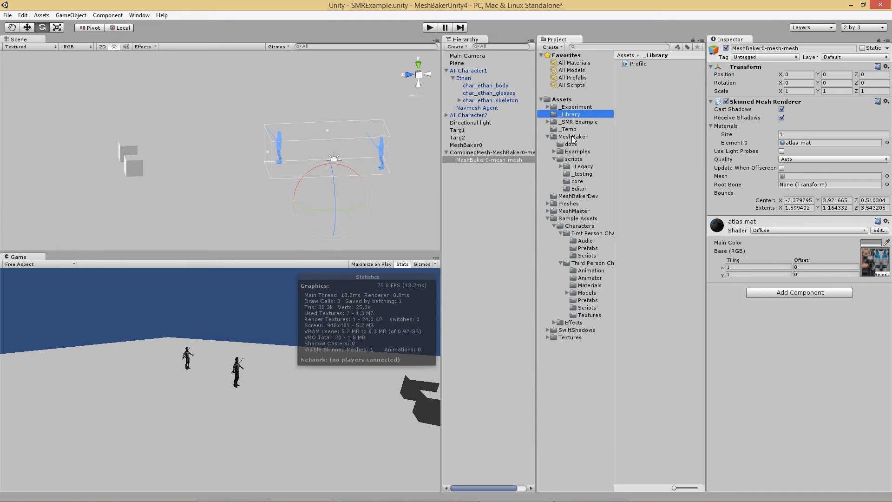
pyautogui.click(574, 160)
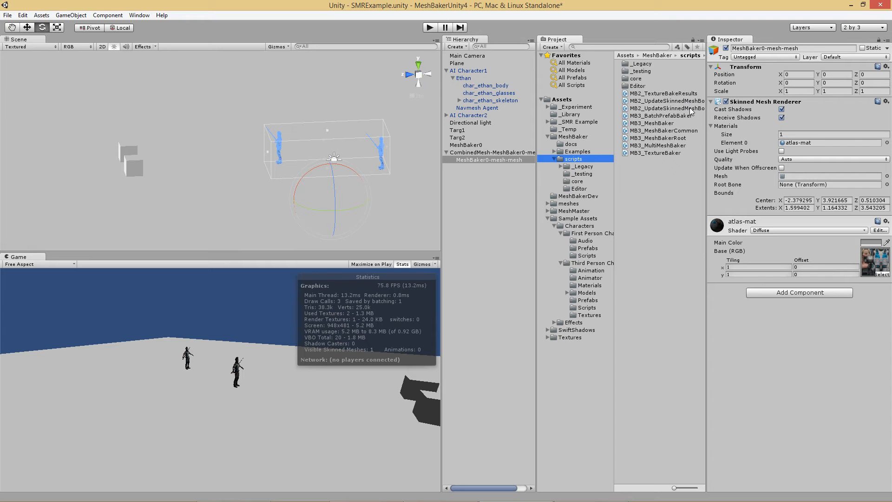
pyautogui.moveTo(690, 107); pyautogui.dragTo(501, 166)
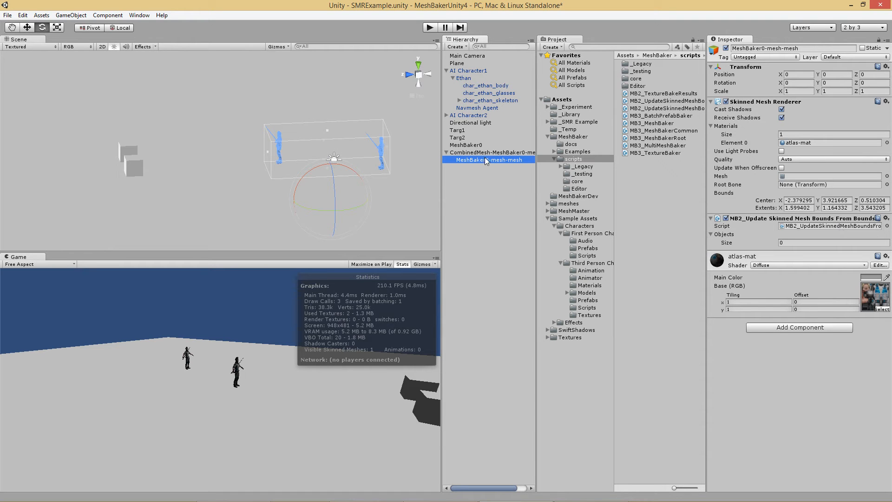
# - Review the attached bounds-update component's Objects list and source code, and remove the component from MeshBaker0-mesh-mesh
pyautogui.click(788, 244)
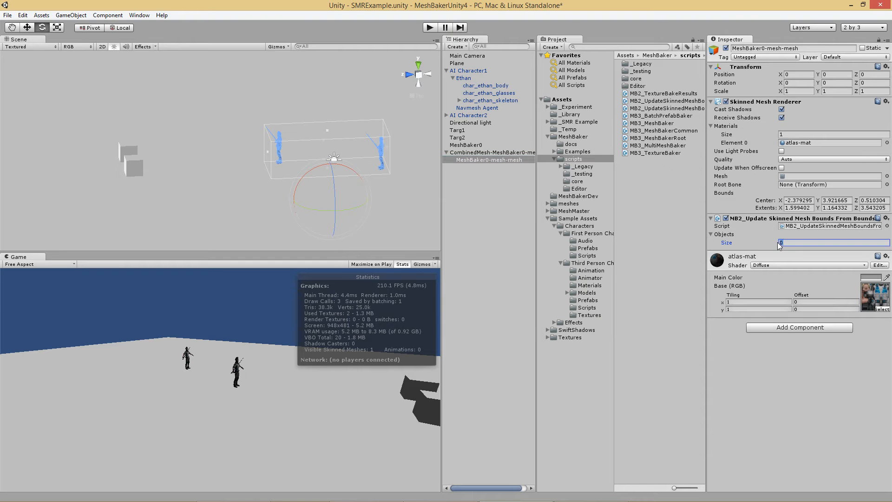
pyautogui.click(887, 219)
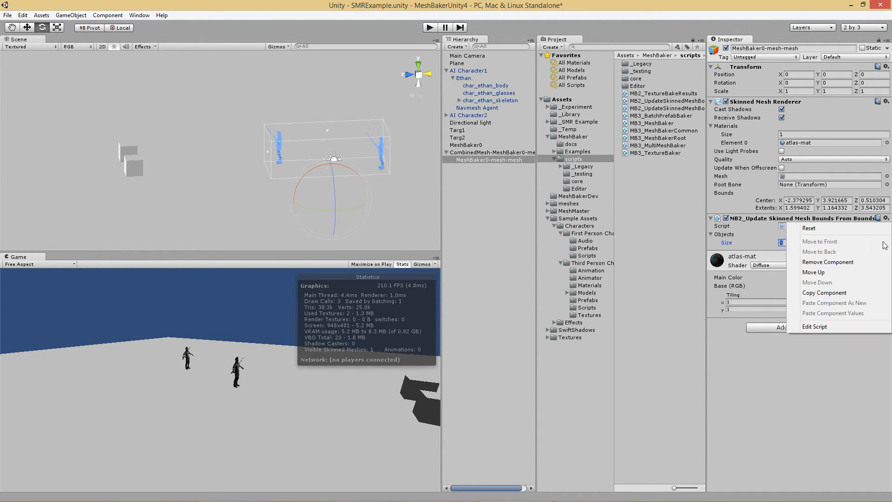
pyautogui.click(883, 327)
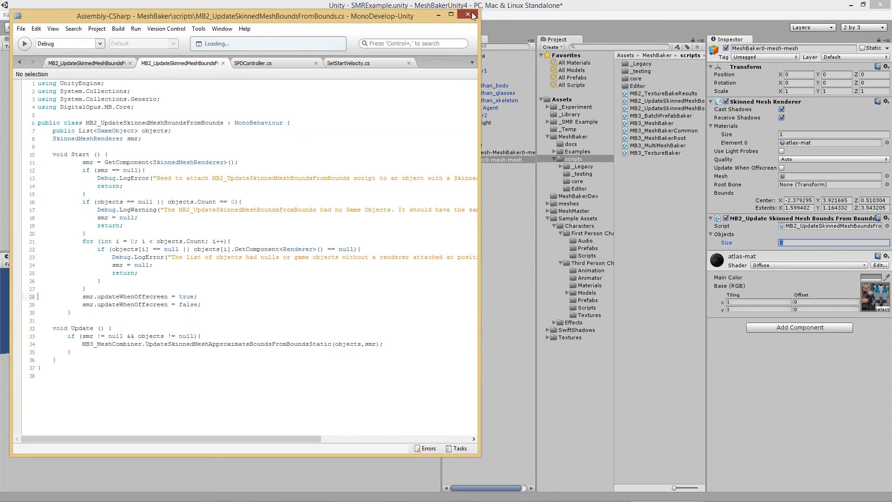
pyautogui.click(468, 14)
pyautogui.click(887, 218)
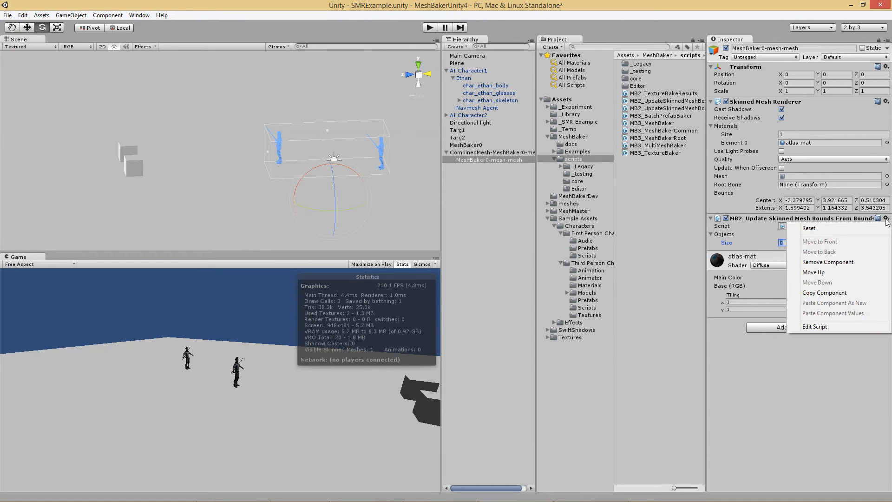
pyautogui.click(868, 261)
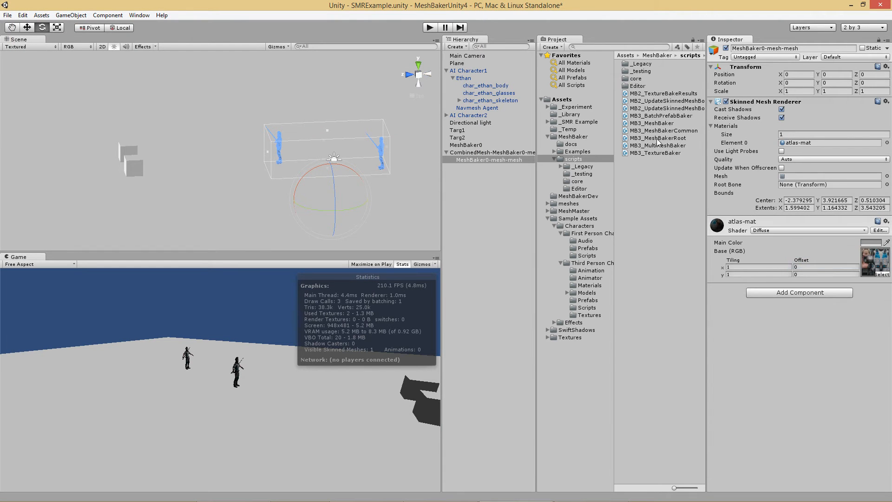
# - Attach the MB2_UpdateSkinnedMeshBoundsFromBones script to MeshBaker0-mesh-mesh, and play the scene to check how the bounds follow the characters
pyautogui.moveTo(668, 103); pyautogui.dragTo(777, 346)
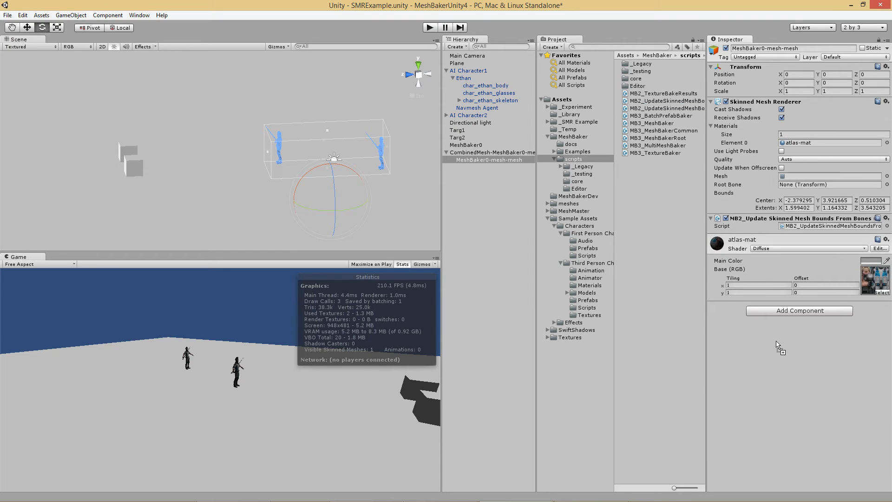
pyautogui.click(430, 27)
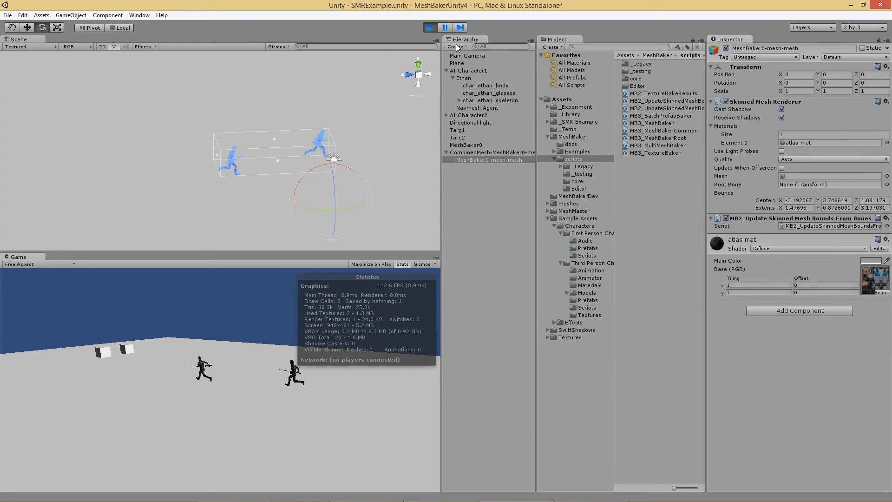
pyautogui.click(430, 27)
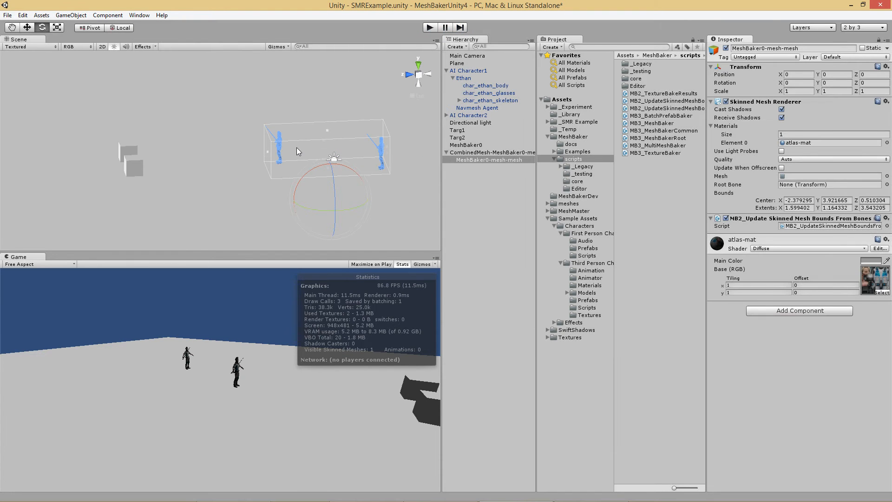
pyautogui.moveTo(352, 133); pyautogui.dragTo(289, 137, button='middle')
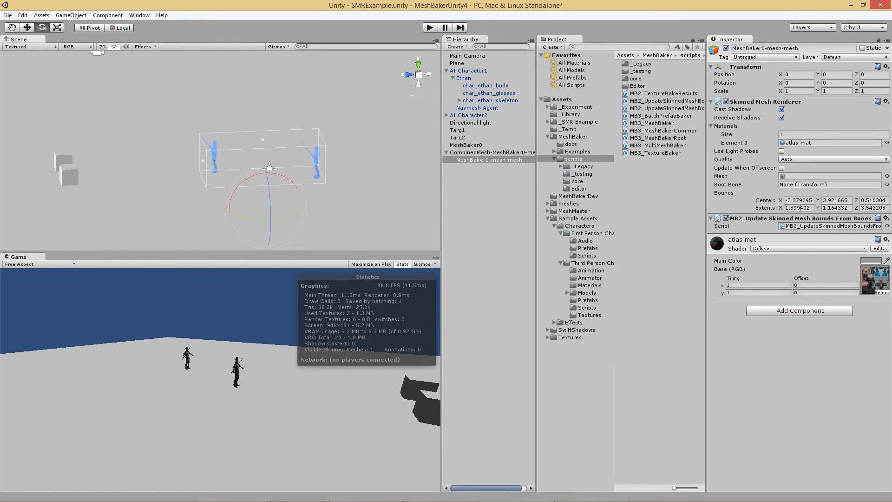
# - Open the bones-based bounds-update script's source, close MonoDevelop, and remove the component from MeshBaker0-mesh-mesh
pyautogui.click(886, 218)
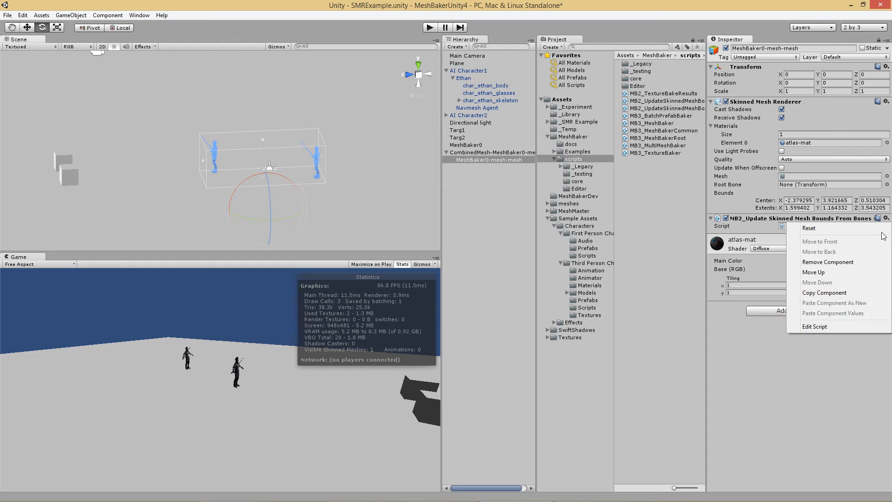
pyautogui.click(872, 327)
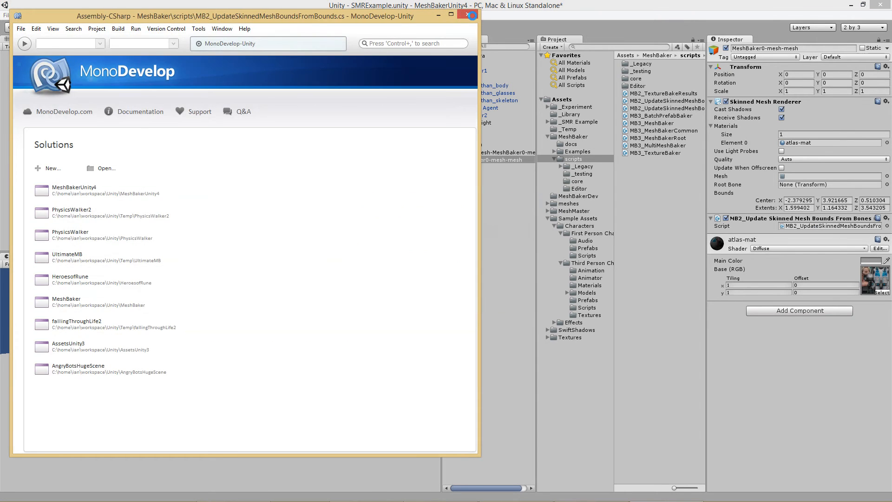
pyautogui.click(472, 15)
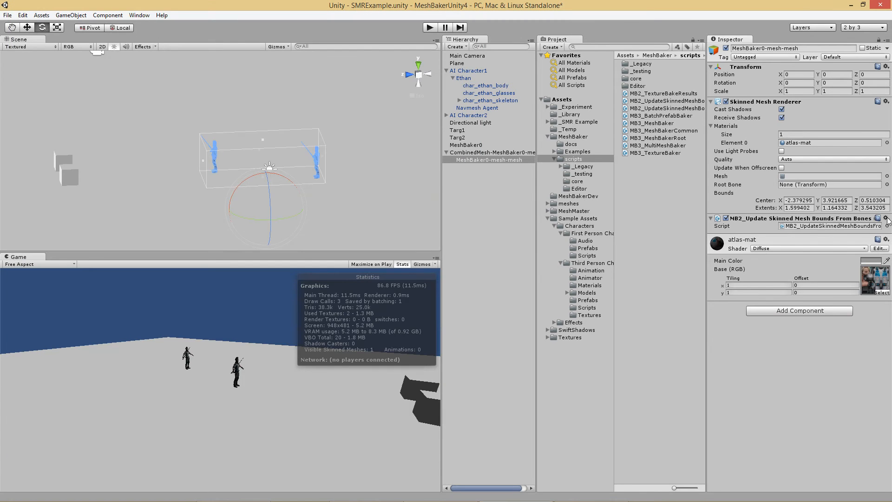
pyautogui.click(887, 218)
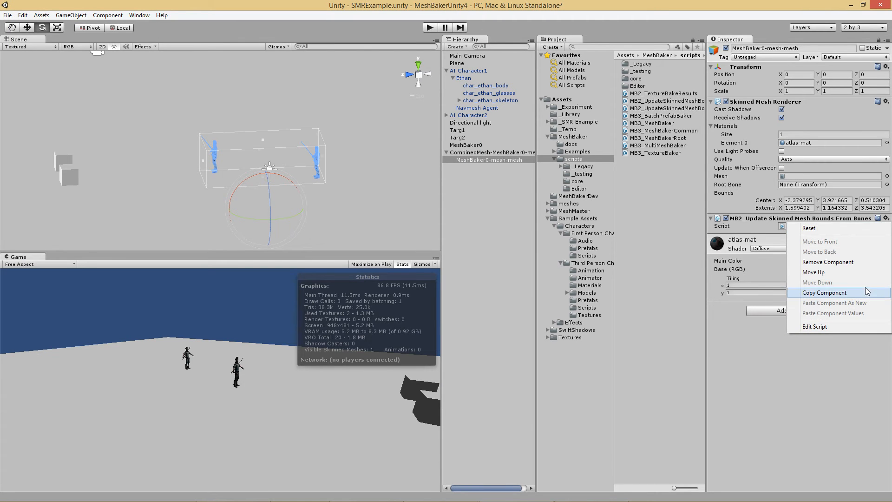
pyautogui.click(828, 261)
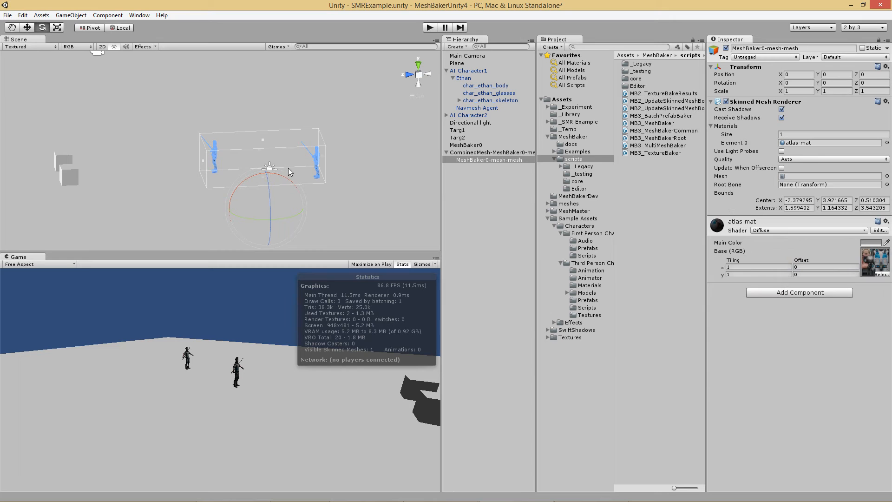
# - Stretch the bounds of MeshBaker0-mesh-mesh in both directions along Z to an extent of about 11.77
pyautogui.scroll(-10, 256, 146)
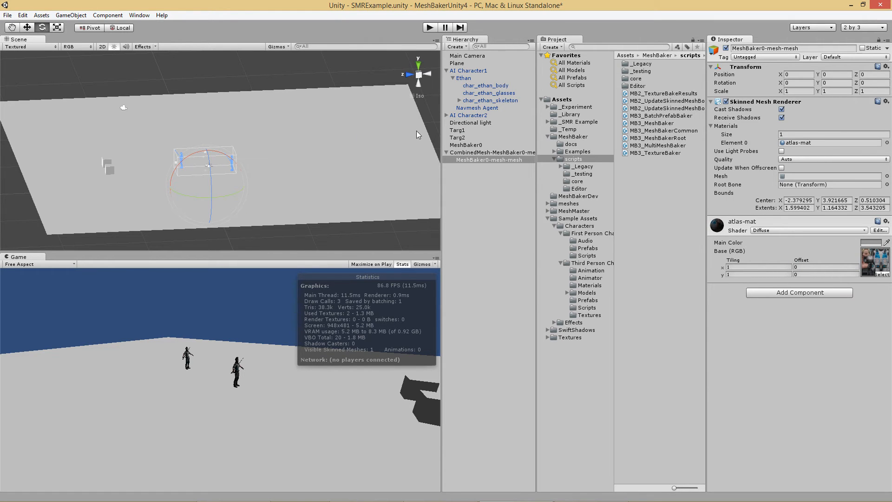
pyautogui.click(483, 153)
pyautogui.click(486, 159)
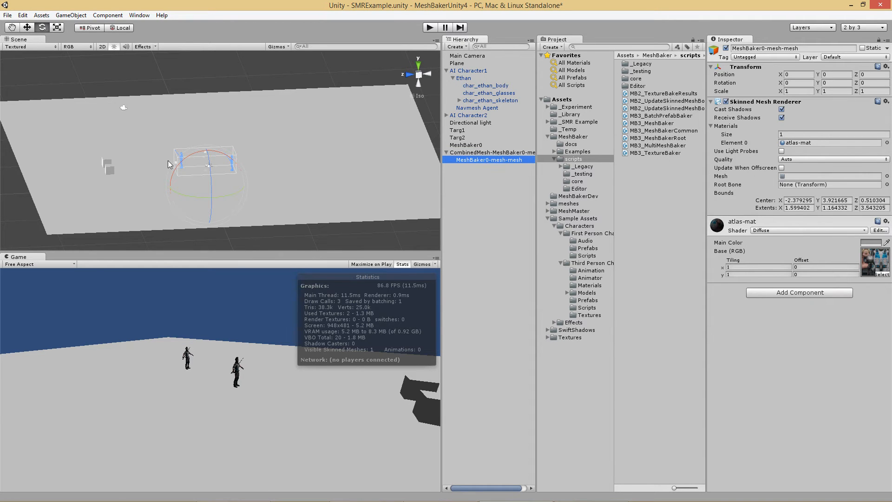
pyautogui.moveTo(171, 163); pyautogui.dragTo(178, 166)
pyautogui.click(27, 27)
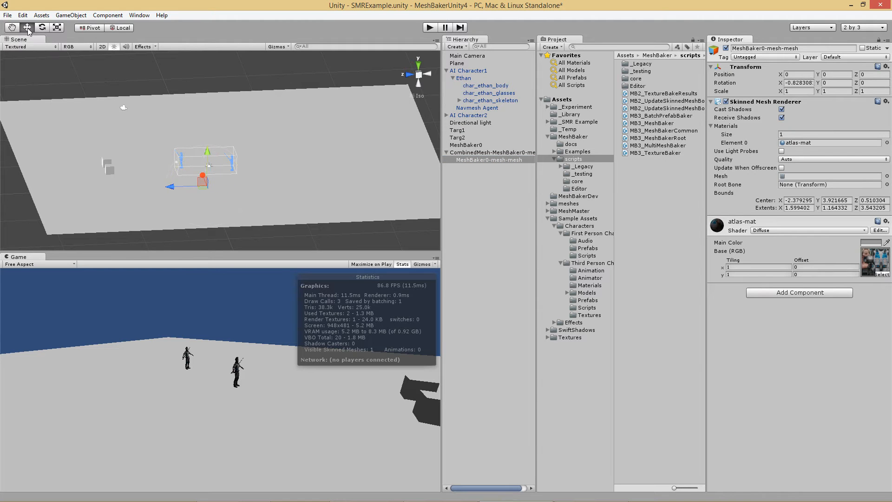
pyautogui.moveTo(165, 161); pyautogui.dragTo(115, 164)
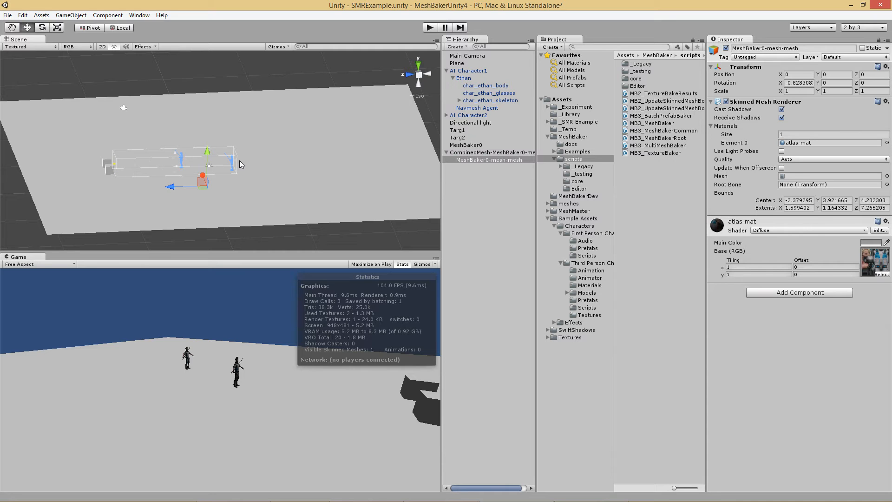
pyautogui.moveTo(237, 164); pyautogui.dragTo(312, 158)
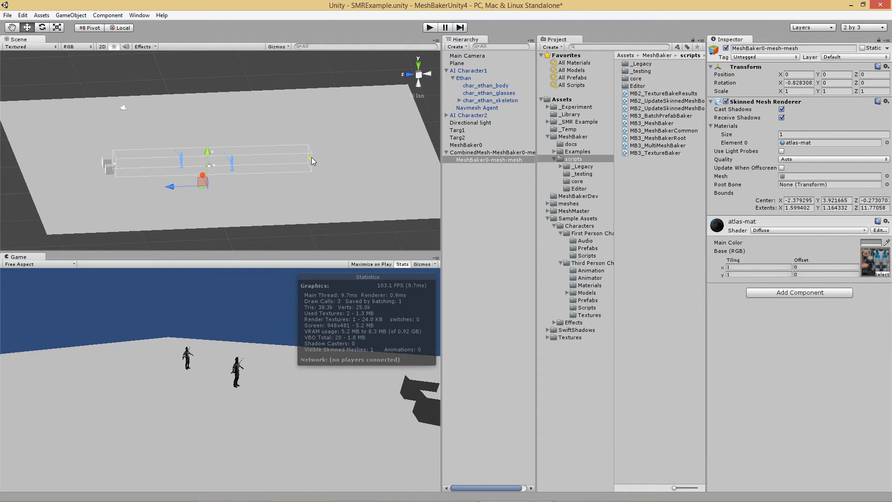
# - Play and stop the scene to test the enlarged bounds, and review the Animation Culling Settings point in SkinnedMesh 1.rtf
pyautogui.click(433, 27)
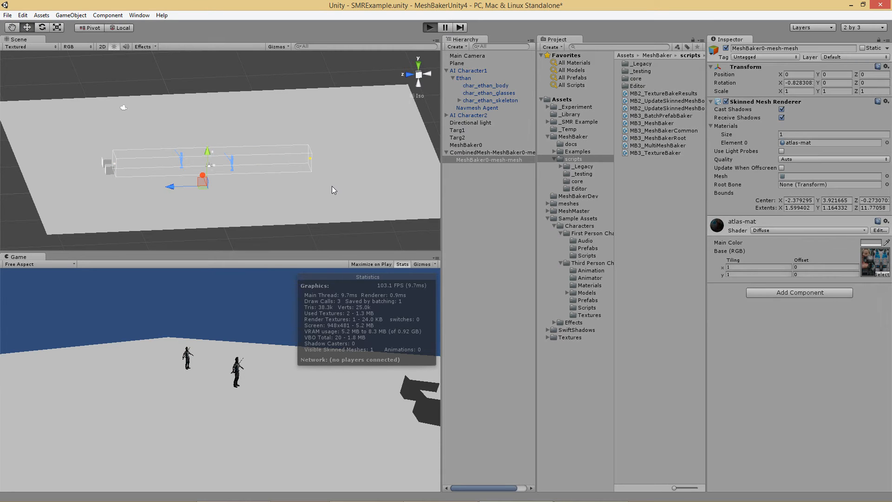
pyautogui.click(430, 28)
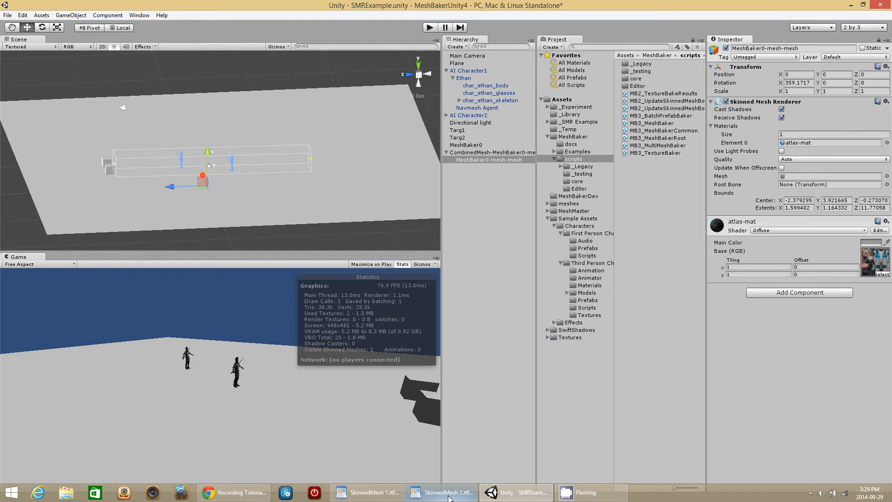
pyautogui.click(368, 493)
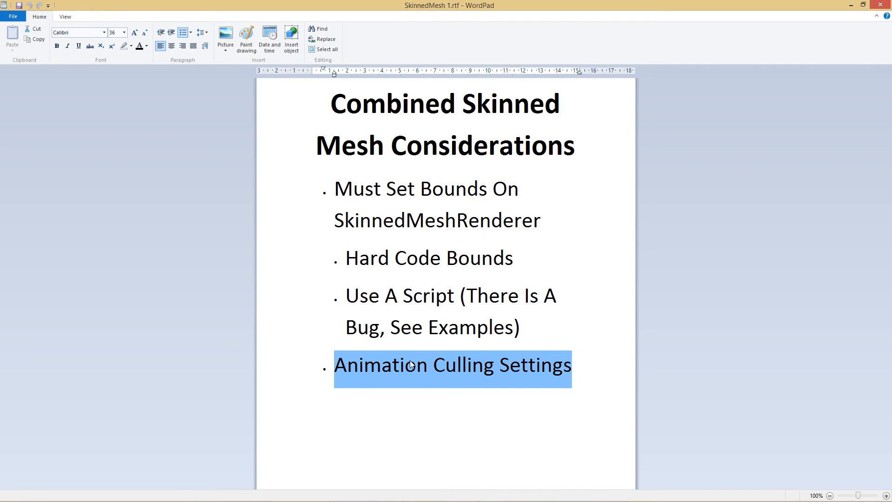
pyautogui.click(851, 6)
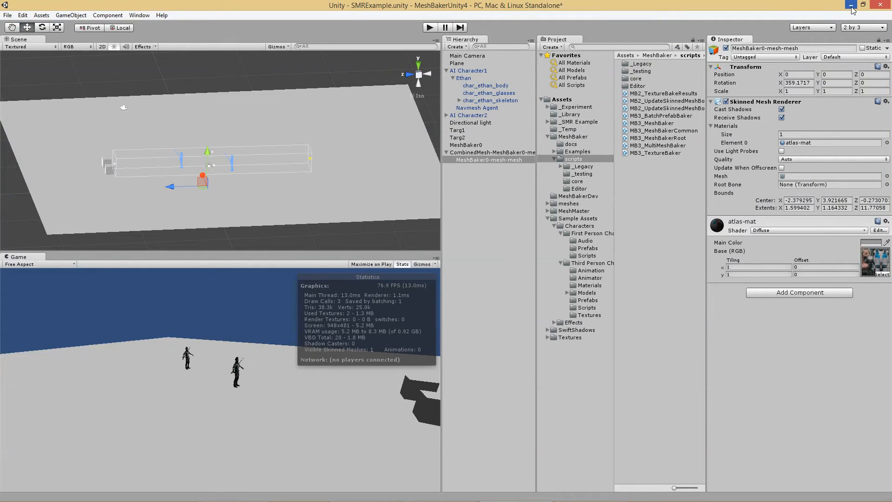
# - Set the Animator Culling Mode of both AI Character1 and AI Character2 to Based On Renderers
pyautogui.click(468, 72)
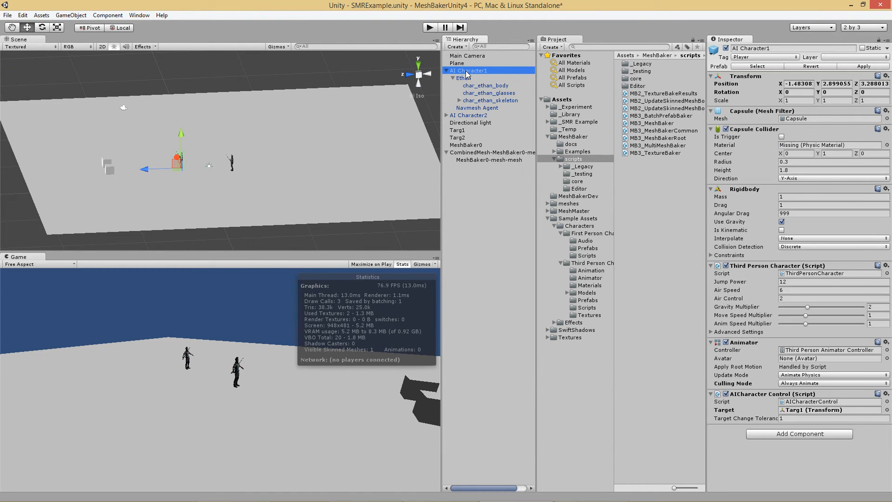
pyautogui.click(822, 383)
pyautogui.click(818, 404)
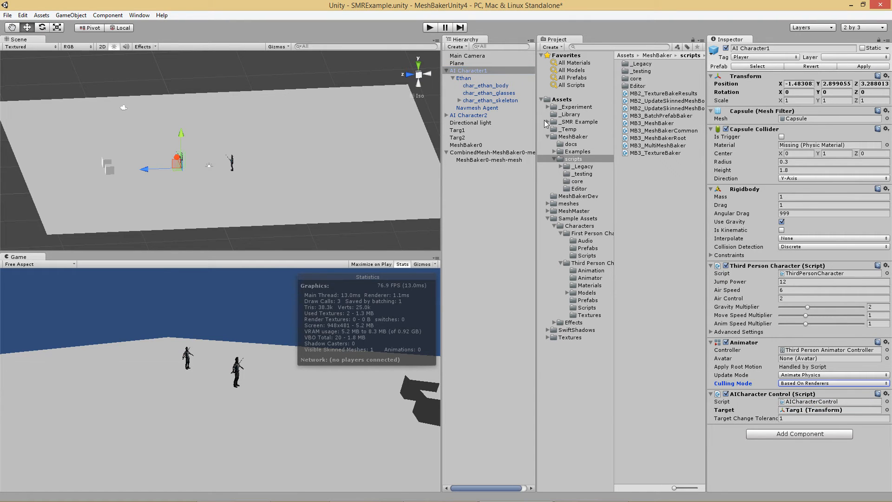
pyautogui.click(472, 115)
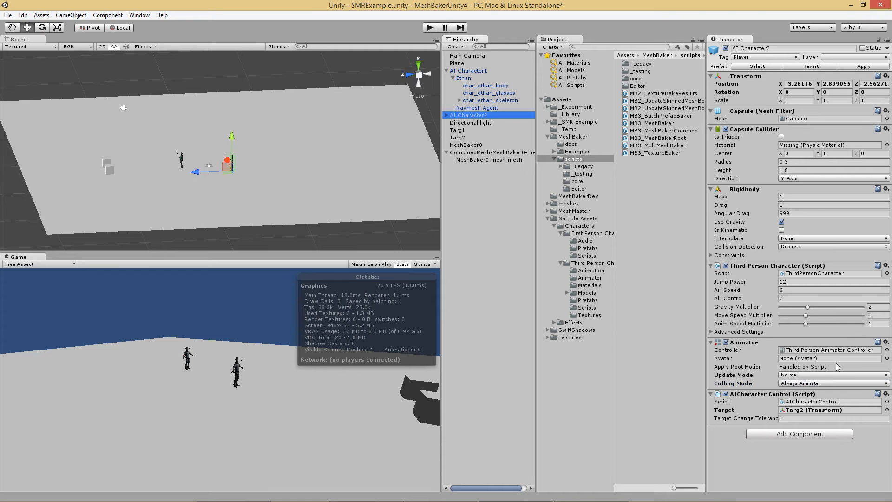
pyautogui.click(836, 384)
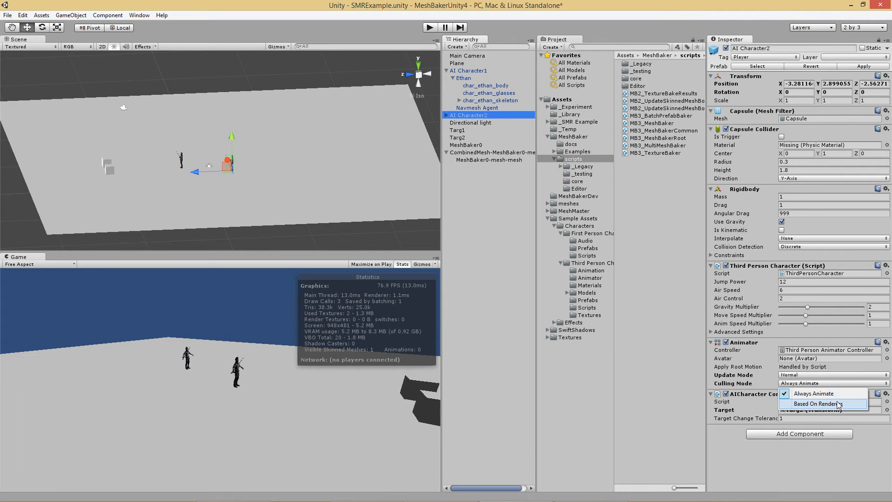
pyautogui.click(818, 404)
# - Play and pause the scene, and inspect AI Character1 and the Skinned Mesh Renderer of its char_ethan_body child
pyautogui.click(429, 28)
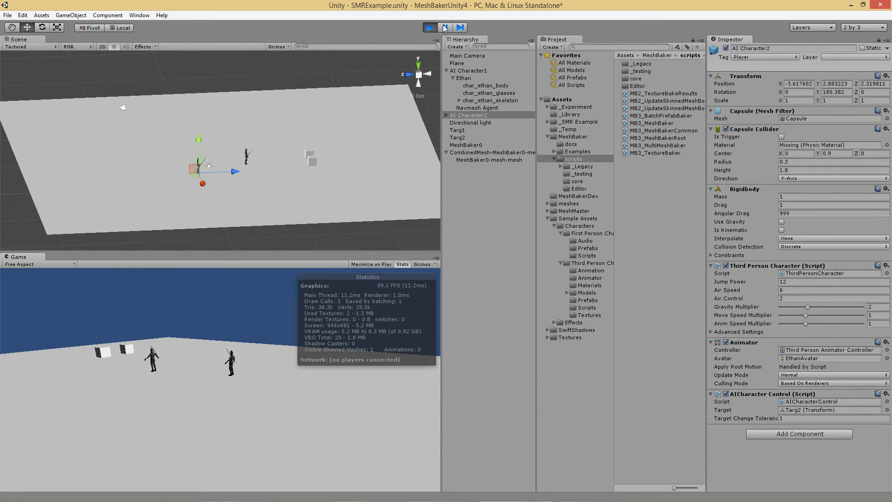
pyautogui.click(467, 71)
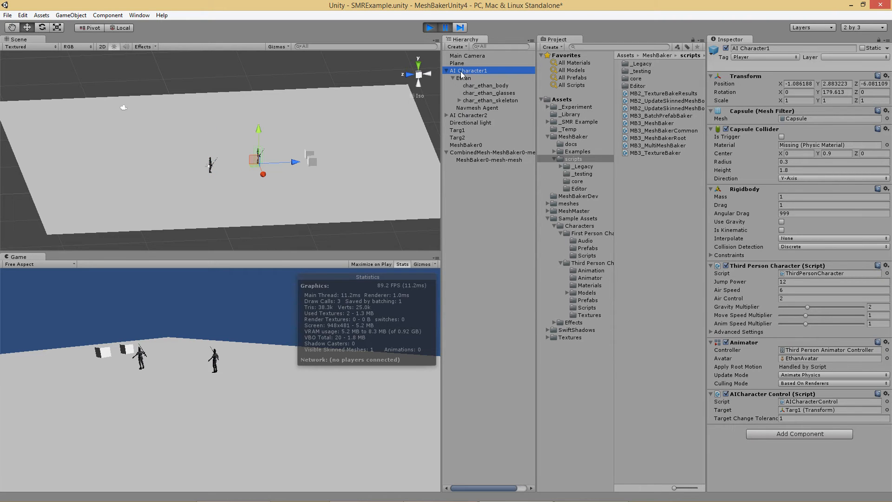
pyautogui.click(447, 72)
pyautogui.click(447, 72)
pyautogui.click(484, 86)
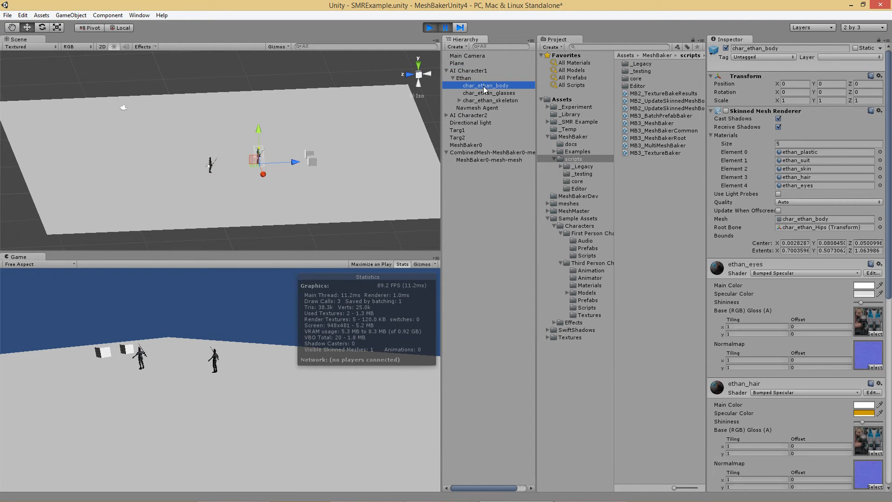
pyautogui.click(446, 71)
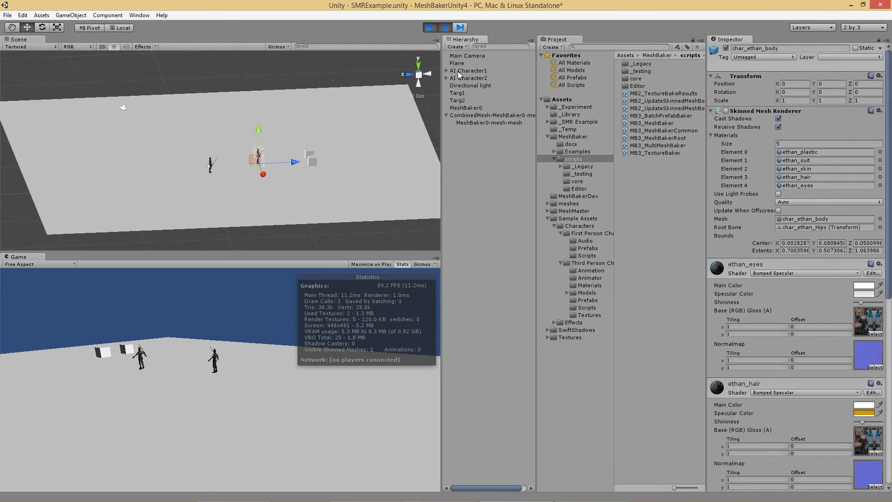
pyautogui.click(446, 70)
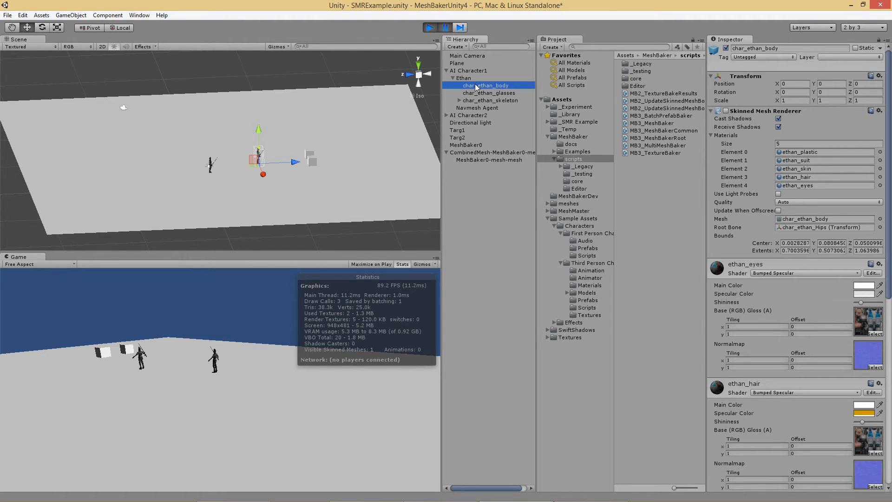
# - Compare the combined MeshBaker0-mesh-mesh renderer with the source char_ethan_body renderer and AI Character1's Animator settings
pyautogui.click(480, 160)
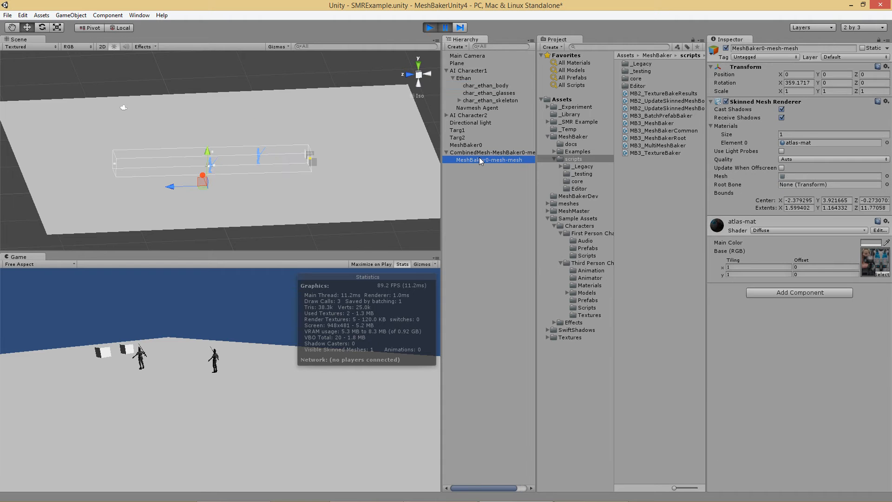
pyautogui.click(482, 85)
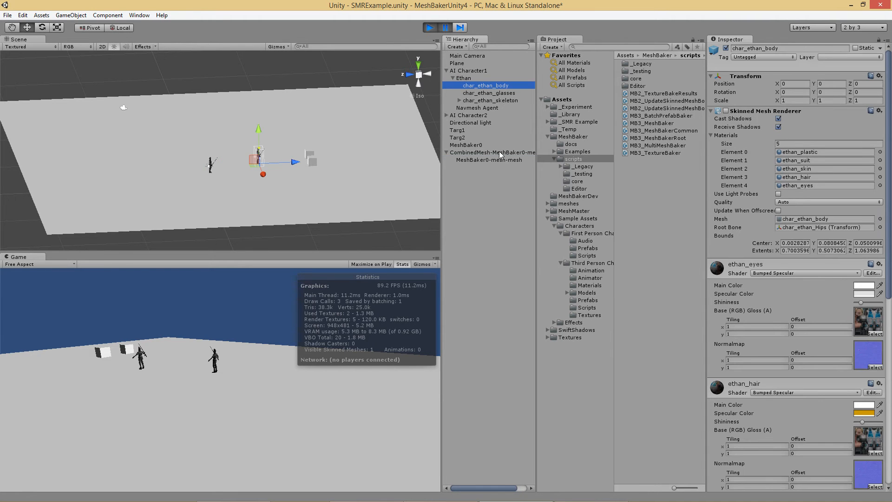
pyautogui.click(470, 71)
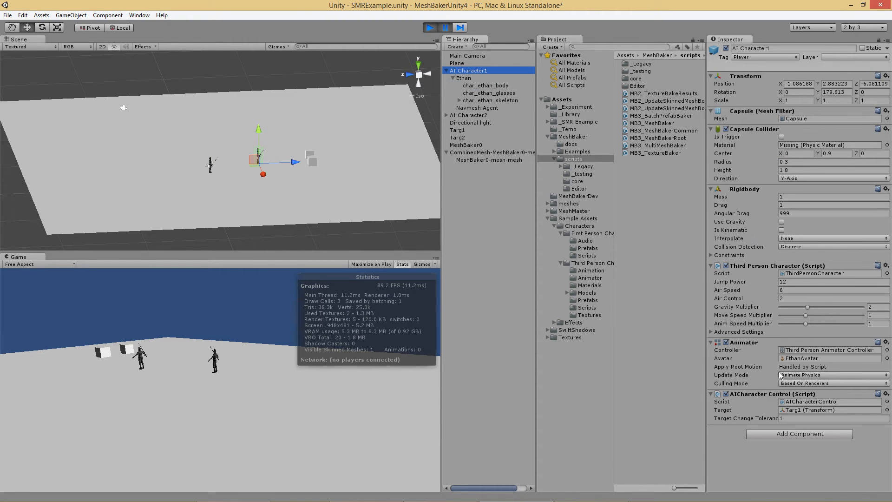
pyautogui.click(498, 86)
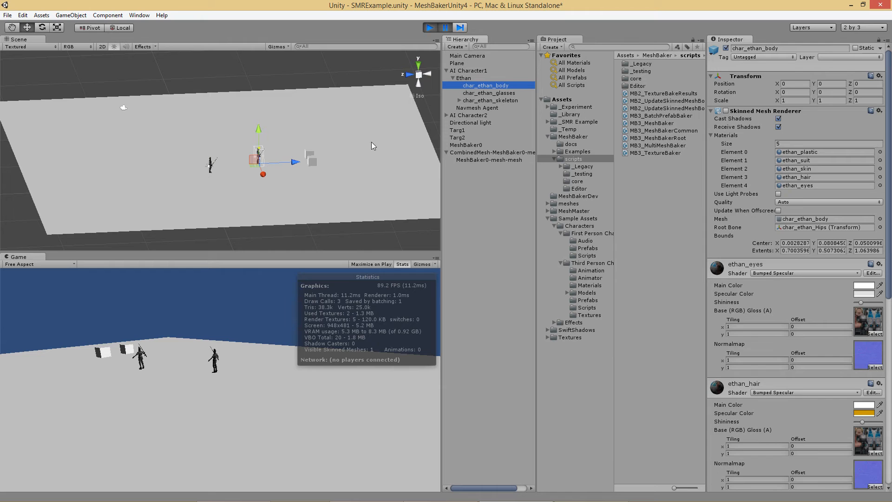
pyautogui.click(472, 71)
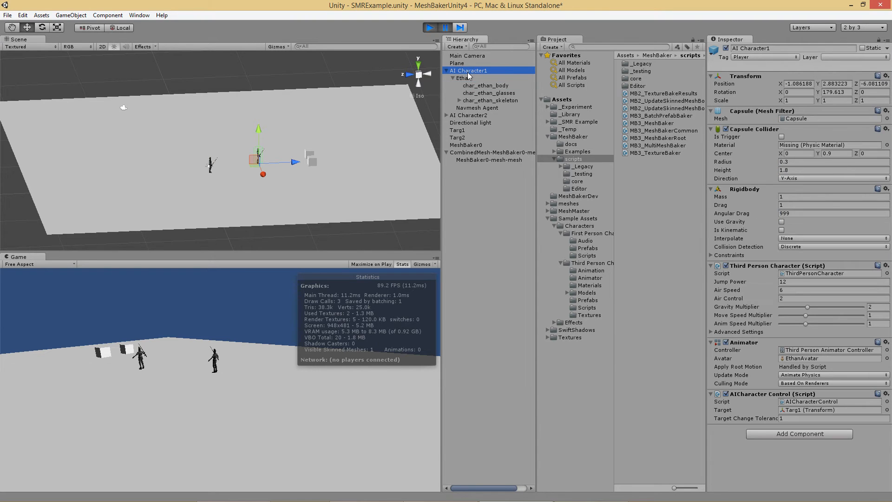
# - Collapse AI Character1's hierarchy and set its Animator Culling Mode to Always Animate
pyautogui.click(446, 71)
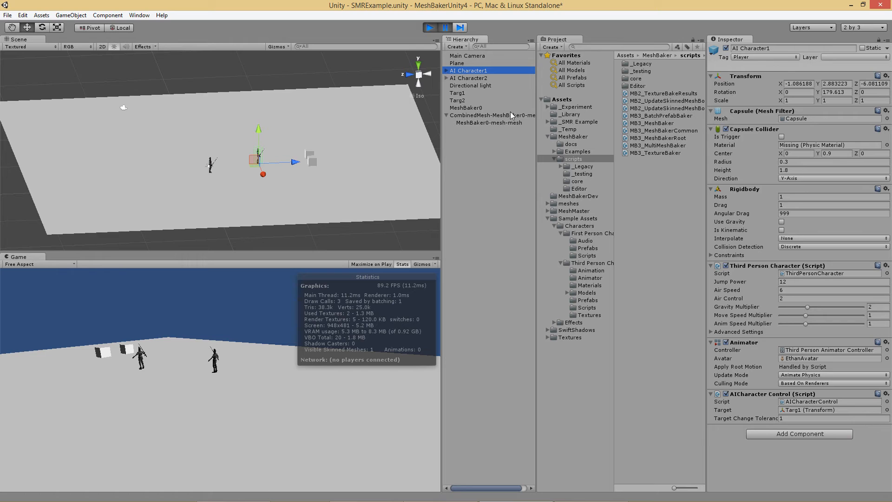
pyautogui.click(840, 383)
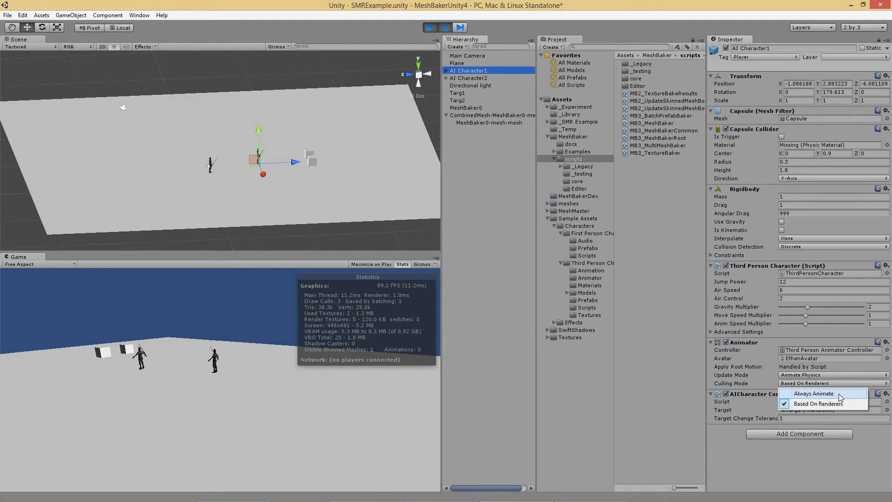
pyautogui.click(839, 394)
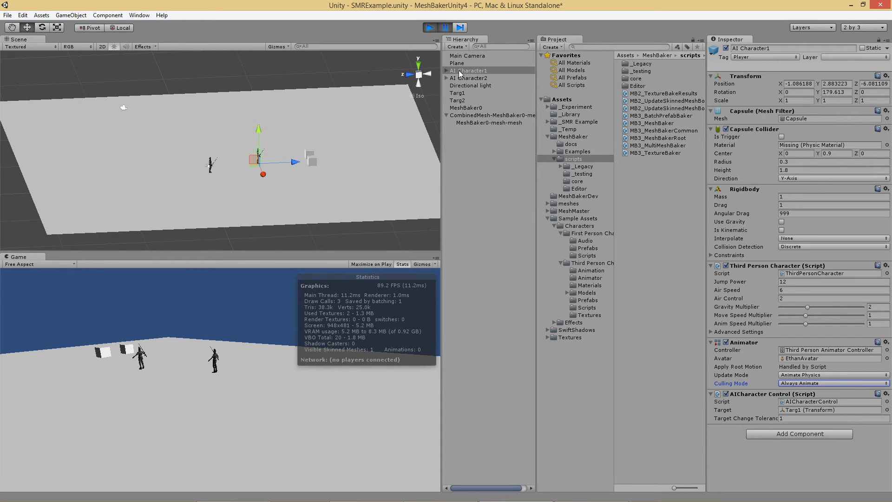
# - Make the combined MeshBaker0-mesh-mesh object a child of AI Character1 and inspect the character's Animator settings
pyautogui.click(446, 71)
pyautogui.click(446, 70)
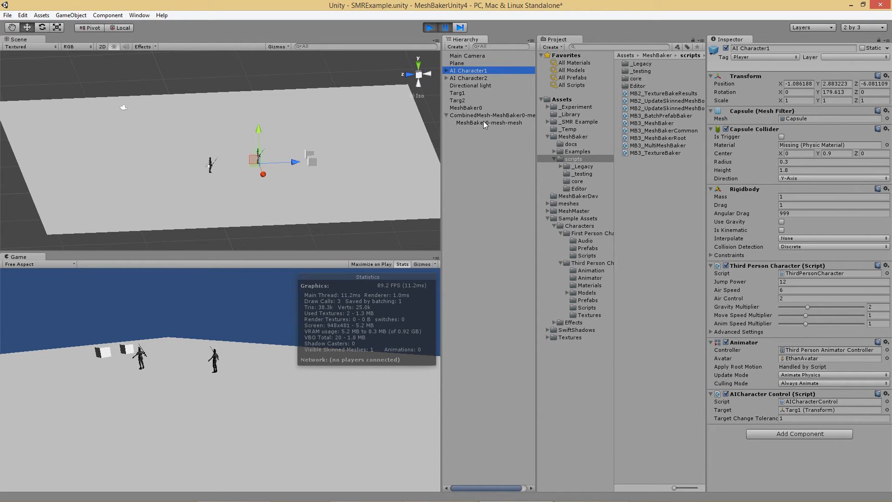
pyautogui.moveTo(483, 121); pyautogui.dragTo(475, 73)
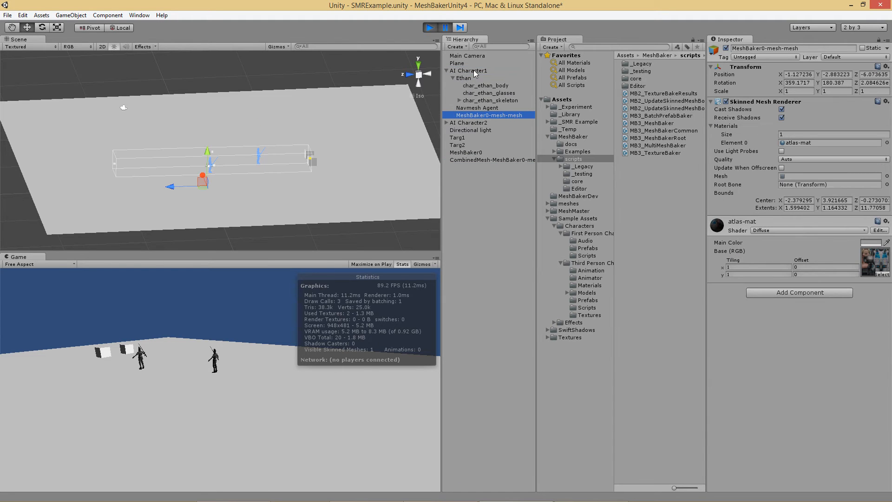
pyautogui.click(475, 72)
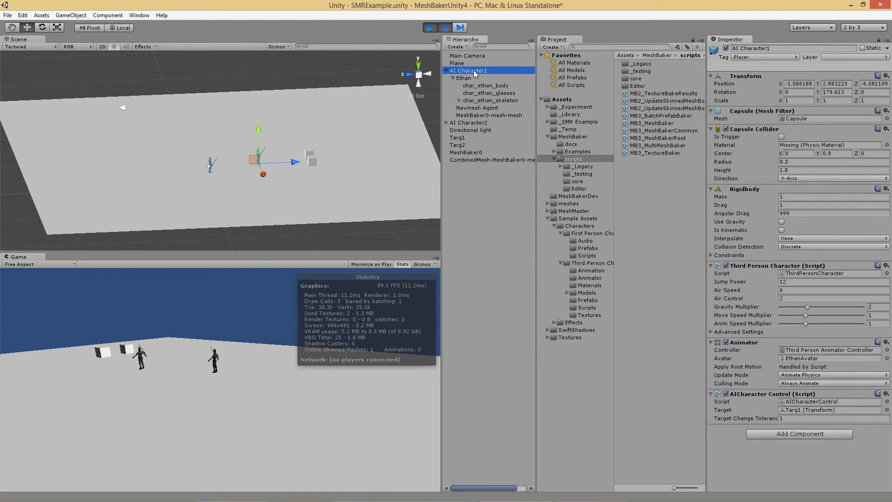
# - Return MeshBaker0-mesh-mesh to its CombinedMesh-MeshBaker0-mesh parent and stop playing the scene
pyautogui.click(481, 115)
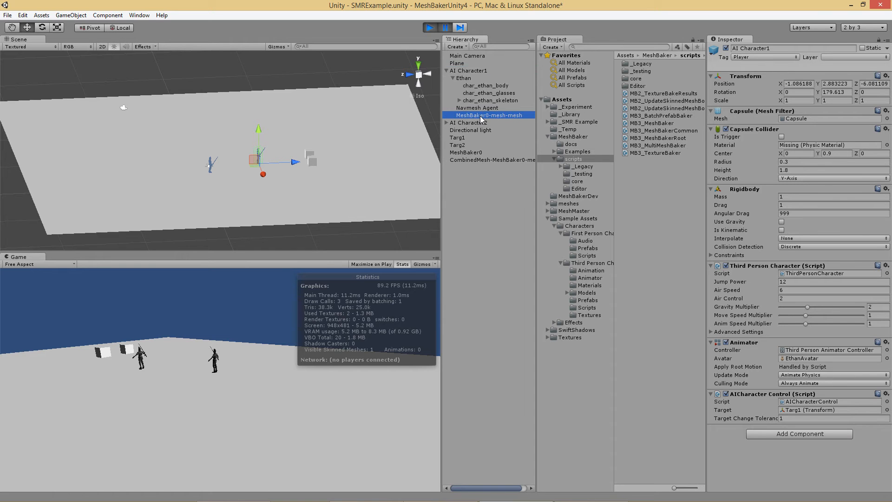
pyautogui.moveTo(486, 166); pyautogui.dragTo(488, 160)
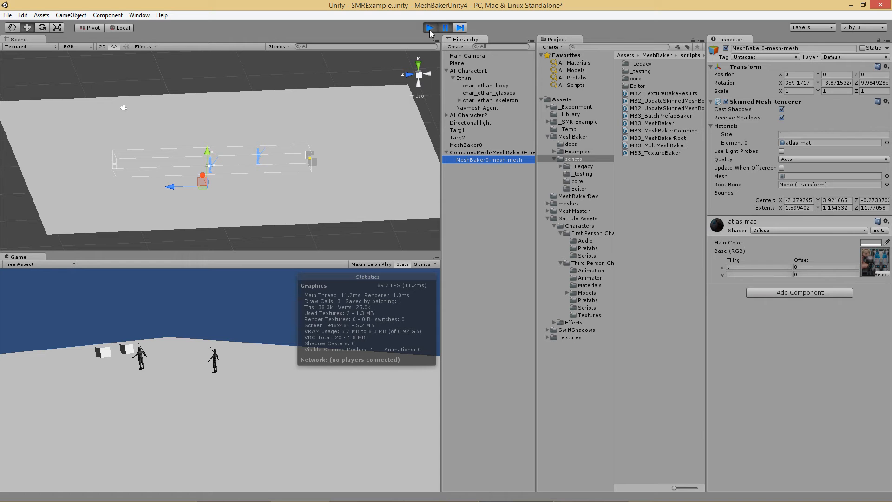
pyautogui.click(447, 70)
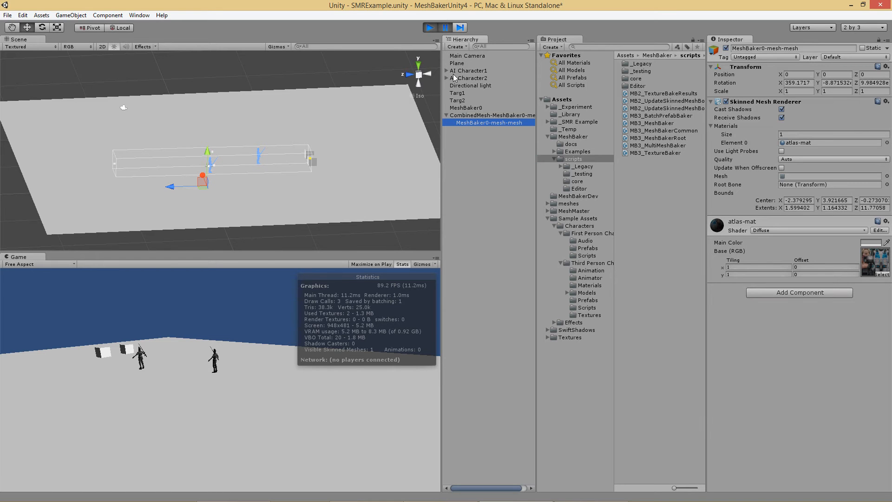
pyautogui.click(430, 28)
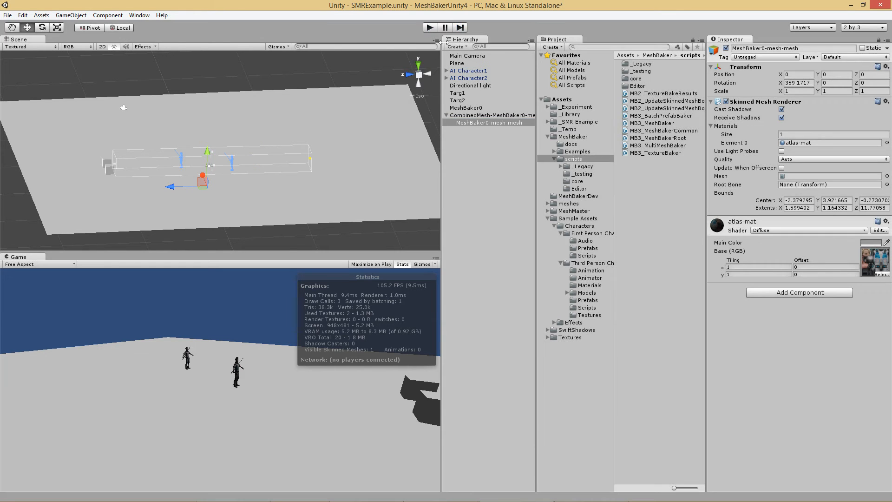
# - Check AI Character1 and the combined mesh's renderer, and review the SkinnedMesh 2.rtf and SkinnedMesh 1.rtf notes in WordPad
pyautogui.click(468, 72)
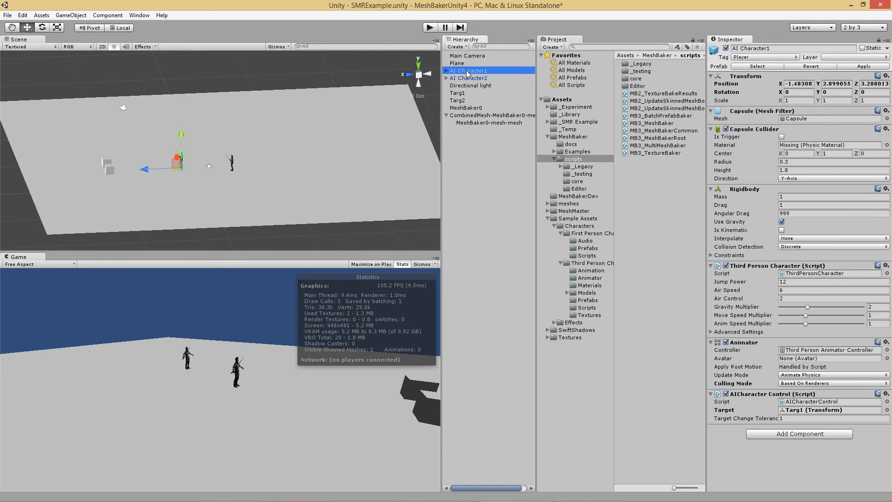
pyautogui.click(496, 123)
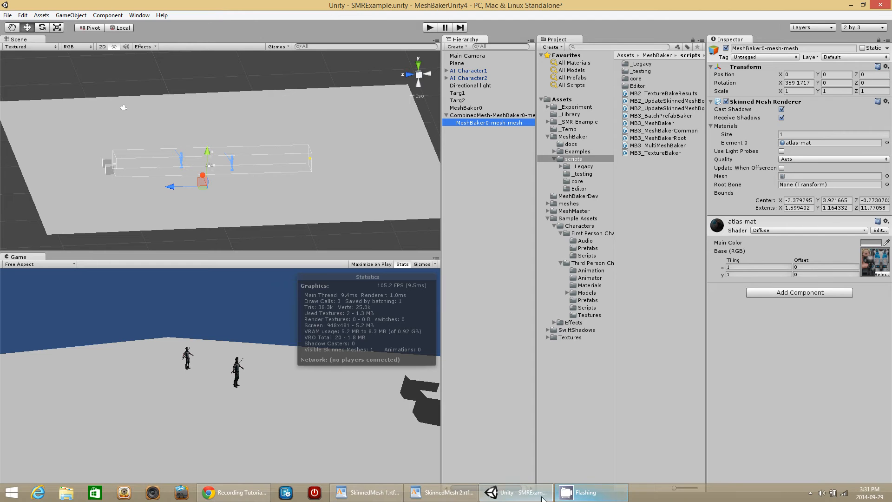
pyautogui.click(454, 494)
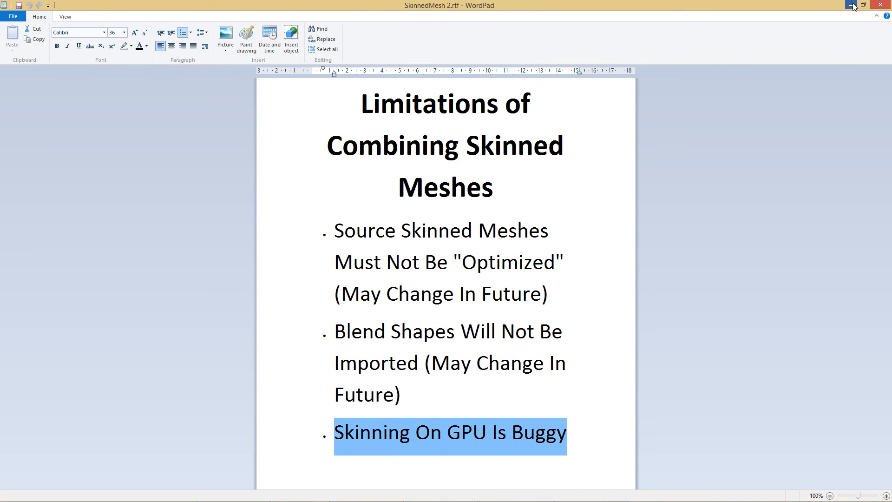
pyautogui.hotkey('alt', 'Tab')
pyautogui.click(367, 497)
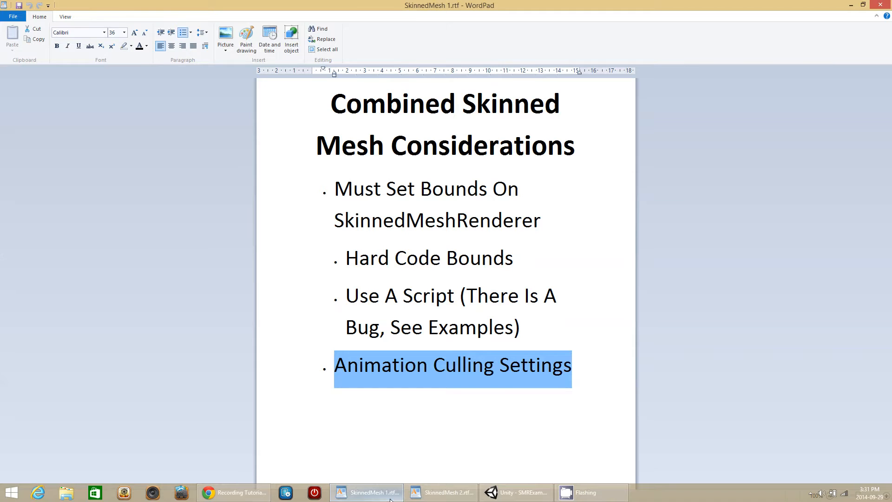
pyautogui.click(852, 5)
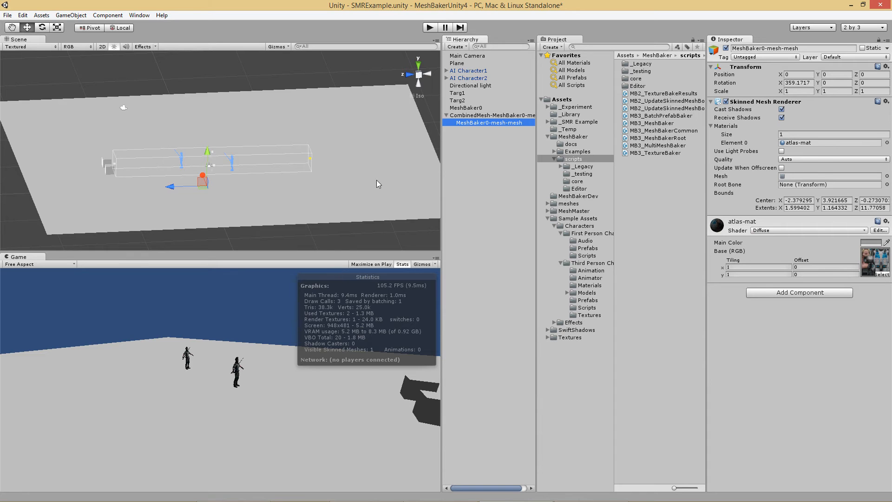
# - Collapse the combined mesh object's hierarchy and set MeshBaker0's Mesh Baker Output to bakeIntoPrefab
pyautogui.click(447, 116)
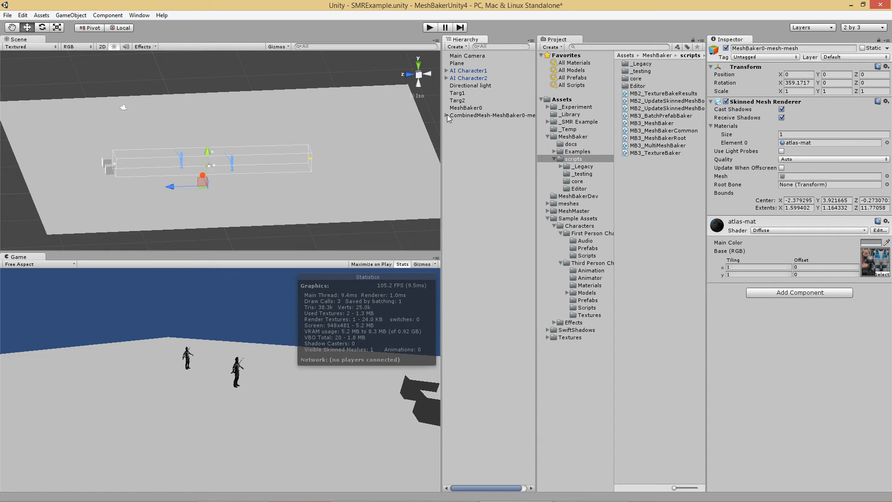
pyautogui.click(451, 115)
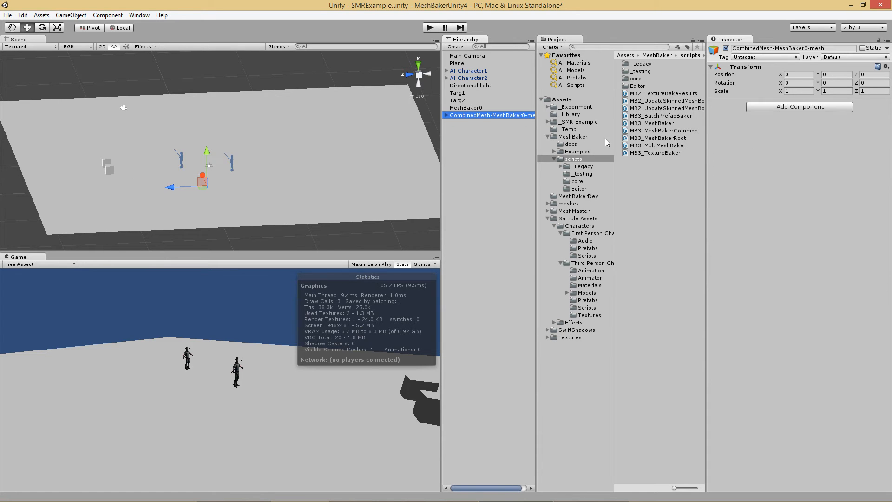
pyautogui.click(466, 107)
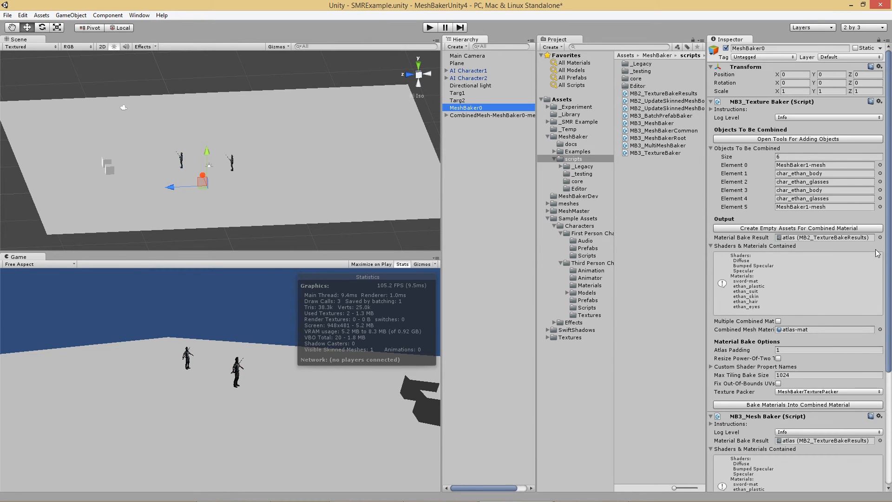
pyautogui.moveTo(889, 257); pyautogui.dragTo(889, 368)
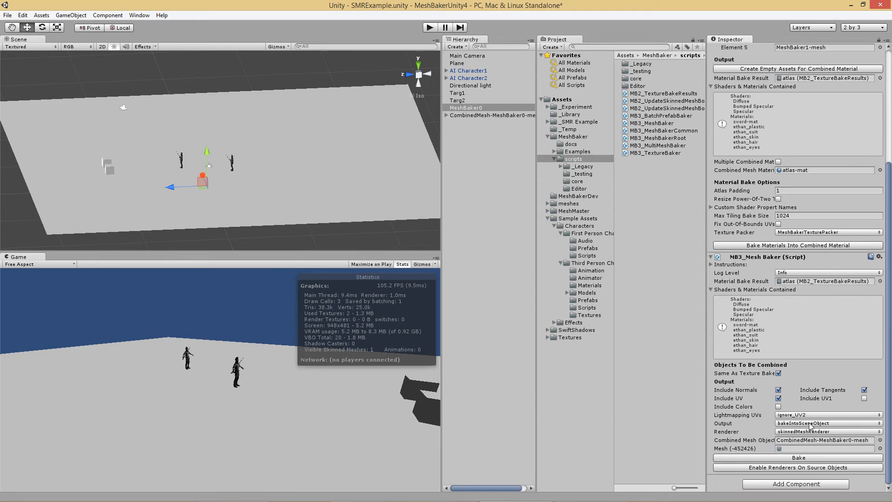
pyautogui.click(811, 424)
pyautogui.click(827, 454)
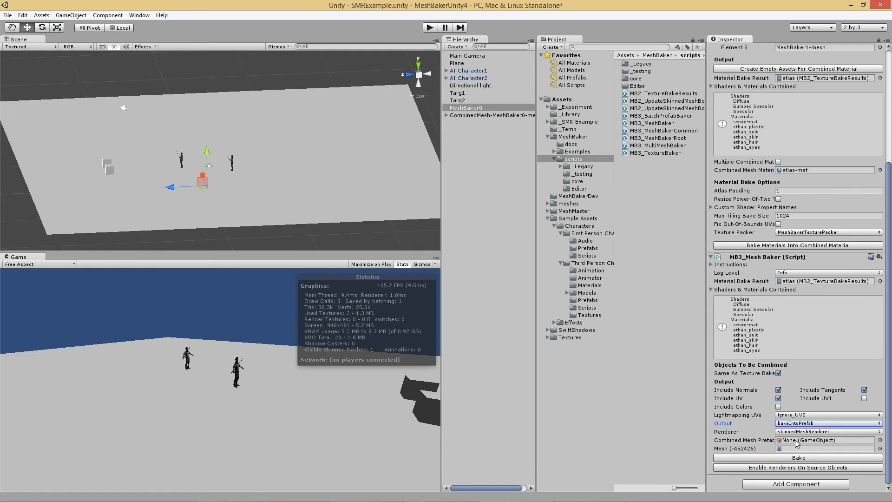
# - Delete the existing New Prefab asset from the project's root Assets folder
pyautogui.click(561, 100)
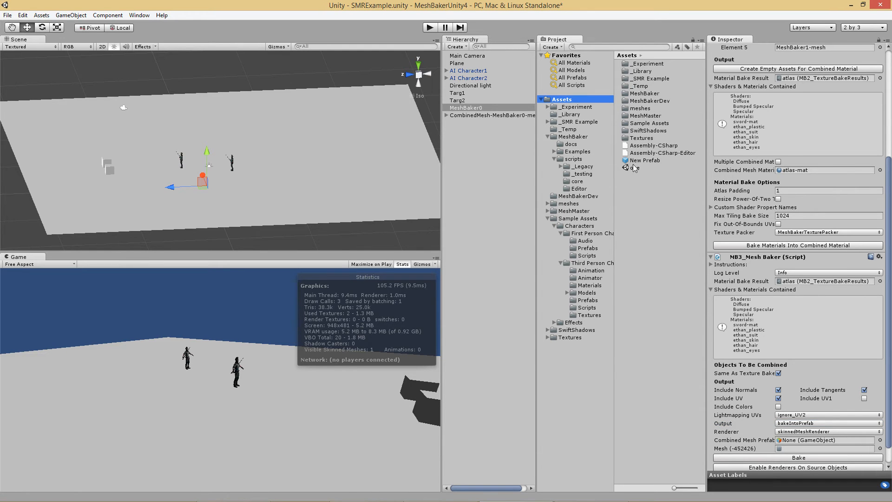
pyautogui.click(647, 161)
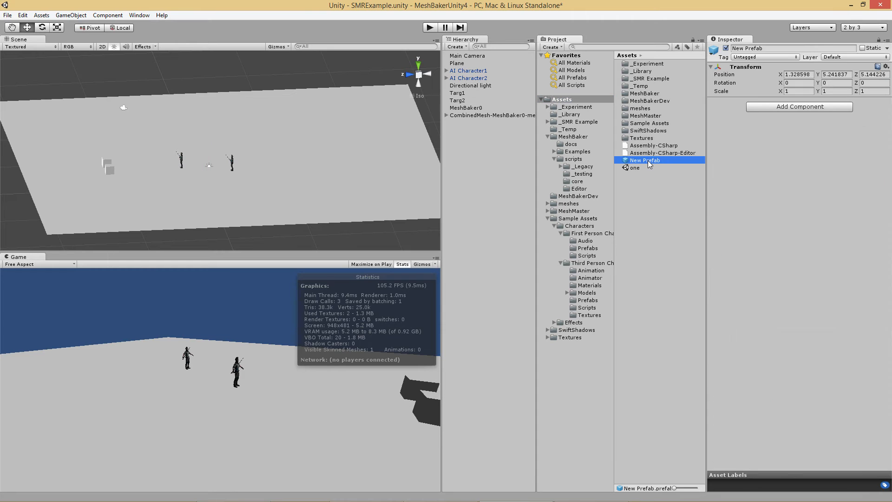
pyautogui.rightClick(648, 160)
pyautogui.click(683, 198)
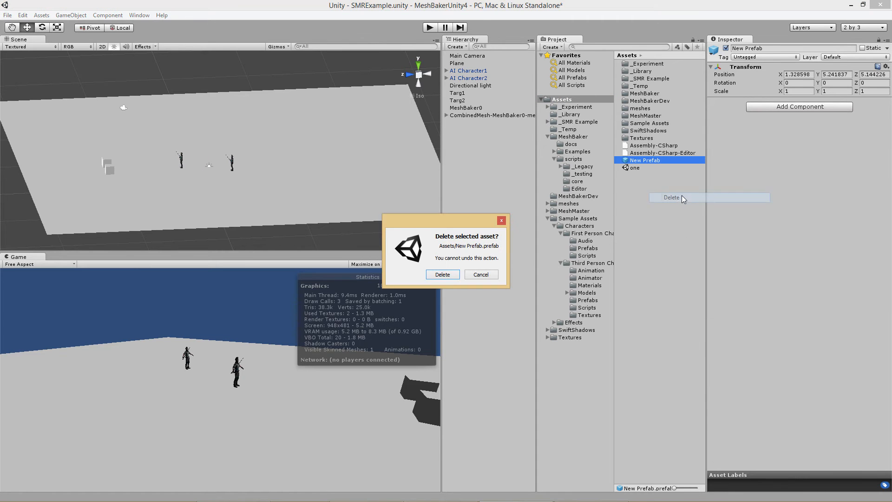
pyautogui.click(447, 275)
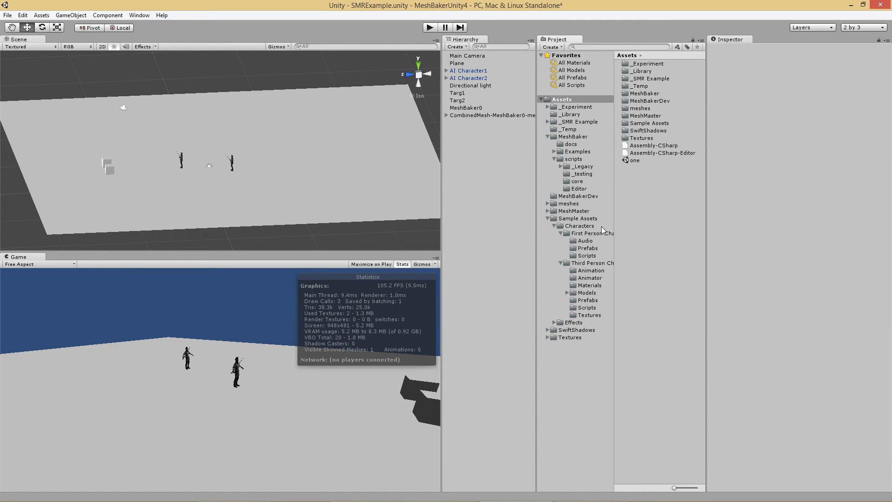
# - Create an empty prefab in the root Assets folder, keeping the default name New Prefab
pyautogui.rightClick(640, 214)
pyautogui.moveTo(684, 222)
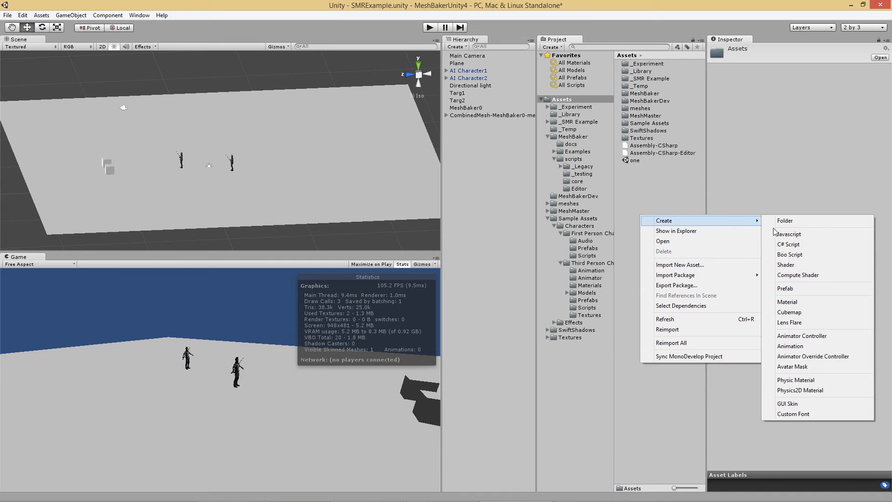
pyautogui.click(802, 288)
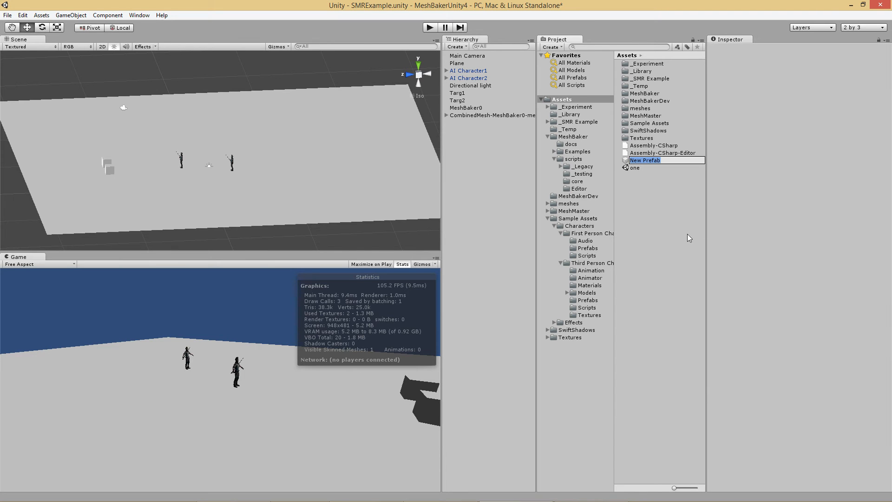
pyautogui.press('Return')
# - Try to assign the empty New Prefab as MeshBaker0's Combined Mesh Prefab
pyautogui.click(466, 107)
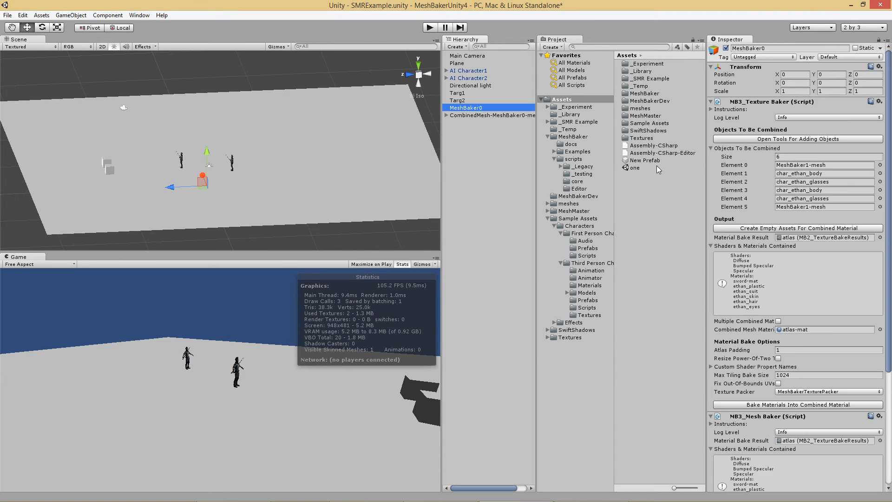
pyautogui.scroll(-5, 797, 278)
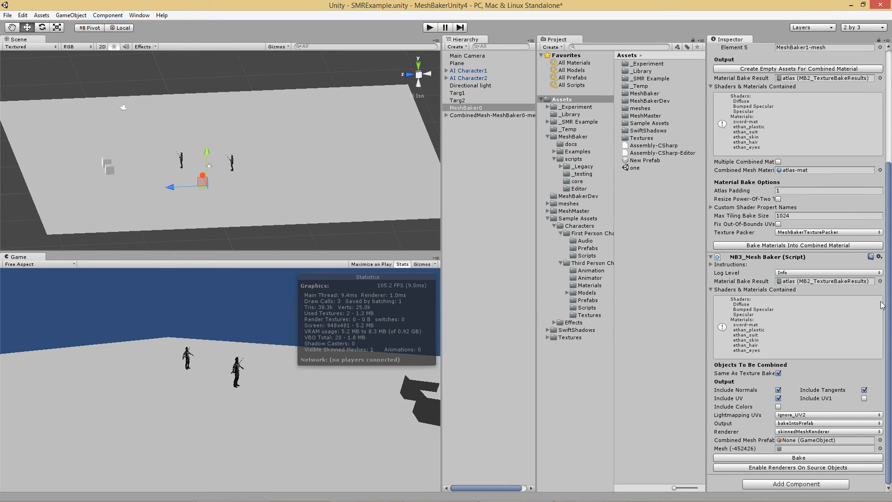
pyautogui.click(633, 160)
pyautogui.moveTo(632, 160); pyautogui.dragTo(645, 211)
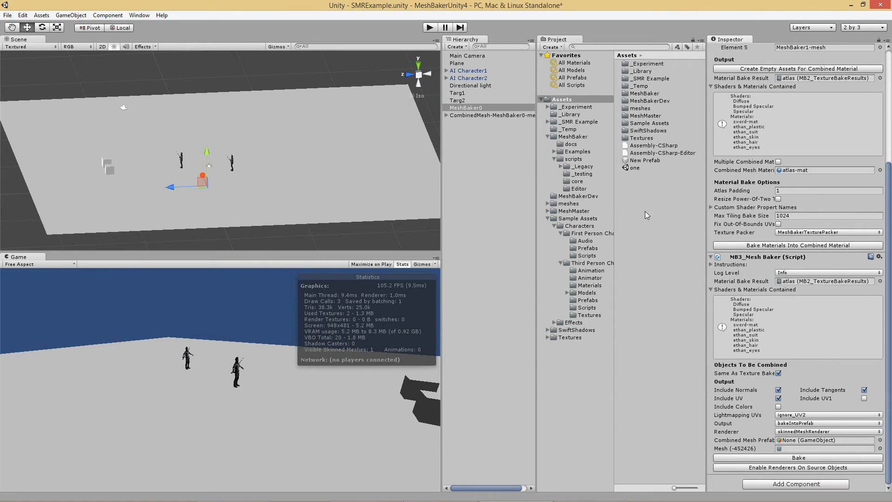
# - Create an empty GameObject in the scene and store it in the New Prefab asset
pyautogui.click(641, 160)
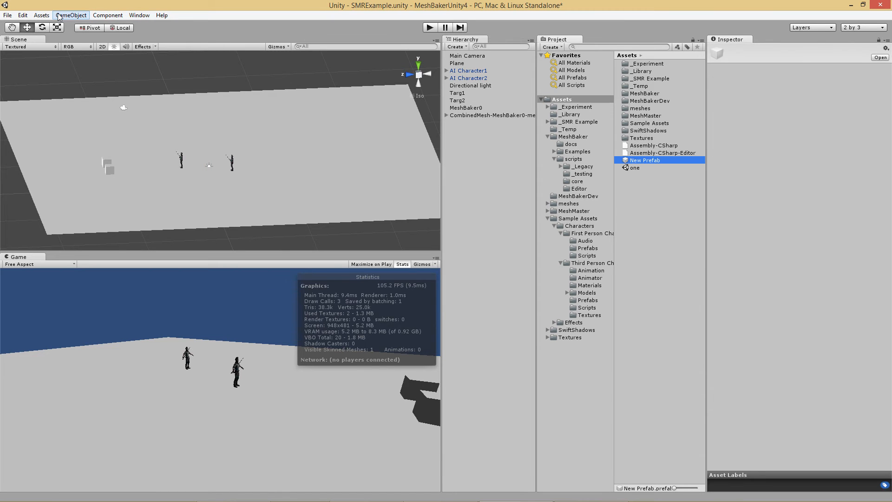
pyautogui.click(67, 15)
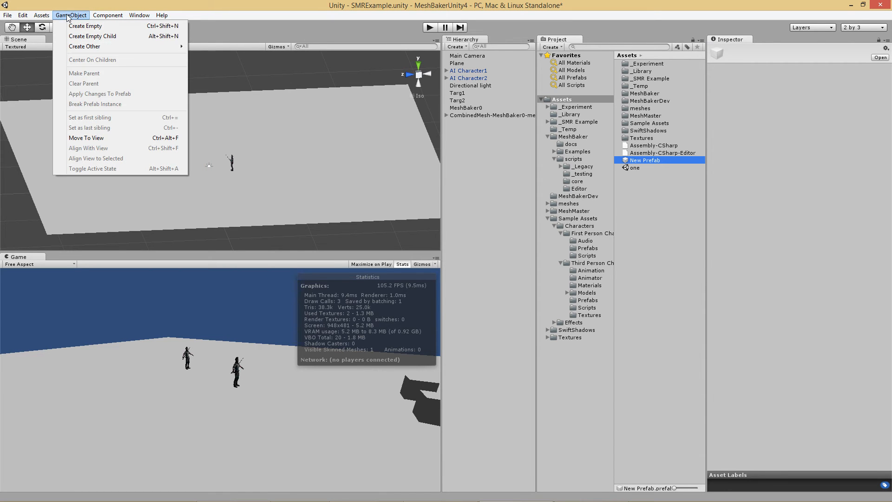
pyautogui.click(83, 25)
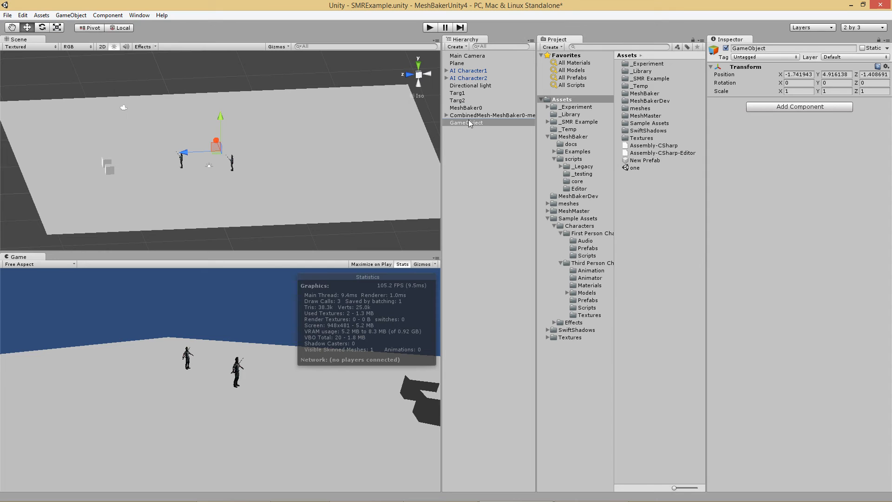
pyautogui.moveTo(468, 123); pyautogui.dragTo(645, 162)
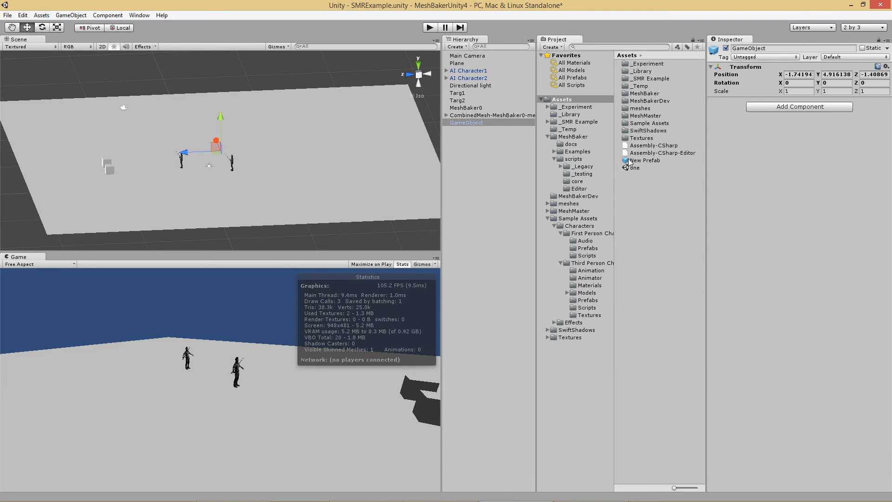
# - Bake MeshBaker0 with New Prefab assigned as its Combined Mesh Prefab, and inspect the baked mesh asset
pyautogui.click(477, 109)
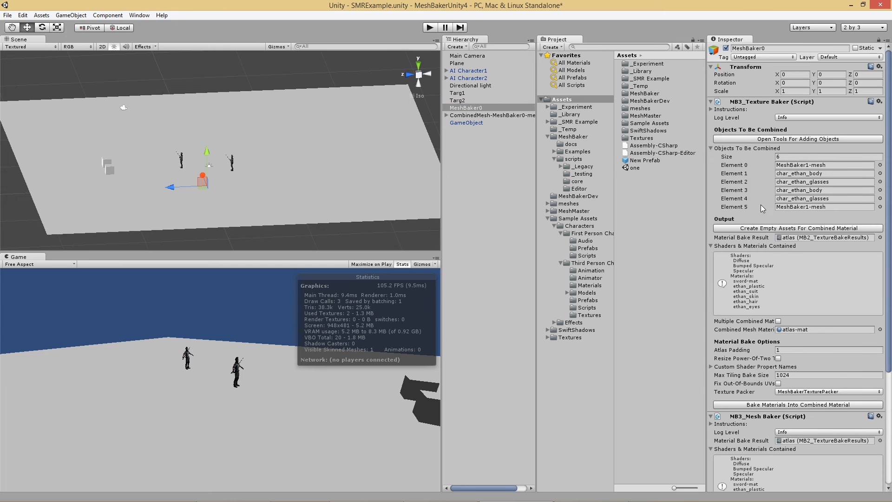
pyautogui.scroll(-1, 791, 344)
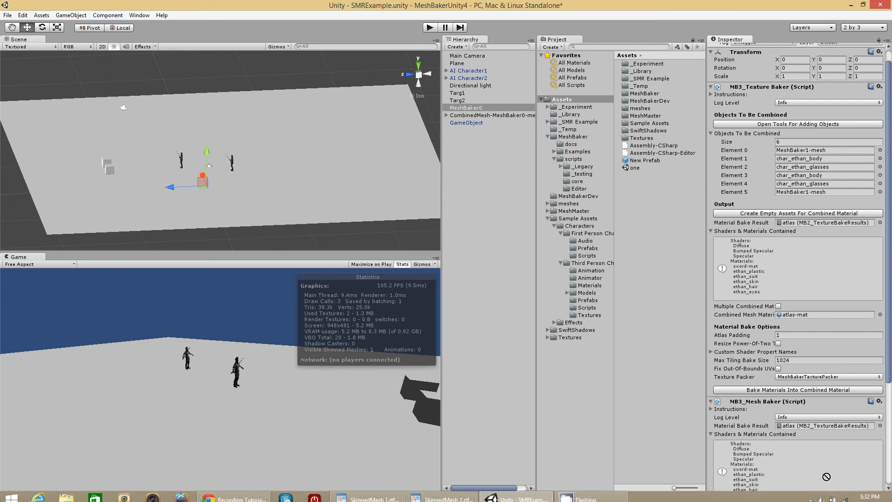
pyautogui.scroll(-6, 827, 477)
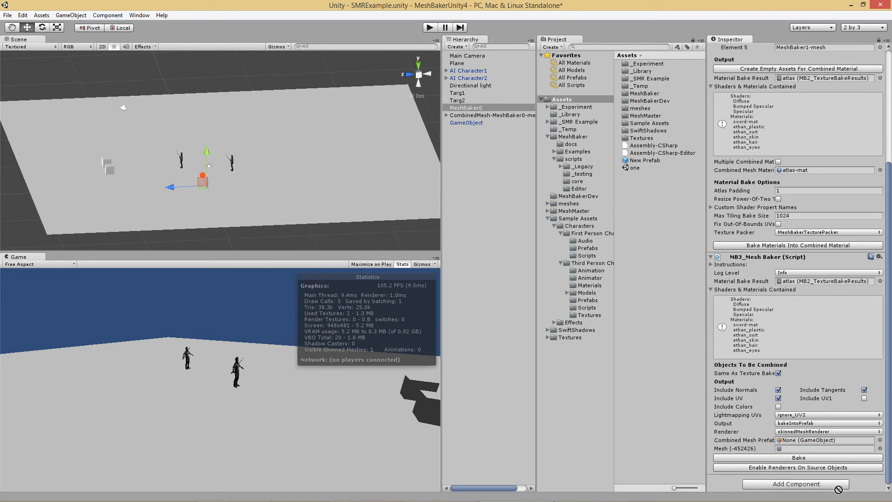
pyautogui.moveTo(839, 489); pyautogui.dragTo(827, 445)
pyautogui.click(803, 461)
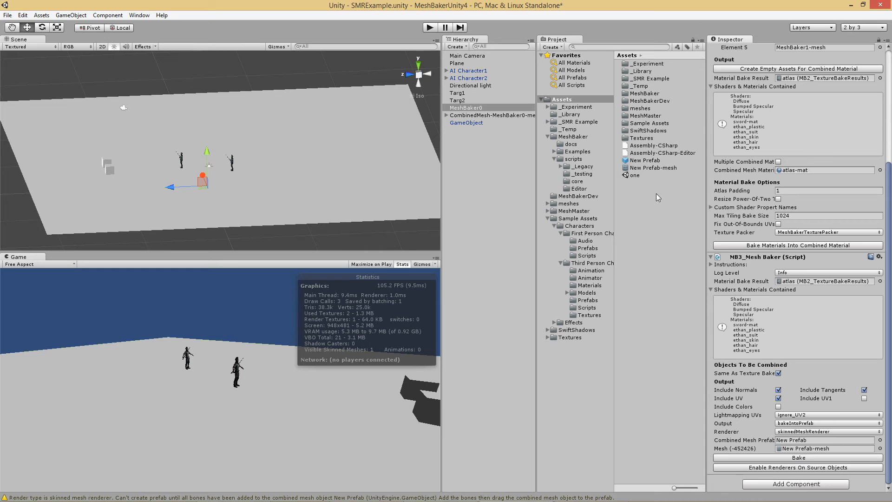
pyautogui.click(656, 168)
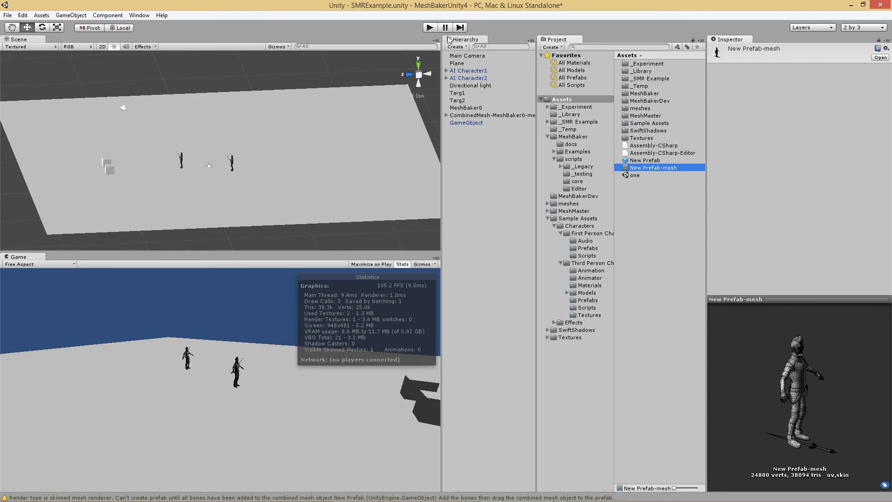
# - Set the Animator Culling Mode of AI Character1 and AI Character2 to Always Animate, and test the scene in play mode
pyautogui.click(430, 28)
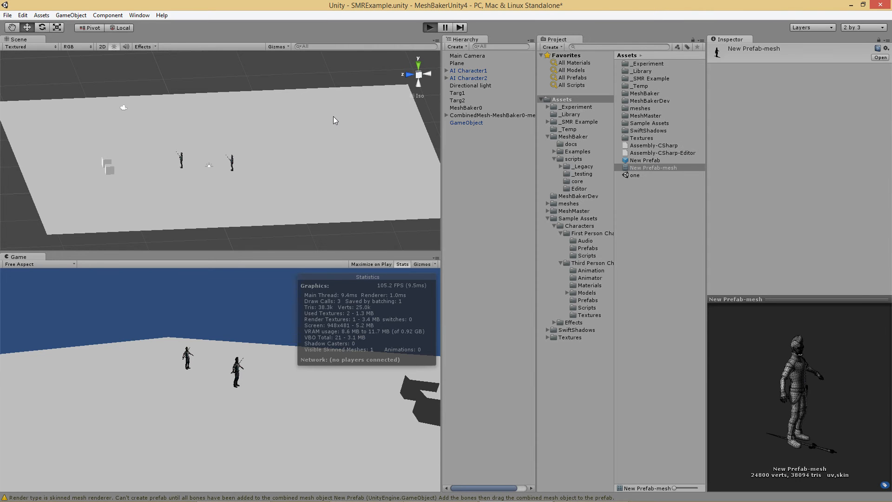
pyautogui.click(429, 29)
pyautogui.click(468, 70)
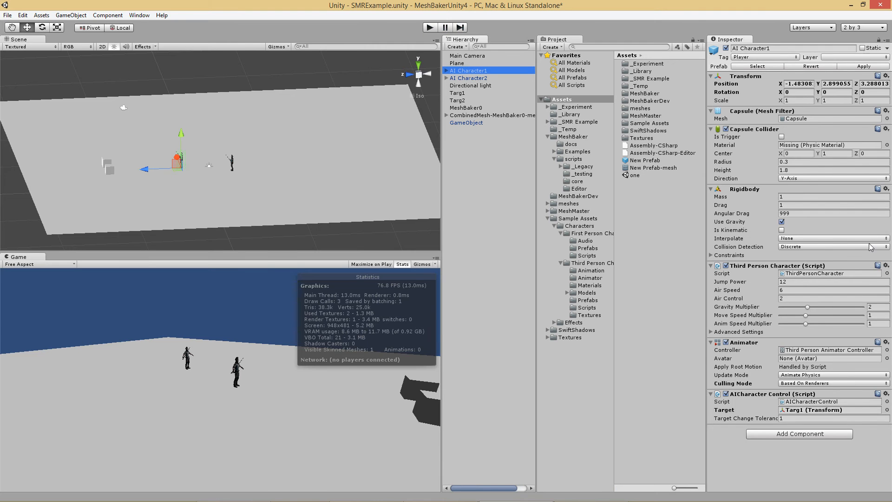
pyautogui.click(821, 384)
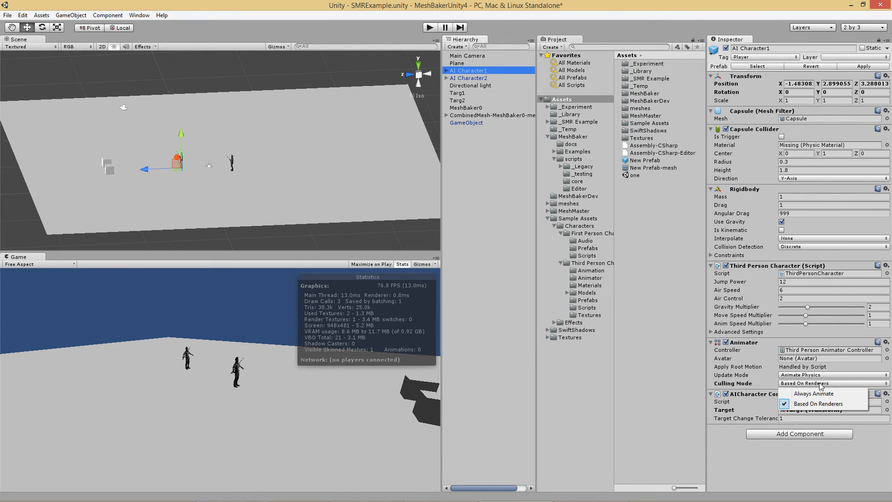
pyautogui.click(814, 394)
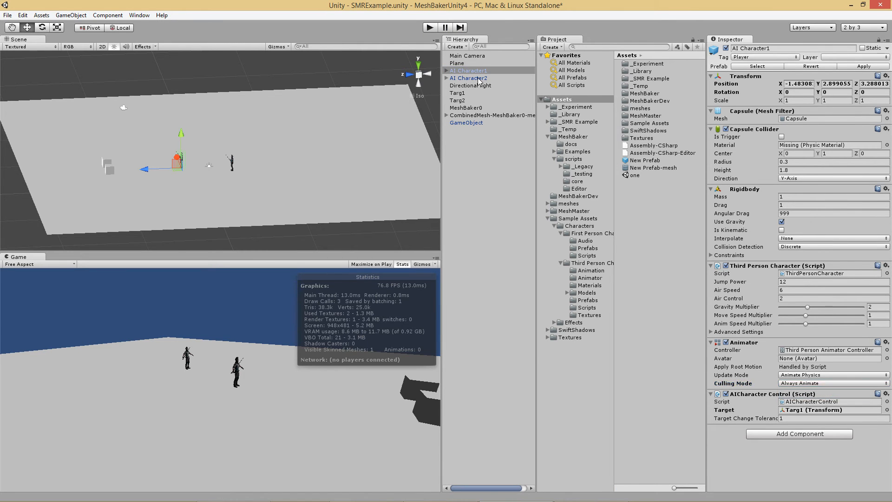
pyautogui.click(479, 78)
pyautogui.click(819, 383)
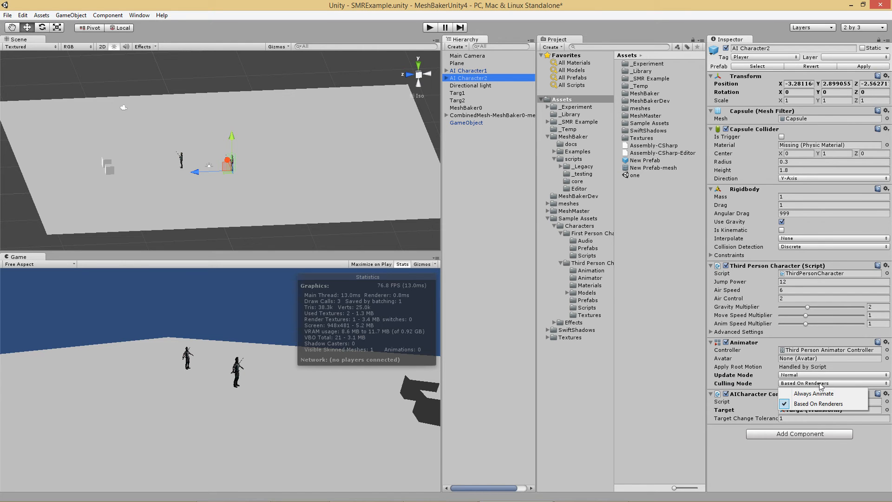
pyautogui.click(822, 394)
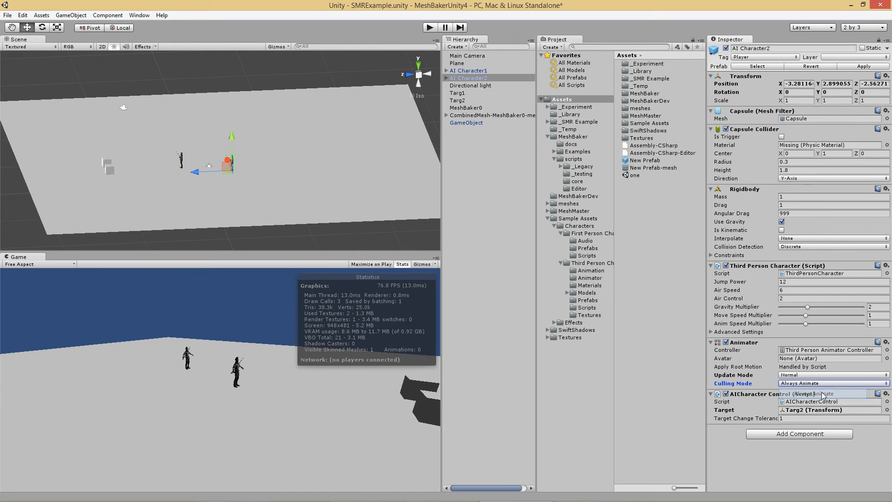
pyautogui.click(430, 27)
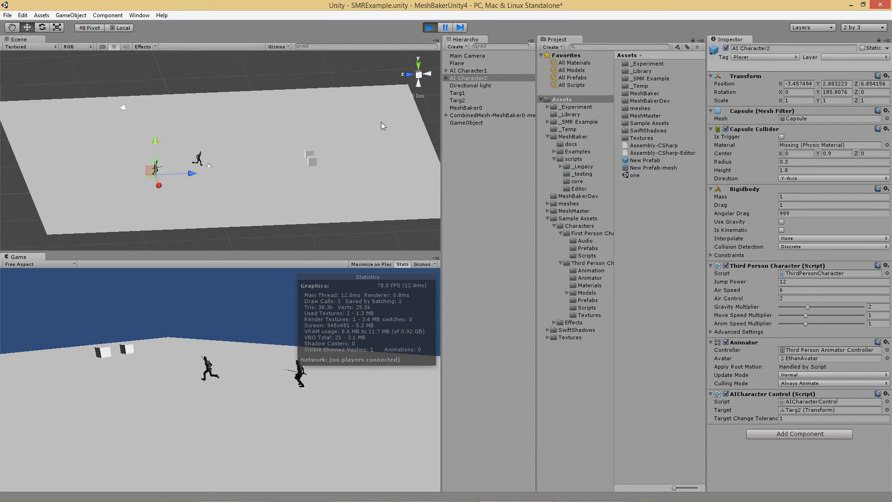
pyautogui.click(431, 28)
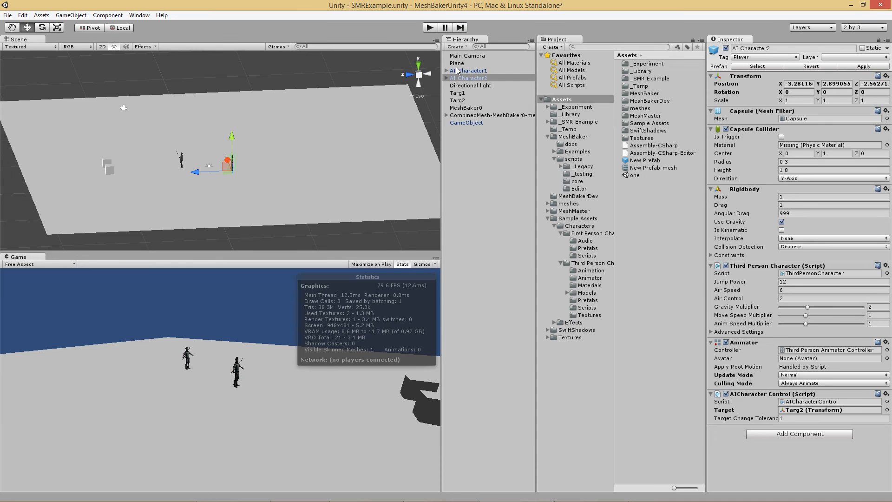
# - Open the Console window, enlarge it and place it clear of the Hierarchy and Inspector
pyautogui.click(479, 122)
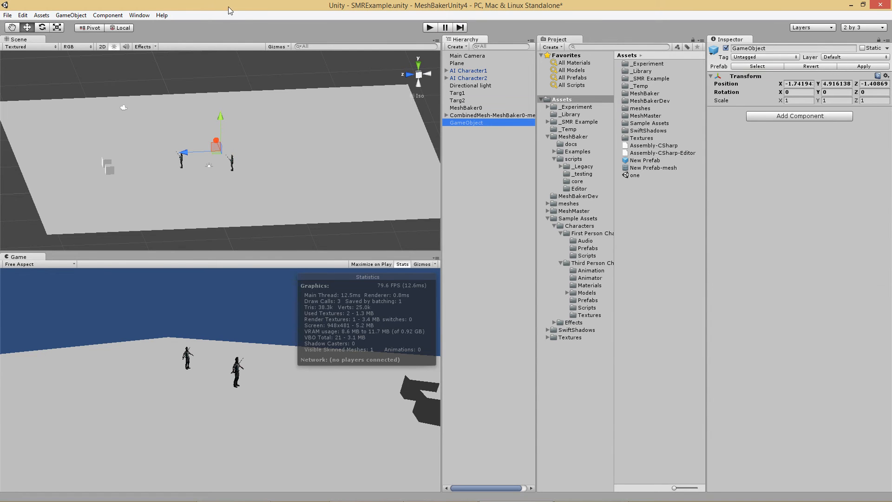
pyautogui.click(140, 15)
pyautogui.click(166, 213)
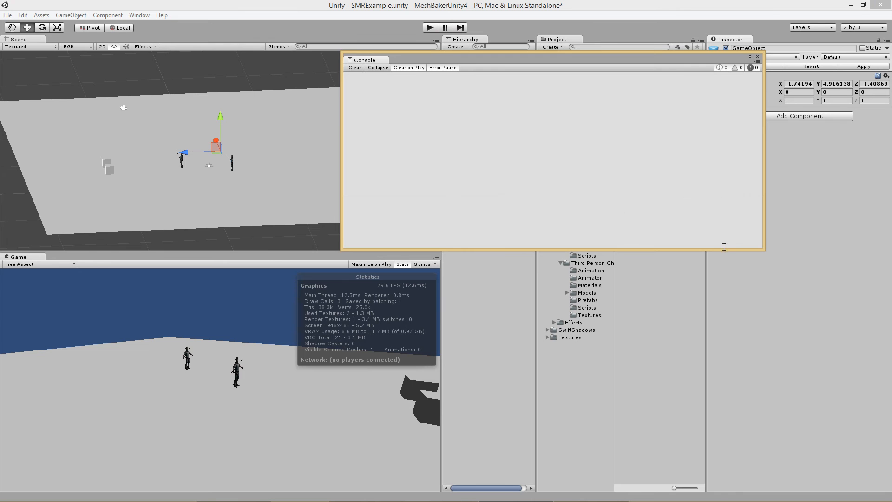
pyautogui.moveTo(724, 248); pyautogui.dragTo(731, 312)
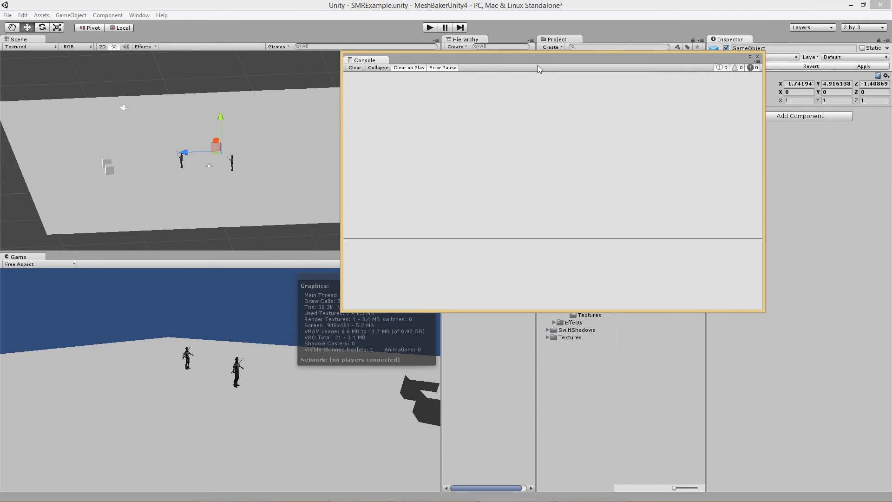
pyautogui.moveTo(434, 57); pyautogui.dragTo(163, 192)
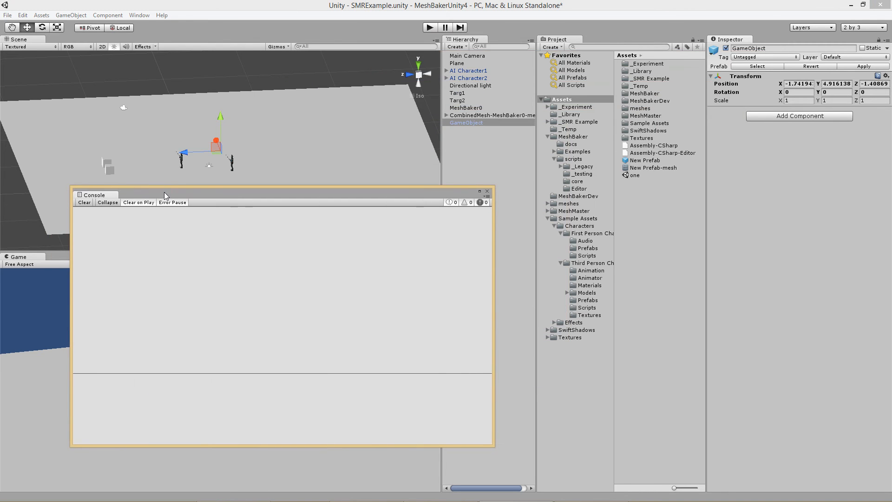
# - Bake MeshBaker0 into New Prefab again and read the full skinned mesh renderer warning in the Console
pyautogui.click(470, 108)
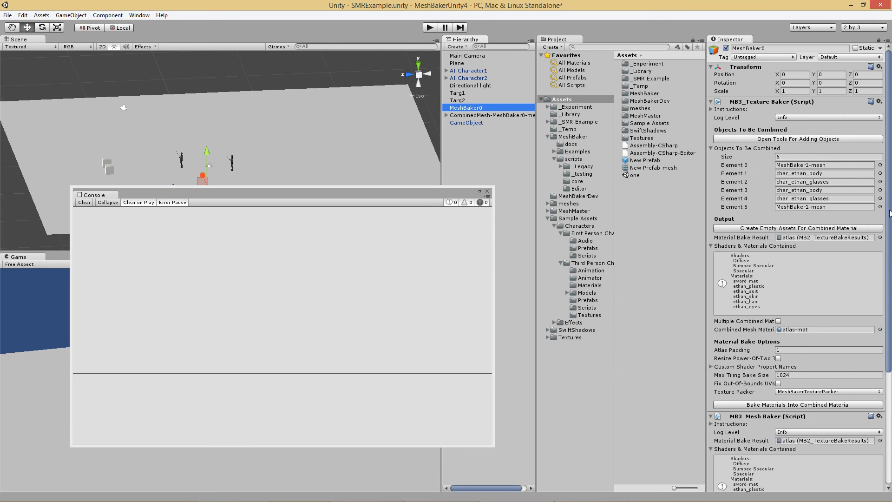
pyautogui.scroll(-5, 890, 213)
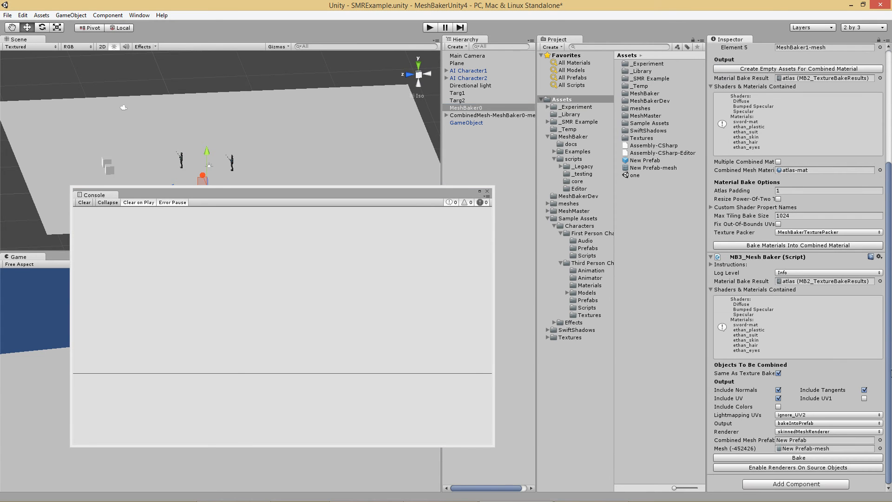
pyautogui.click(810, 456)
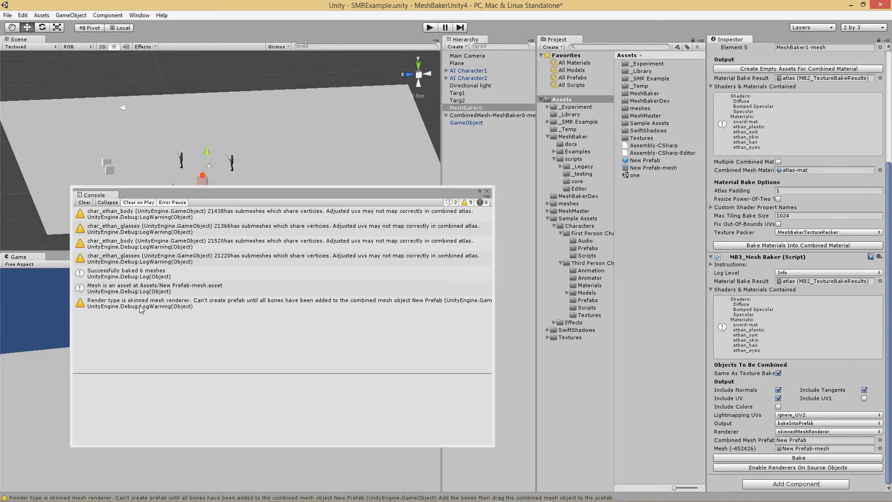
pyautogui.click(213, 305)
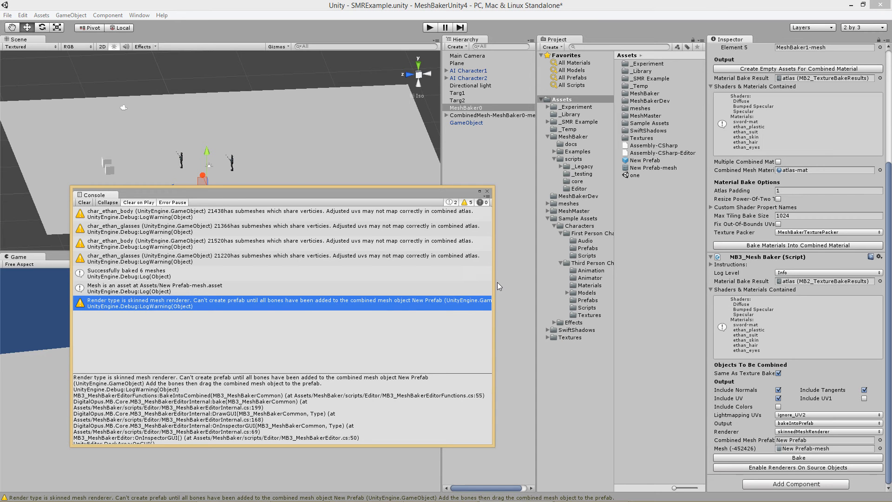
pyautogui.moveTo(497, 282); pyautogui.dragTo(541, 284)
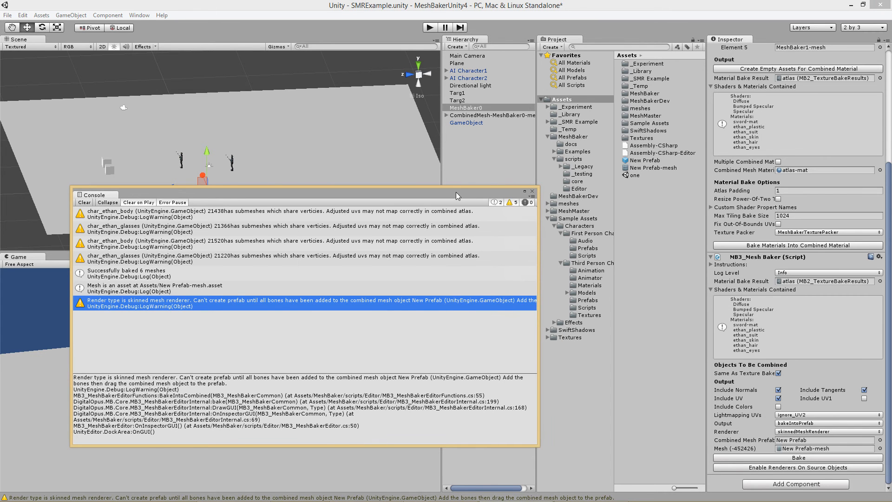
# - Move the Console out of the way and make the CombinedMesh-MeshBaker0 object a child of GameObject
pyautogui.moveTo(456, 192); pyautogui.dragTo(673, 297)
pyautogui.moveTo(677, 332); pyautogui.dragTo(704, 436)
pyautogui.click(481, 123)
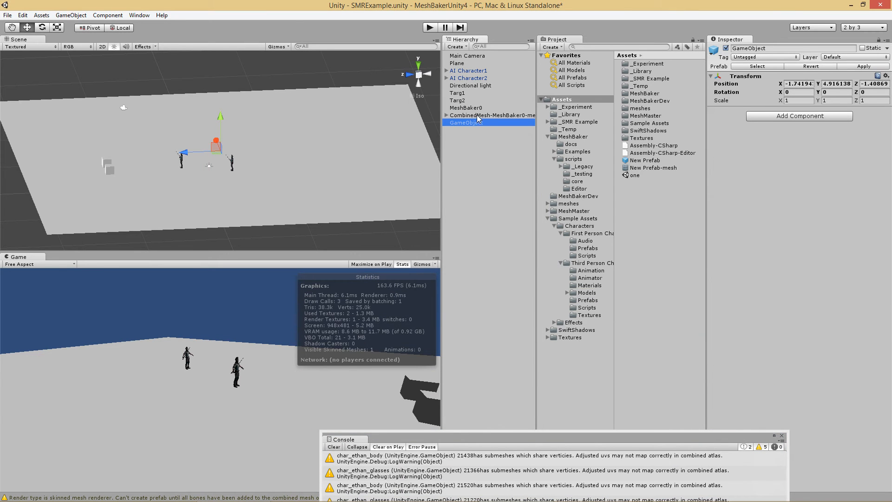
pyautogui.click(477, 116)
pyautogui.click(475, 123)
pyautogui.moveTo(464, 116); pyautogui.dragTo(475, 125)
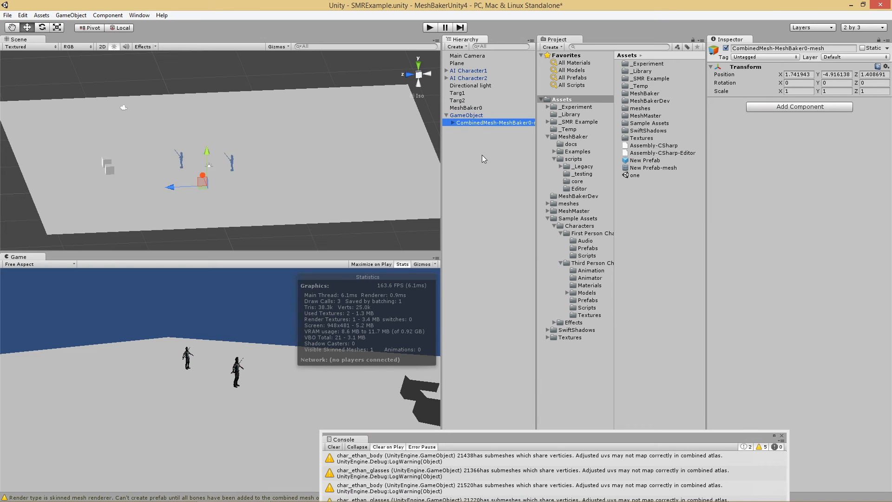
# - Store GameObject with its combined mesh child in the New Prefab asset, and test the scene in play mode
pyautogui.click(467, 115)
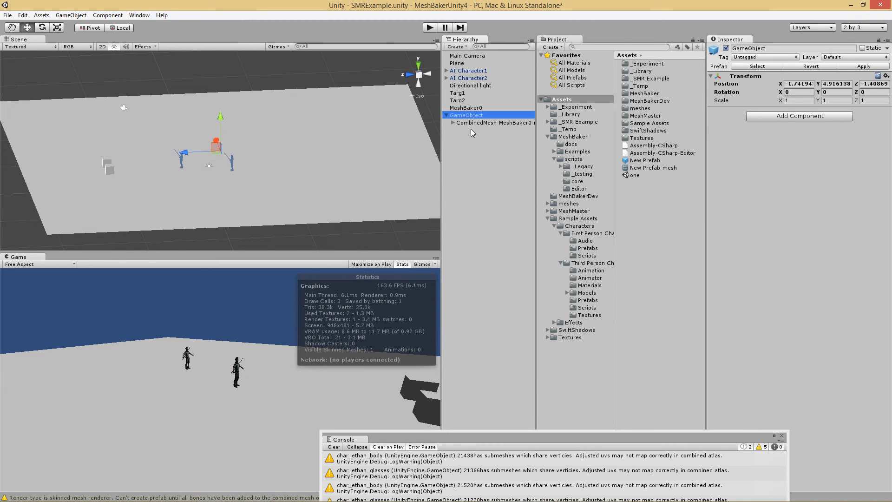
pyautogui.moveTo(468, 120); pyautogui.dragTo(650, 163)
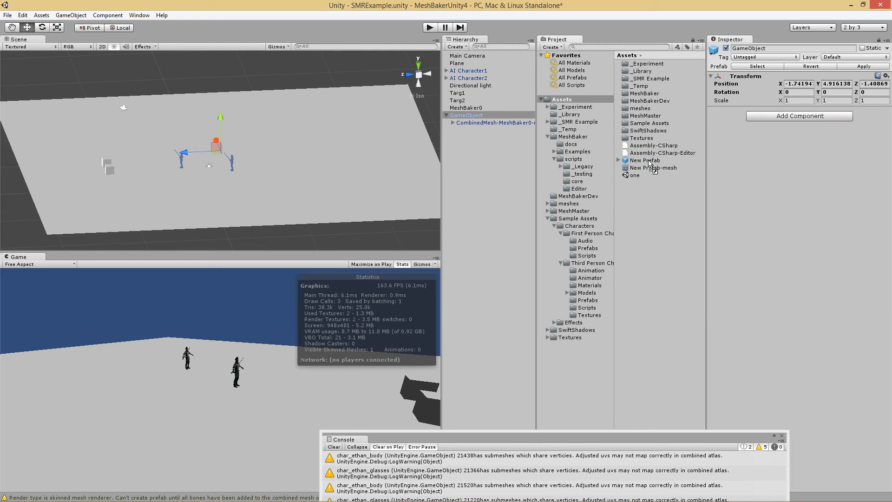
pyautogui.click(430, 27)
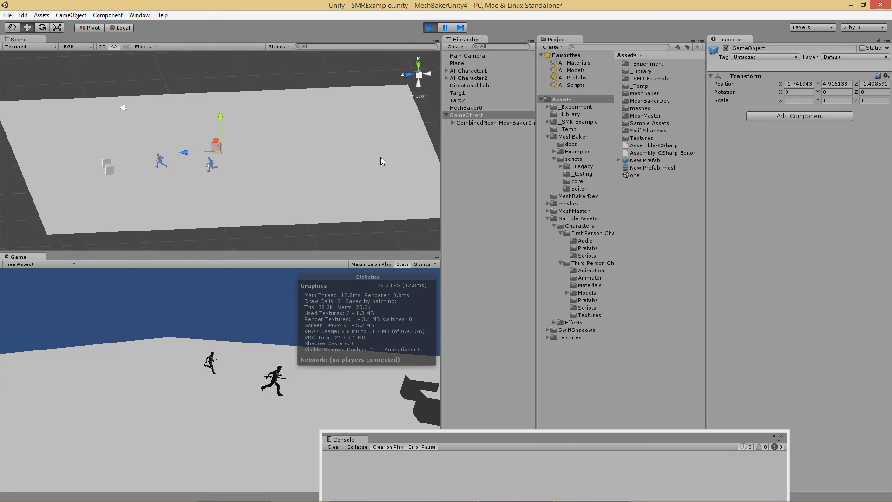
pyautogui.click(430, 28)
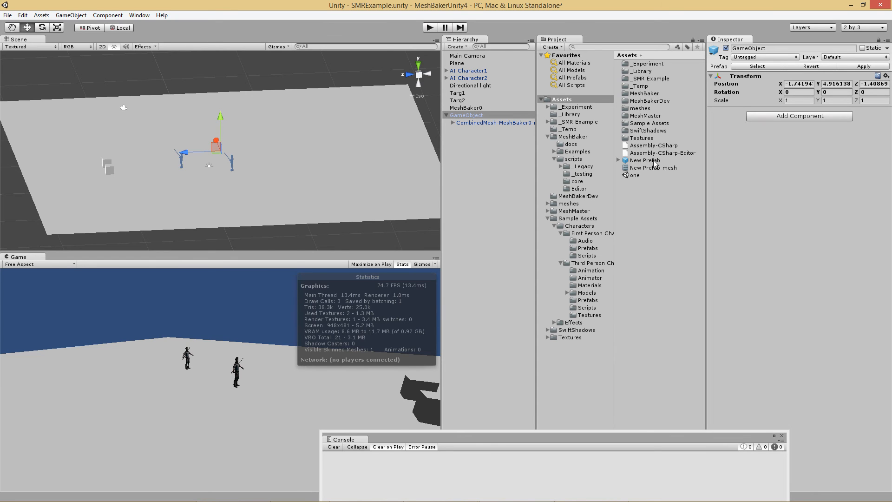
# - Add a New Prefab instance to the scene, shift it to about X -1.84, and deactivate the original GameObject
pyautogui.moveTo(653, 160); pyautogui.dragTo(476, 165)
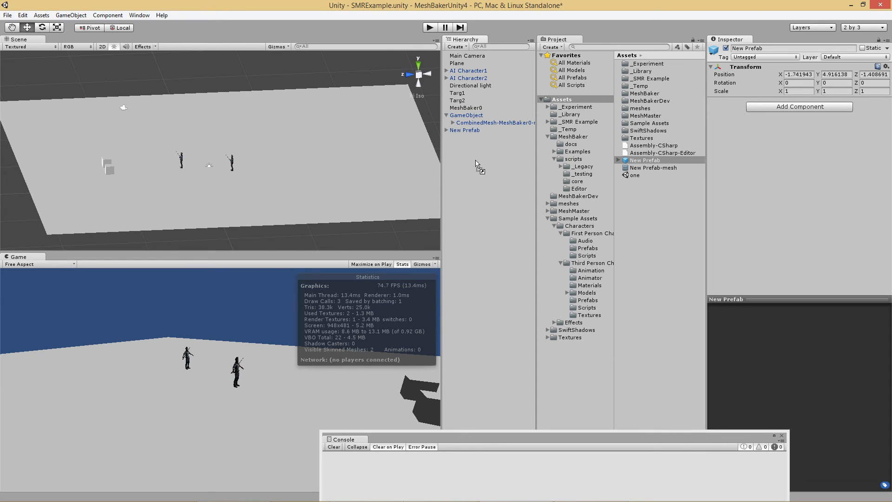
pyautogui.click(467, 130)
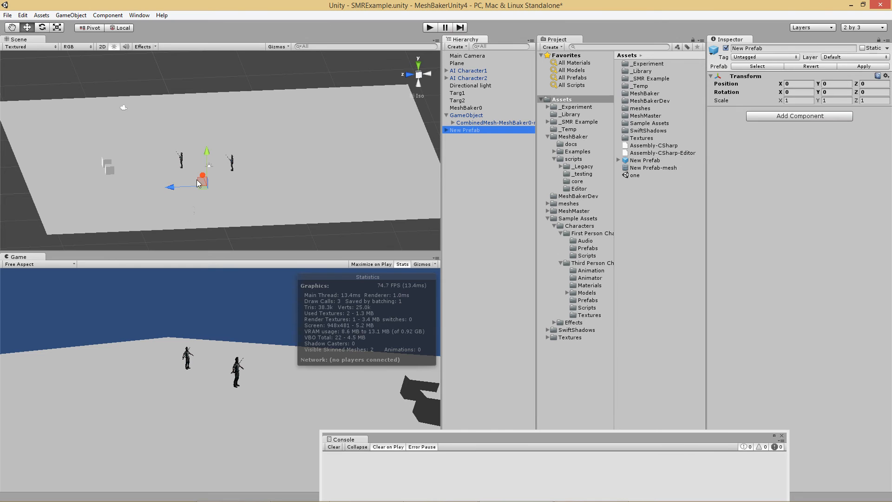
pyautogui.moveTo(203, 178)
pyautogui.mouseDown()
pyautogui.moveTo(197, 141)
pyautogui.moveTo(217, 183)
pyautogui.moveTo(200, 174)
pyautogui.moveTo(206, 178)
pyautogui.mouseUp()
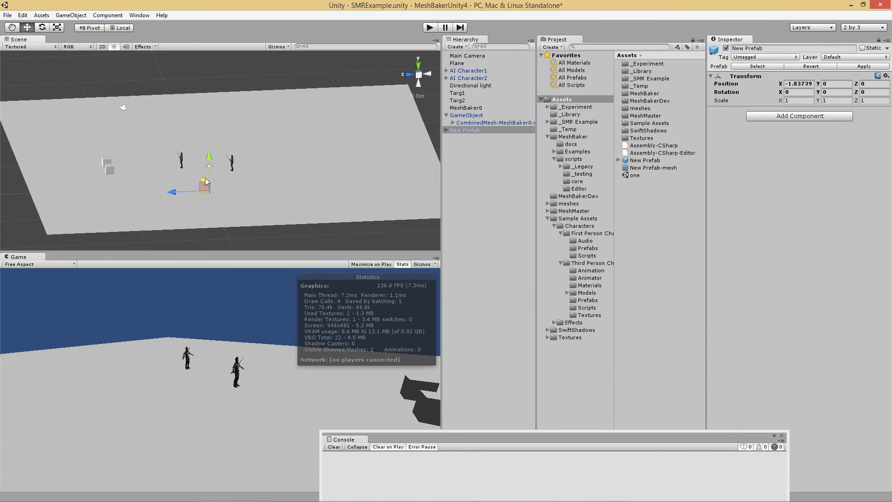
pyautogui.click(473, 116)
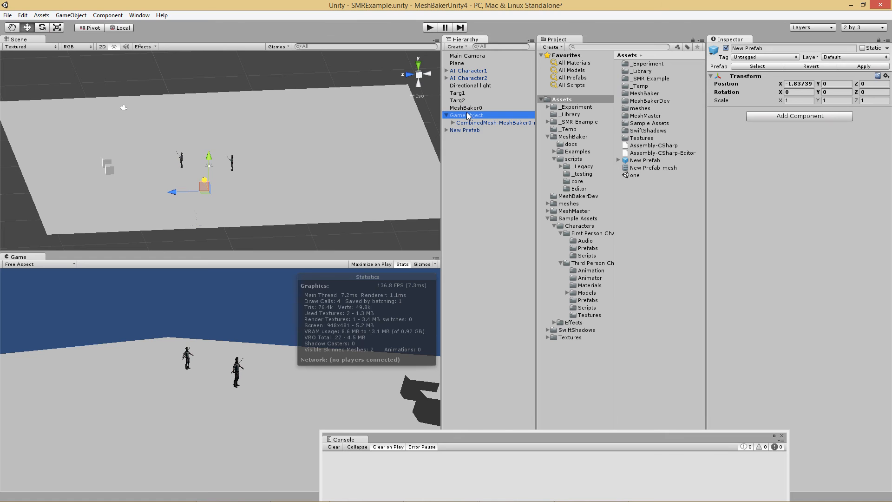
pyautogui.click(726, 48)
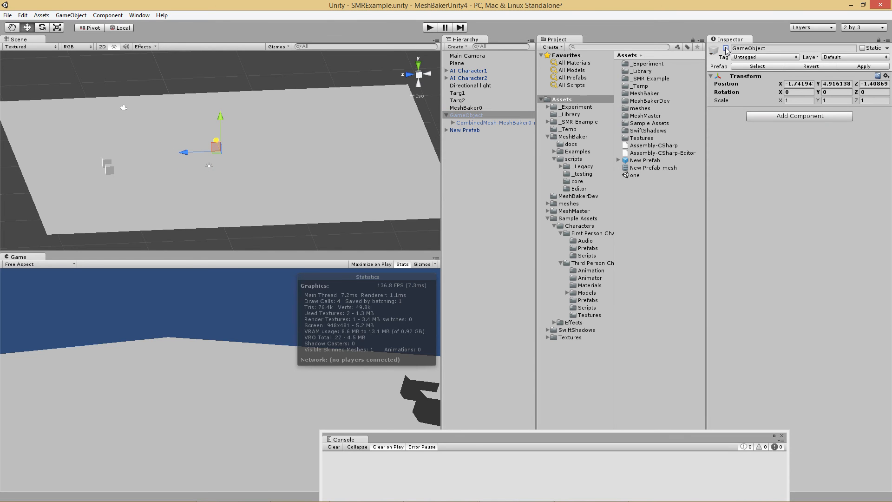
# - Examine the Skinned Mesh Renderer of MeshBaker0-mesh-mesh inside the New Prefab instance, and run the scene to check its rendering
pyautogui.click(446, 130)
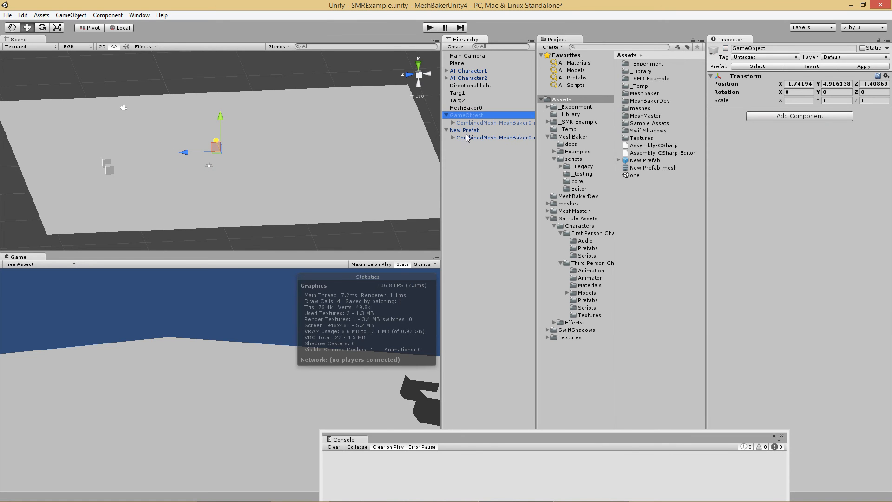
pyautogui.click(453, 138)
pyautogui.click(496, 145)
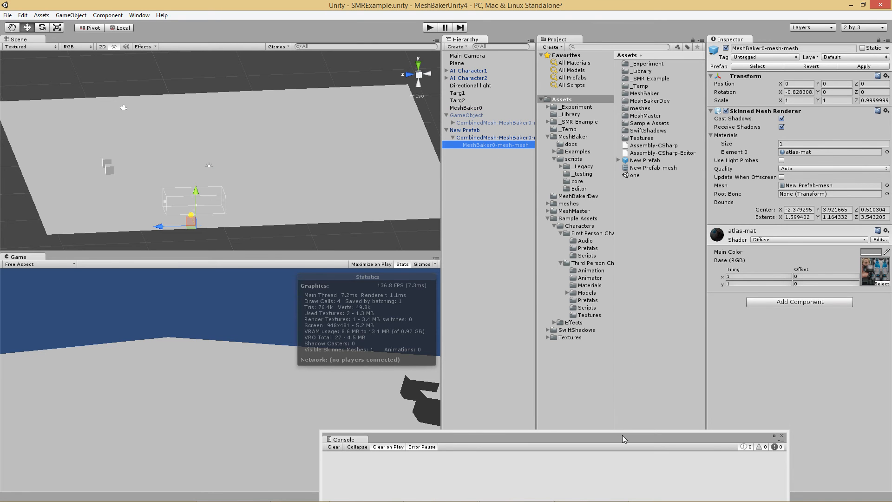
pyautogui.moveTo(623, 435); pyautogui.dragTo(698, 220)
pyautogui.click(436, 28)
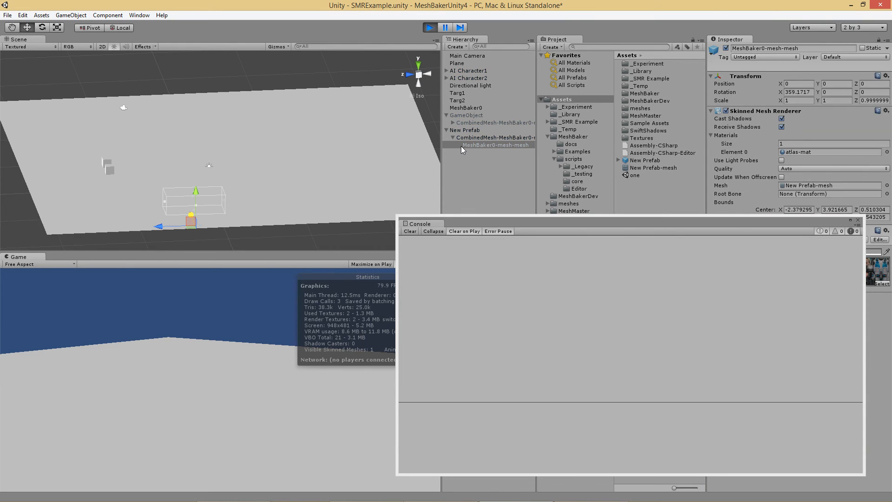
pyautogui.click(430, 28)
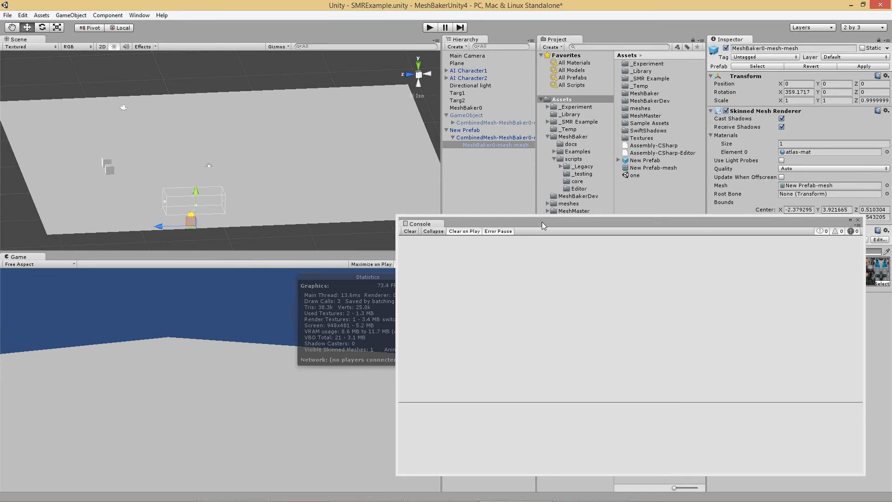
# - Move the Console aside and delete the New Prefab instance from the scene
pyautogui.moveTo(542, 221); pyautogui.dragTo(446, 308)
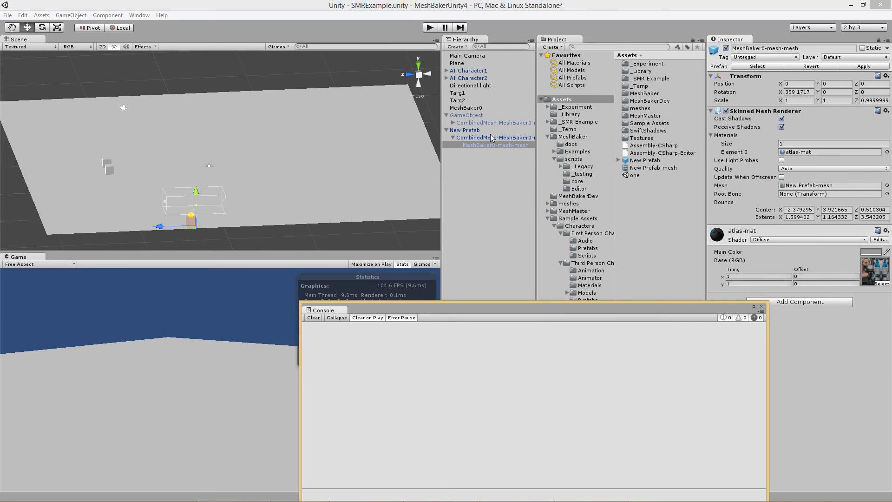
pyautogui.moveTo(475, 308); pyautogui.dragTo(605, 352)
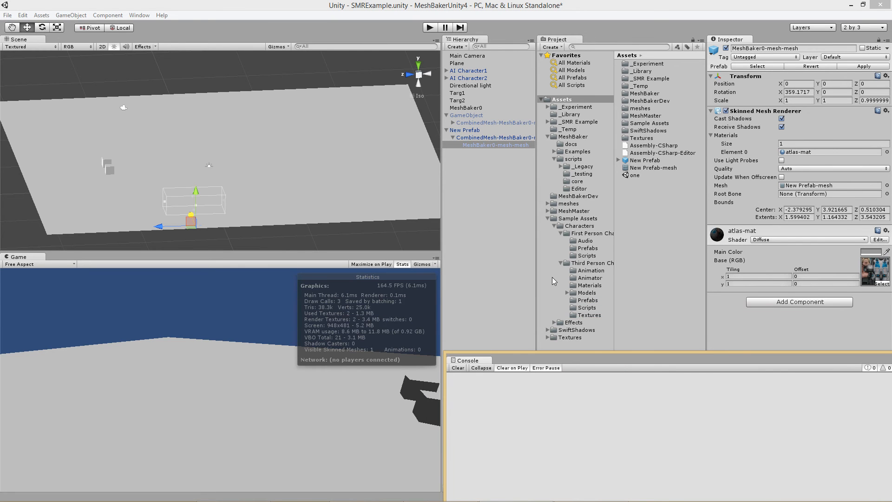
pyautogui.click(470, 132)
pyautogui.rightClick(470, 133)
pyautogui.click(507, 184)
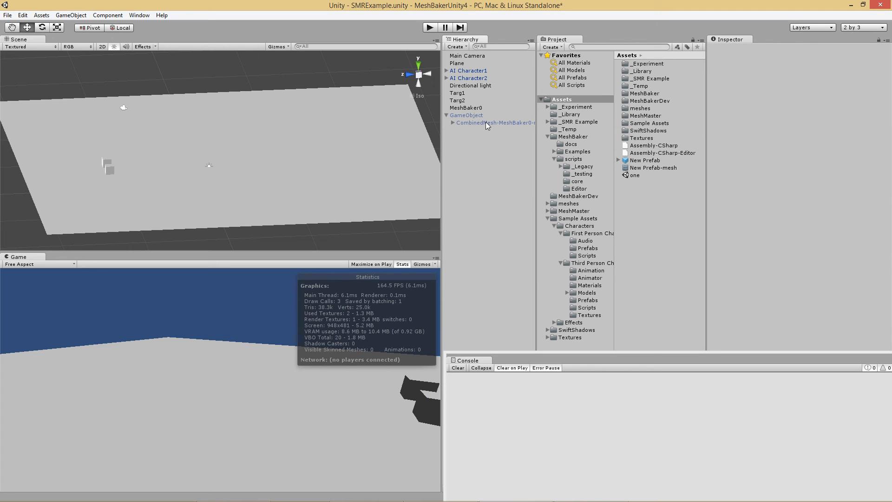
# - Place AI Character1 and AI Character2 under the reactivated GameObject and store the extended hierarchy in the New Prefab asset
pyautogui.click(452, 115)
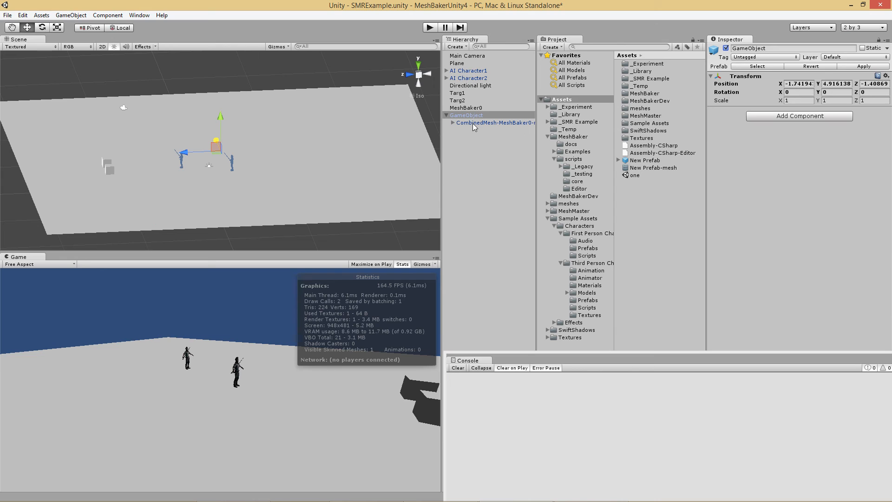
pyautogui.click(453, 123)
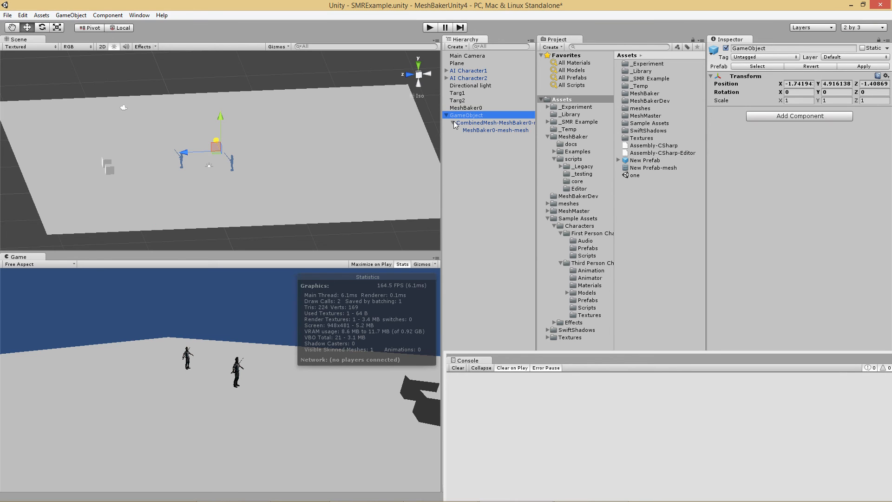
pyautogui.click(469, 72)
pyautogui.moveTo(468, 74); pyautogui.dragTo(477, 117)
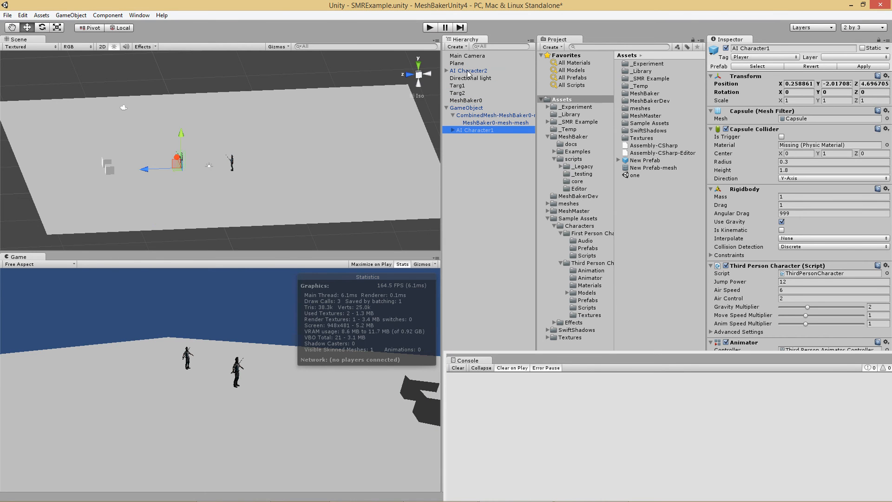
pyautogui.moveTo(469, 72); pyautogui.dragTo(654, 163)
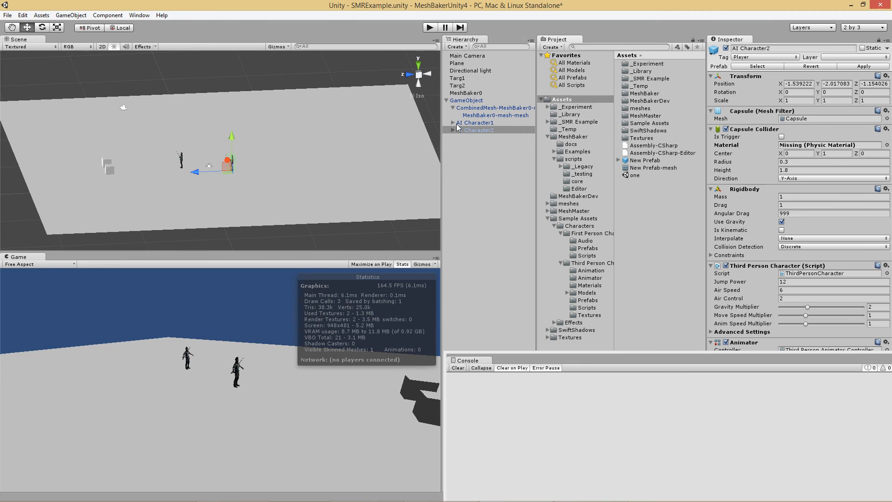
# - Deactivate GameObject and add an instance of the updated New Prefab to the scene
pyautogui.click(460, 100)
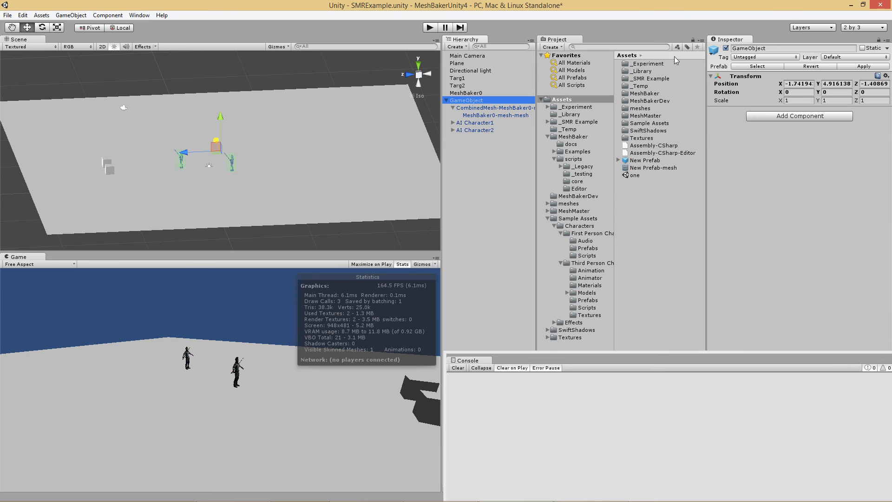
pyautogui.click(732, 51)
pyautogui.click(727, 48)
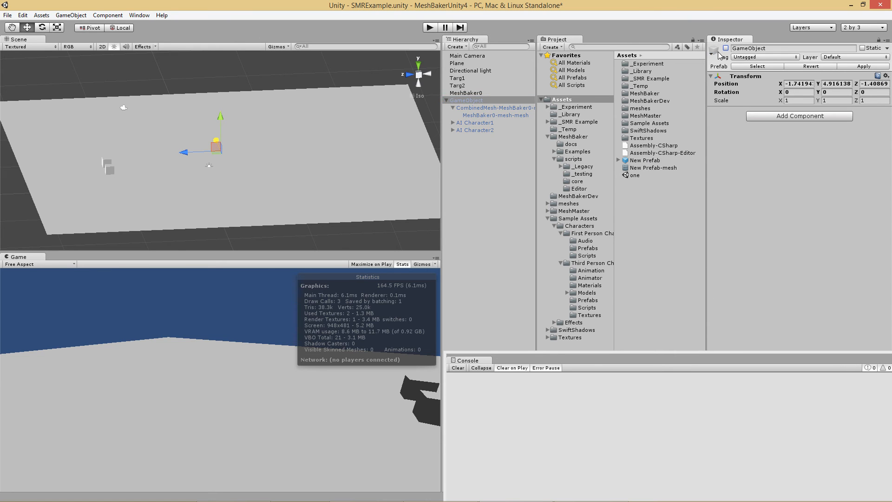
pyautogui.click(655, 160)
pyautogui.moveTo(655, 161); pyautogui.dragTo(488, 192)
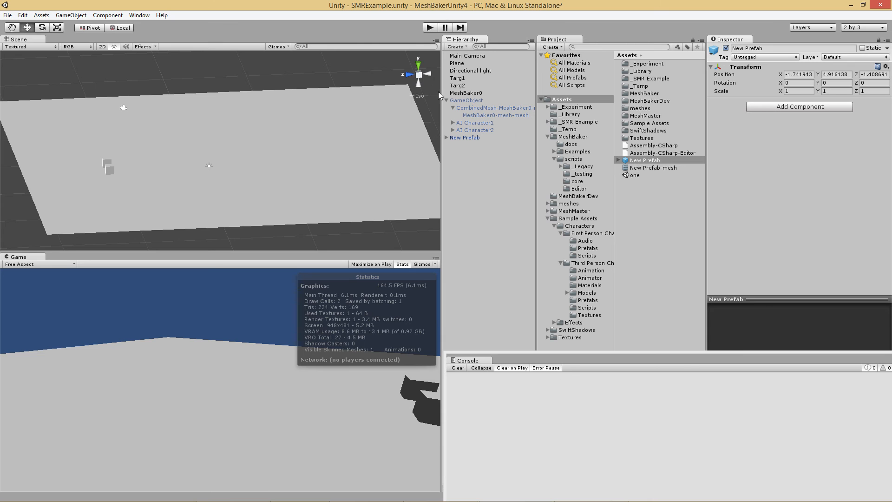
# - Run the scene briefly to test the New Prefab instance at its original position, and stop it
pyautogui.click(428, 29)
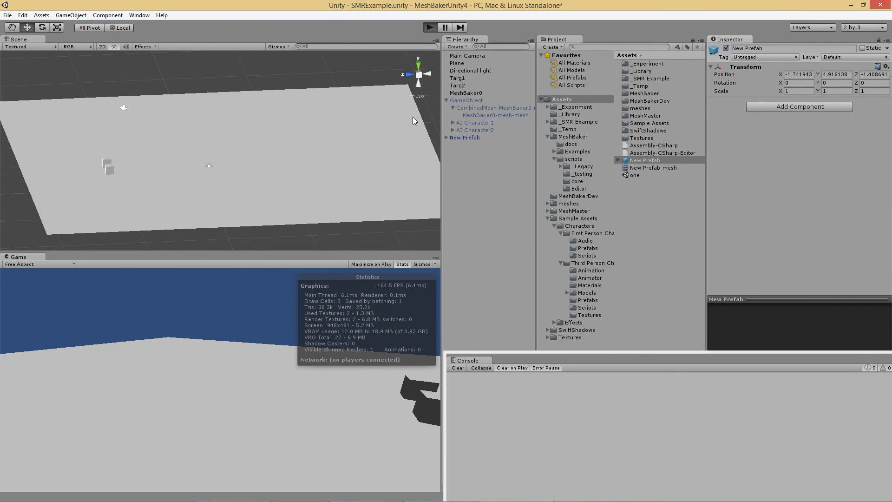
pyautogui.click(428, 28)
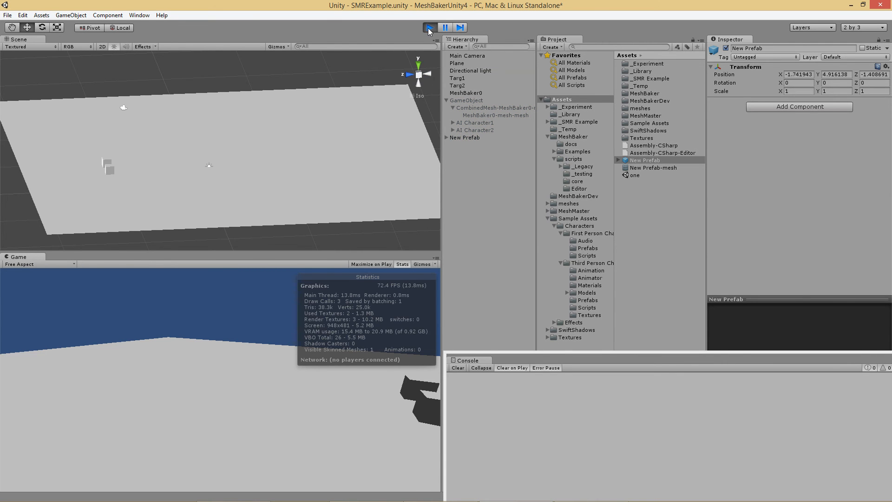
pyautogui.click(429, 29)
# - Raise the New Prefab instance to about Y 7.64, above the plane, and run the scene
pyautogui.scroll(-5, 336, 127)
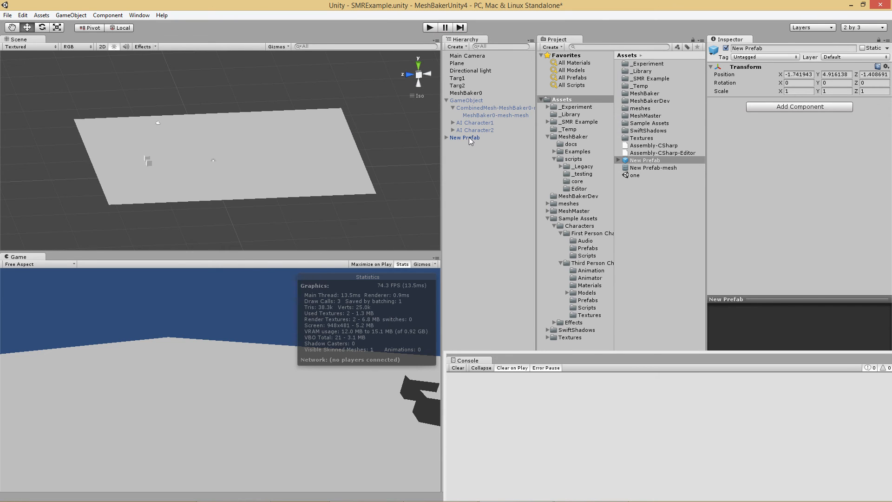
pyautogui.click(470, 137)
pyautogui.moveTo(212, 138); pyautogui.dragTo(224, 103)
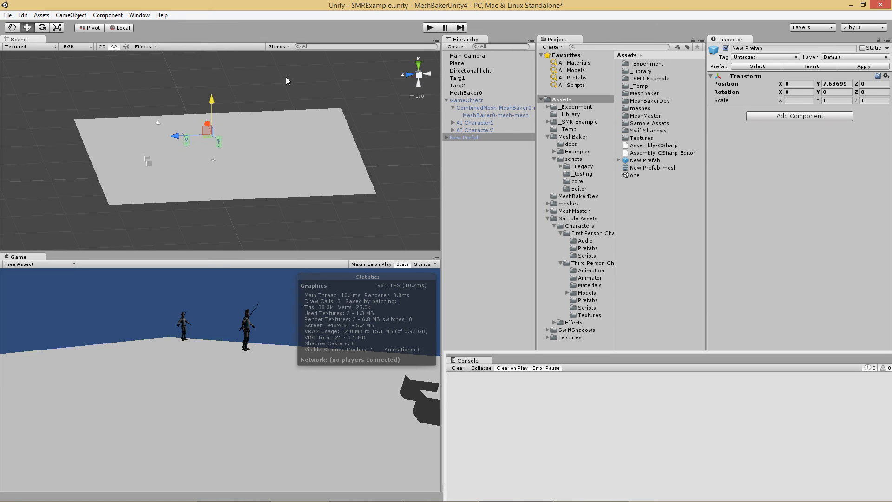
pyautogui.hotkey('ctrl', 'p')
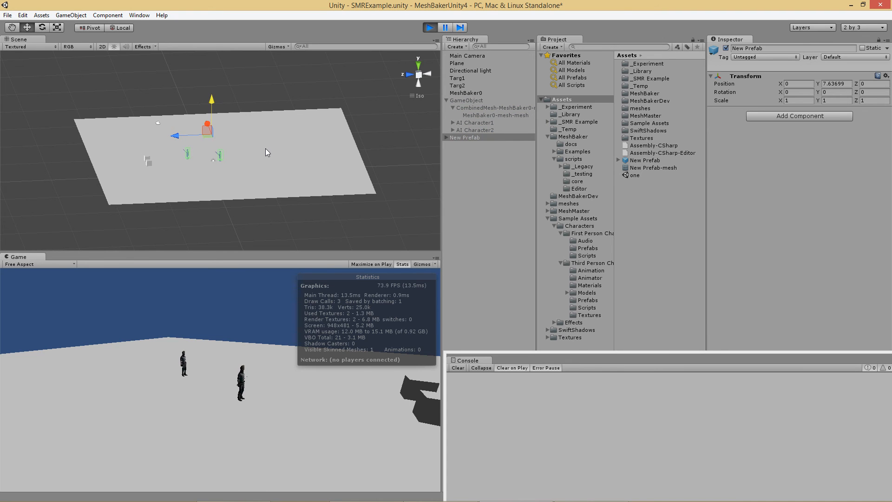
# - Examine the running characters up close in the Scene view and the Move In Circle targets of Targ2 and Targ1
pyautogui.scroll(6, 267, 153)
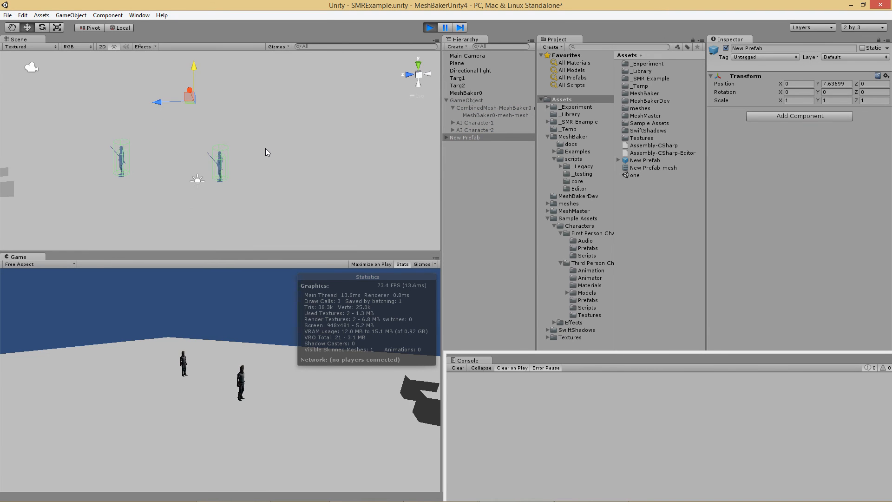
pyautogui.keyDown('alt'); pyautogui.moveTo(224, 219); pyautogui.dragTo(526, 215); pyautogui.keyUp('alt')
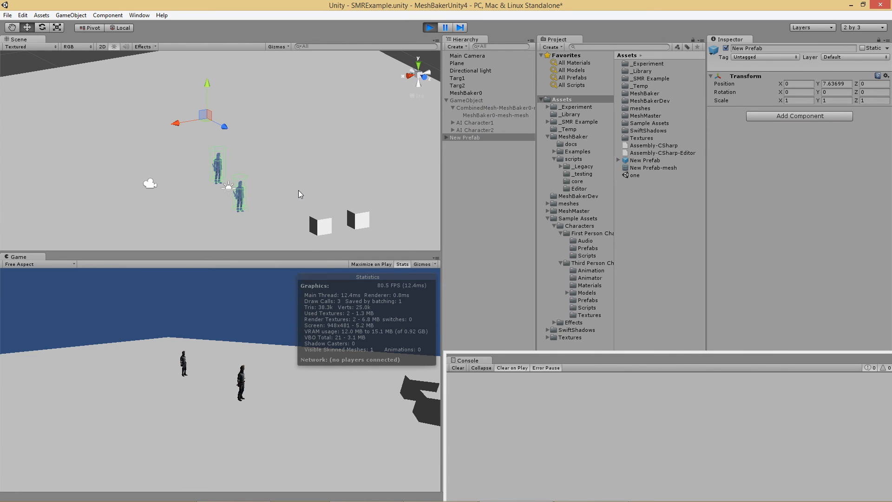
pyautogui.scroll(2, 298, 191)
pyautogui.moveTo(297, 200); pyautogui.dragTo(287, 184, button='middle')
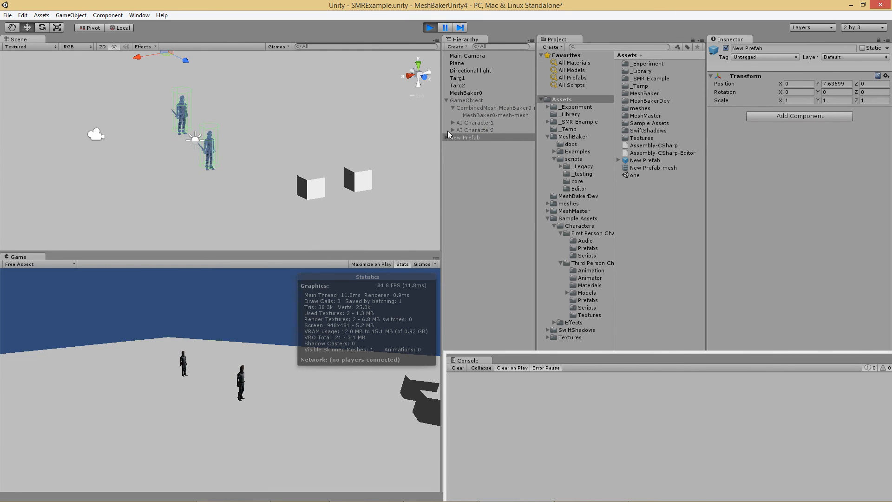
pyautogui.click(462, 85)
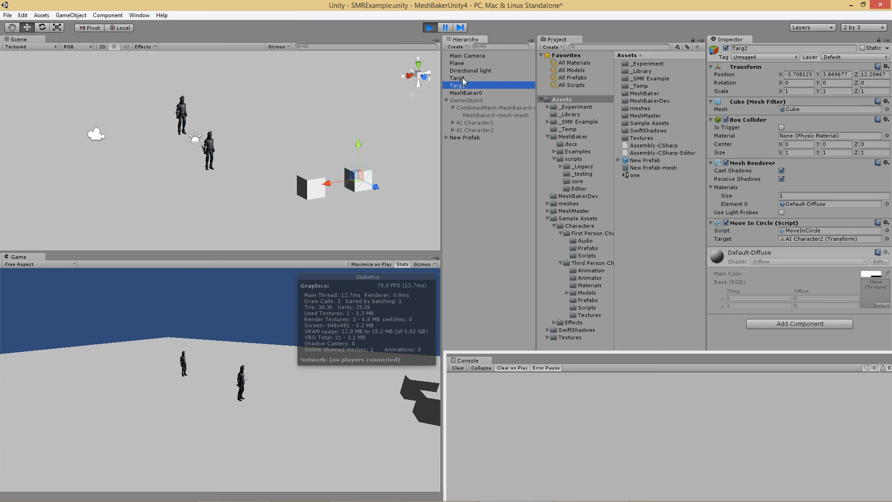
pyautogui.click(464, 78)
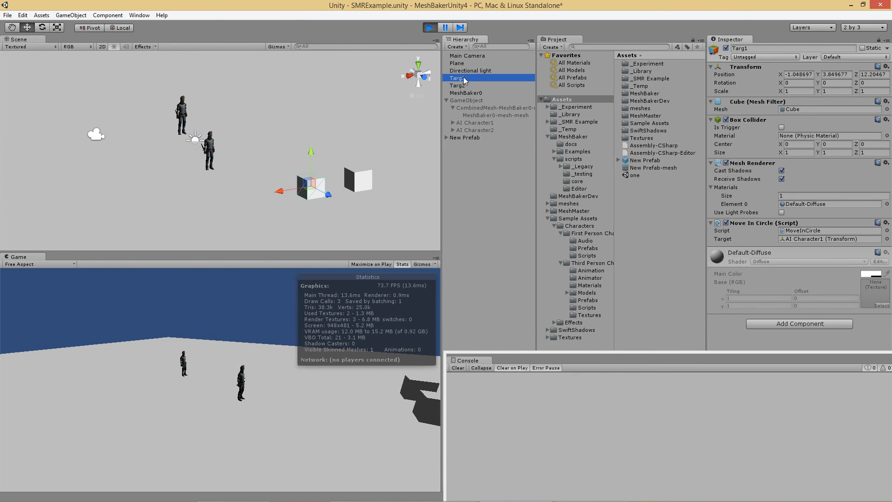
pyautogui.scroll(5, 223, 144)
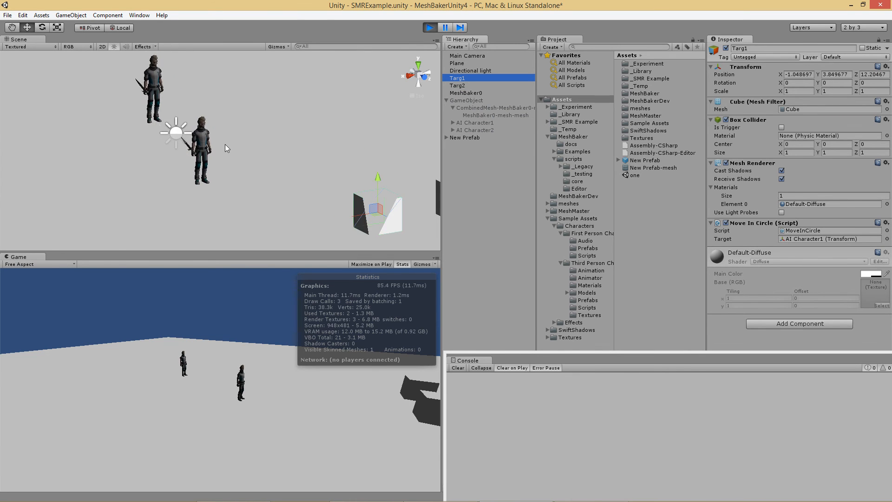
pyautogui.scroll(-3, 278, 144)
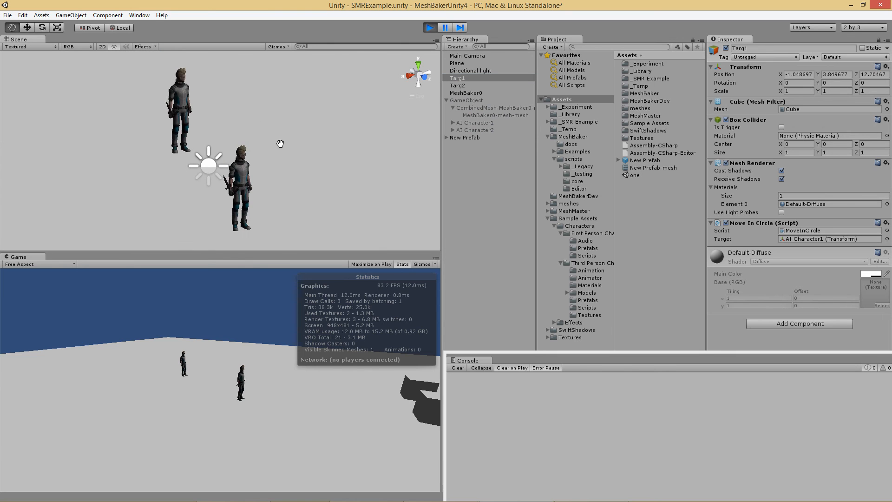
pyautogui.scroll(-6, 284, 146)
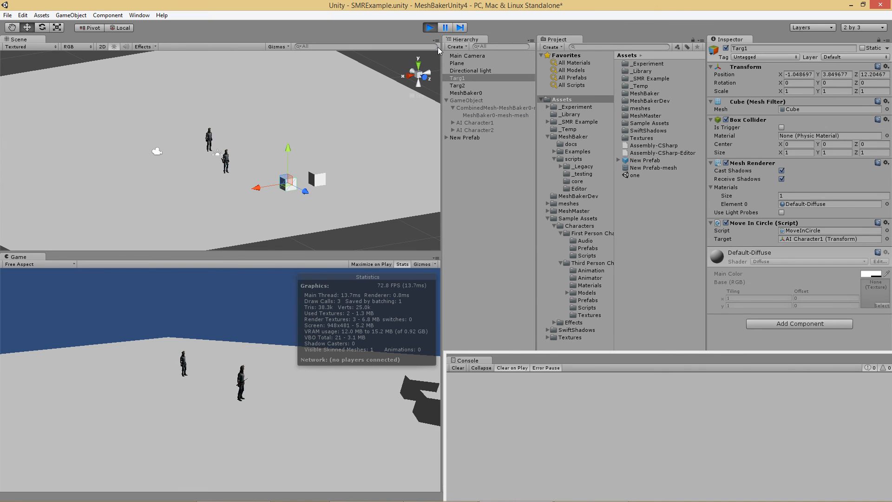
# - Expand the New Prefab instance and examine all components of its AI Character1, moving the Console out of the way
pyautogui.click(447, 137)
pyautogui.click(476, 150)
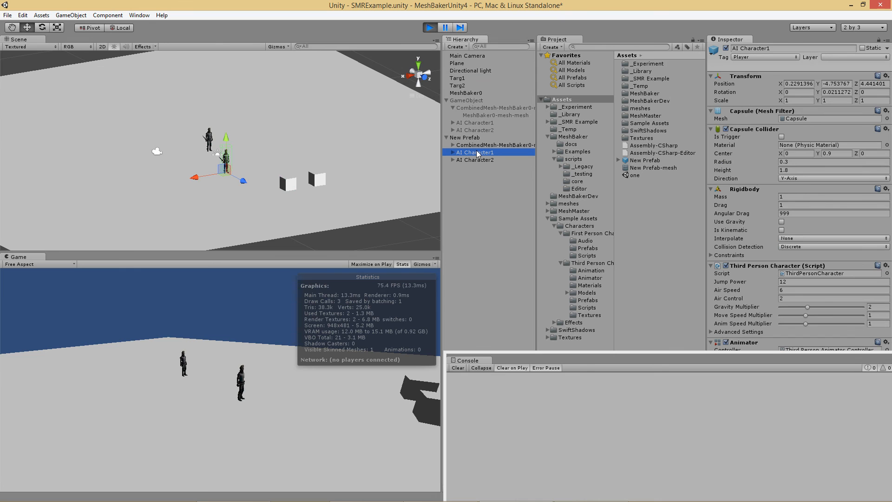
pyautogui.moveTo(726, 371); pyautogui.dragTo(743, 466)
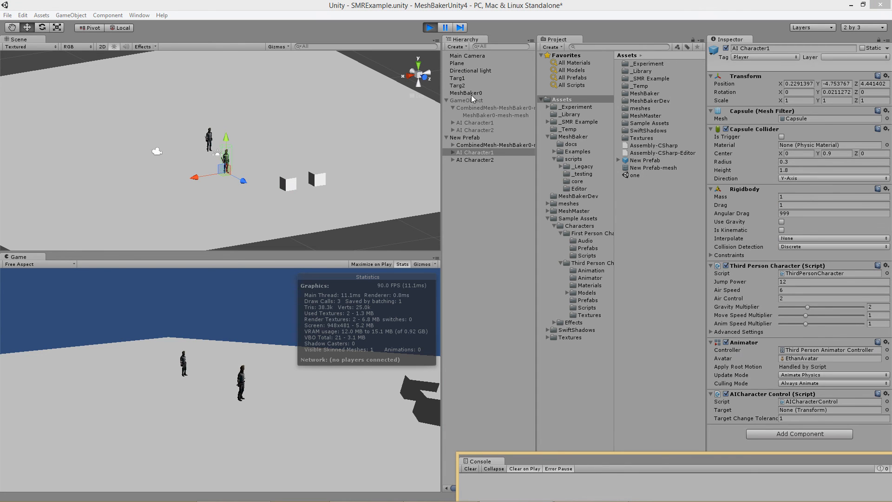
# - Assign the New Prefab instance's AI Character1 as Targ1's Move In Circle target, and stop the running scene
pyautogui.click(466, 80)
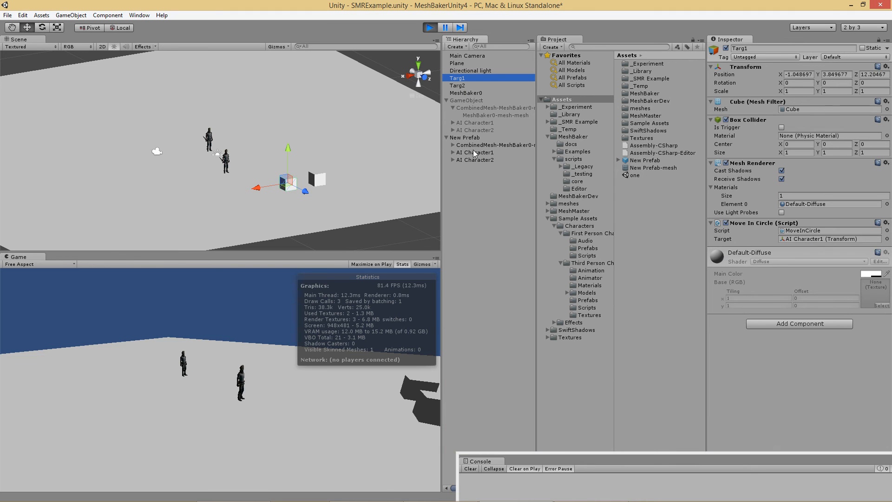
pyautogui.moveTo(474, 152); pyautogui.dragTo(811, 240)
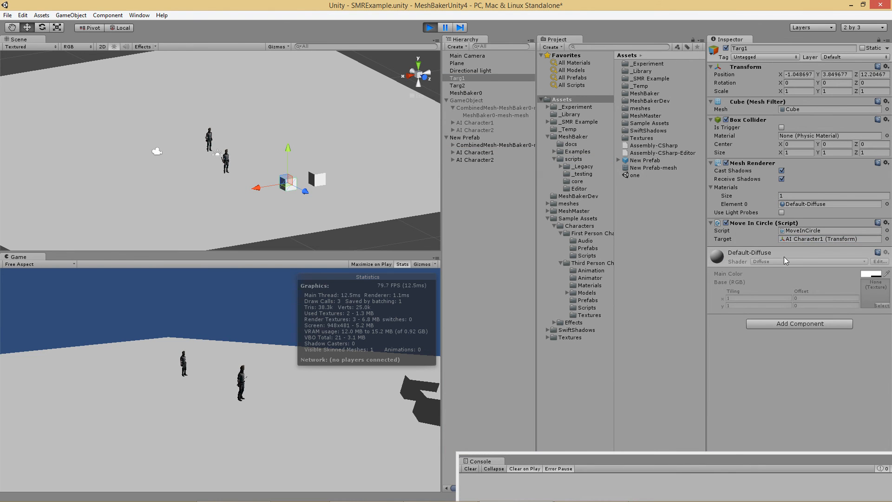
pyautogui.click(430, 28)
pyautogui.moveTo(326, 131); pyautogui.dragTo(351, 153, button='middle')
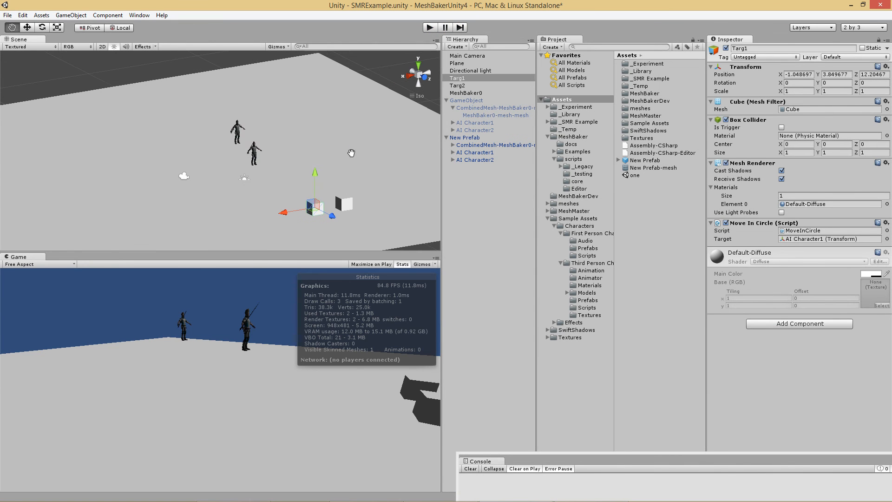
pyautogui.scroll(3, 351, 152)
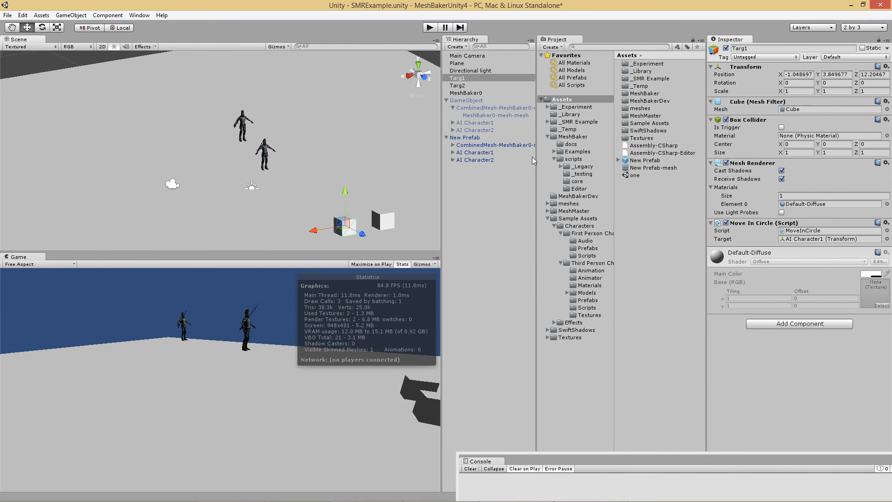
# - Create a new scene and add a New Prefab instance to it
pyautogui.click(8, 14)
pyautogui.click(18, 27)
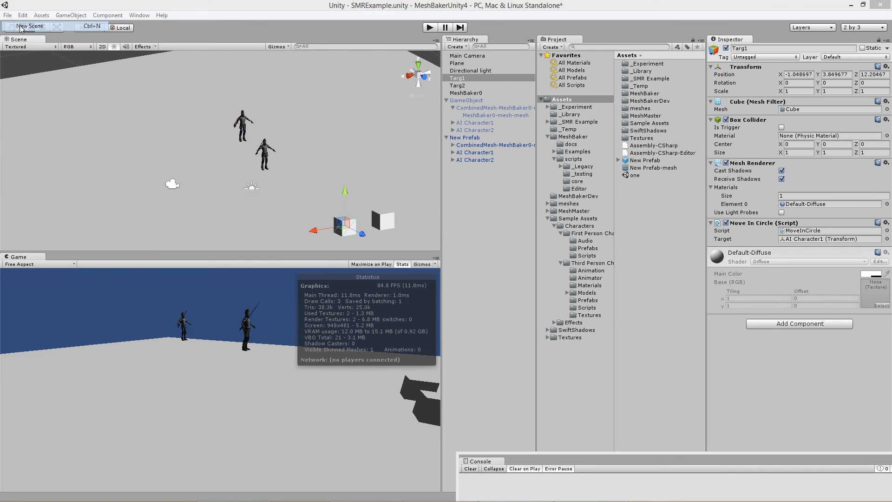
pyautogui.click(469, 275)
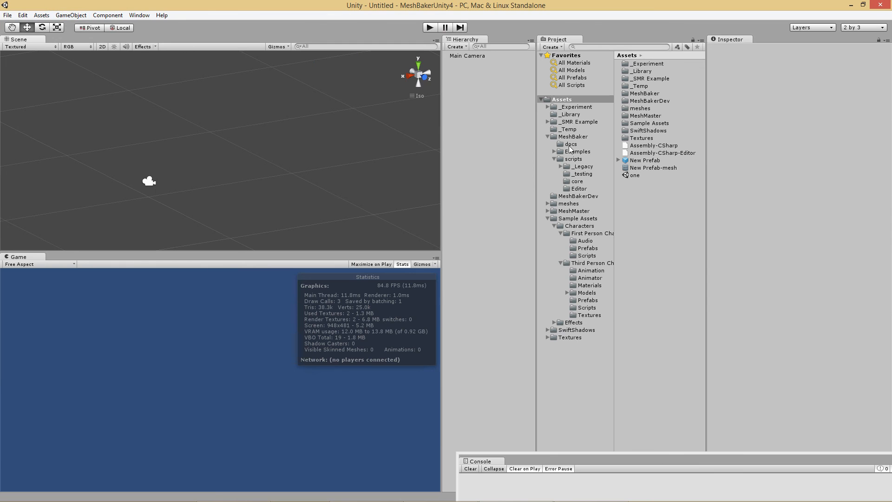
pyautogui.moveTo(650, 162); pyautogui.dragTo(503, 142)
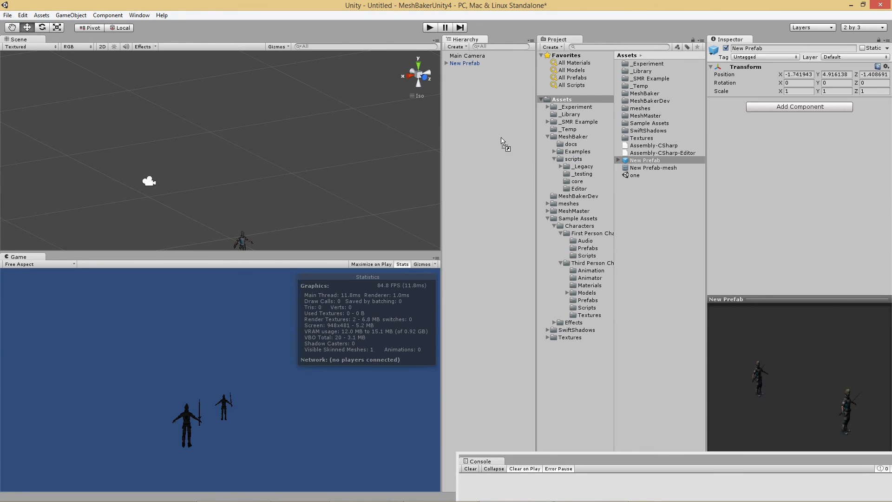
# - Create a Plane object in the new scene as ground for the characters
pyautogui.click(70, 15)
pyautogui.moveTo(97, 47)
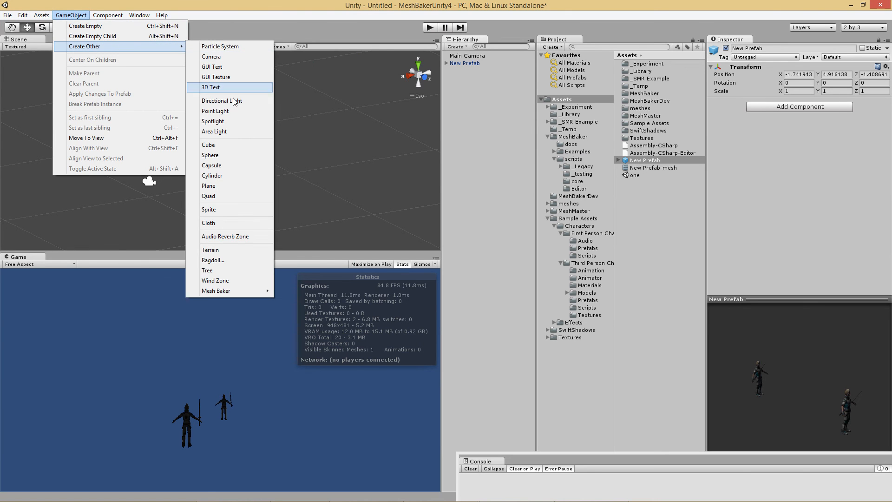
pyautogui.click(243, 185)
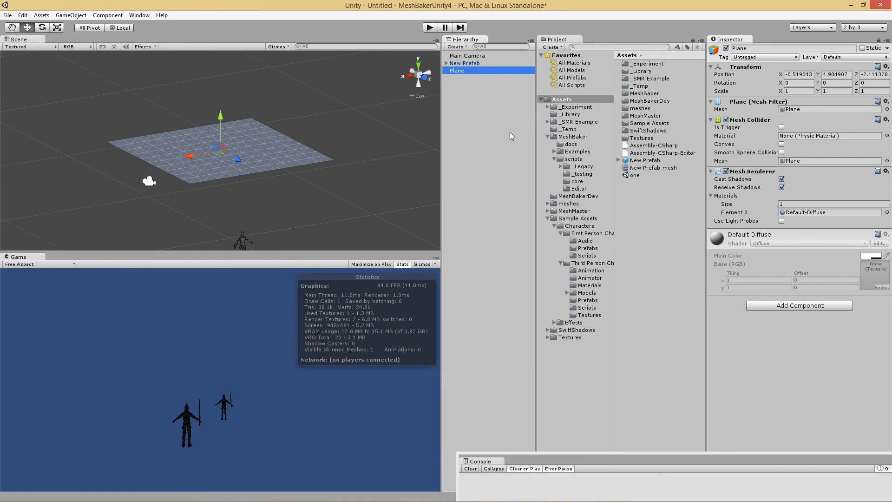
# - Move the New Prefab instance next to the plane at about X -11.35, Z -23.25 and raise it to about Y 3.46
pyautogui.click(465, 63)
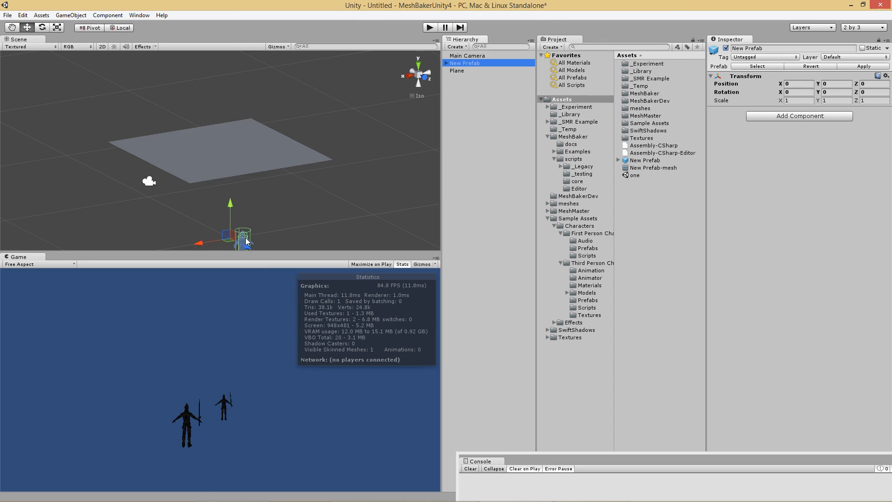
pyautogui.moveTo(231, 230); pyautogui.dragTo(115, 116)
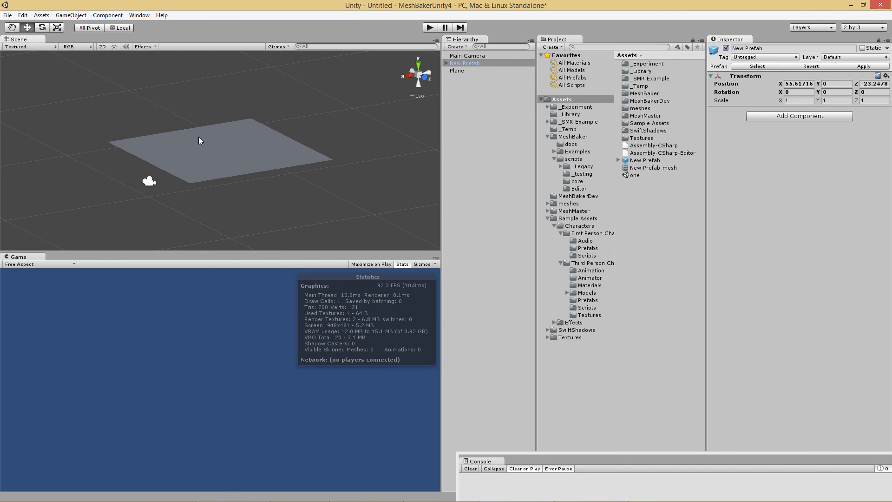
pyautogui.doubleClick(468, 63)
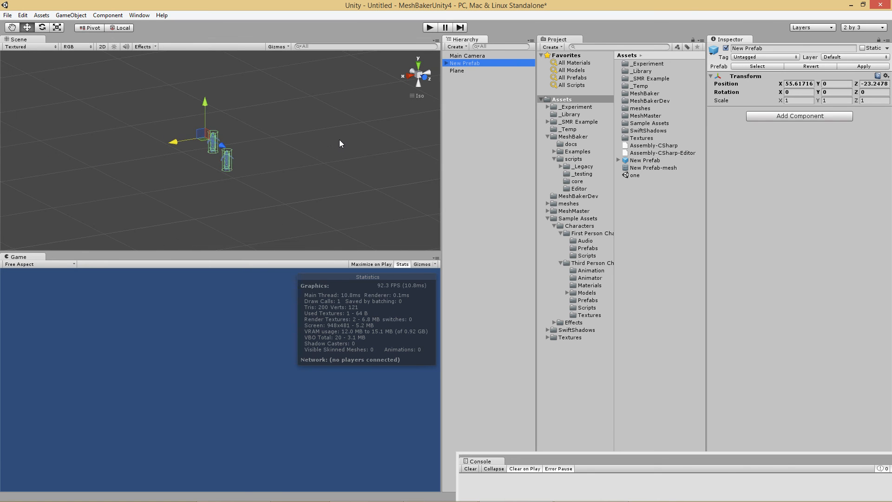
pyautogui.moveTo(176, 150); pyautogui.dragTo(388, 105)
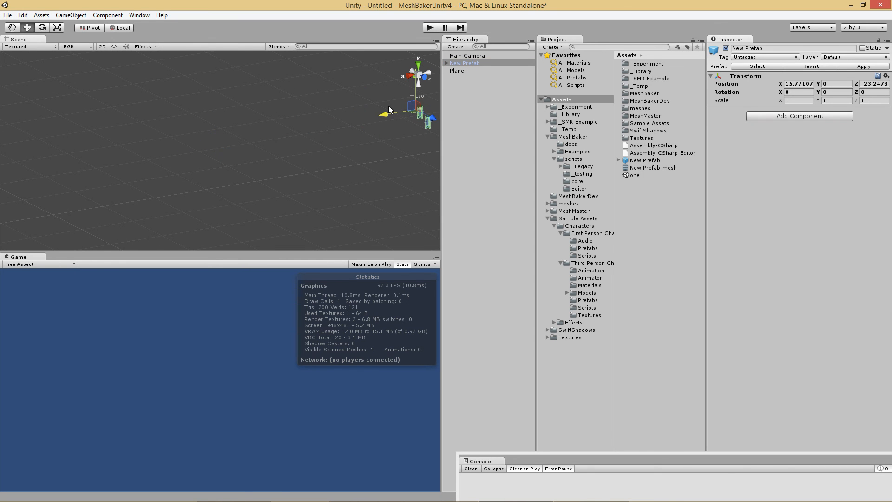
pyautogui.moveTo(394, 150); pyautogui.dragTo(188, 211, button='middle')
pyautogui.moveTo(165, 187); pyautogui.dragTo(304, 166)
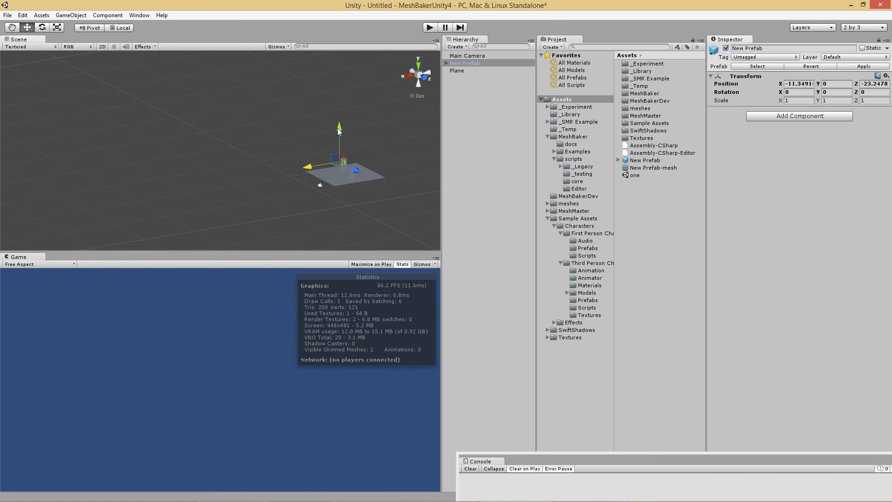
pyautogui.moveTo(338, 131); pyautogui.dragTo(338, 109)
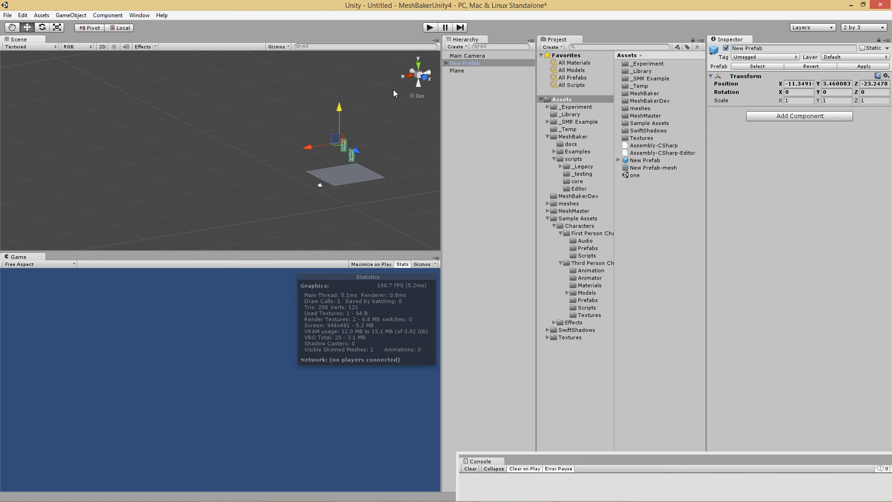
# - Align the New Prefab instance over the plane from the top view, at about X 0.09, Z -5.03
pyautogui.click(419, 64)
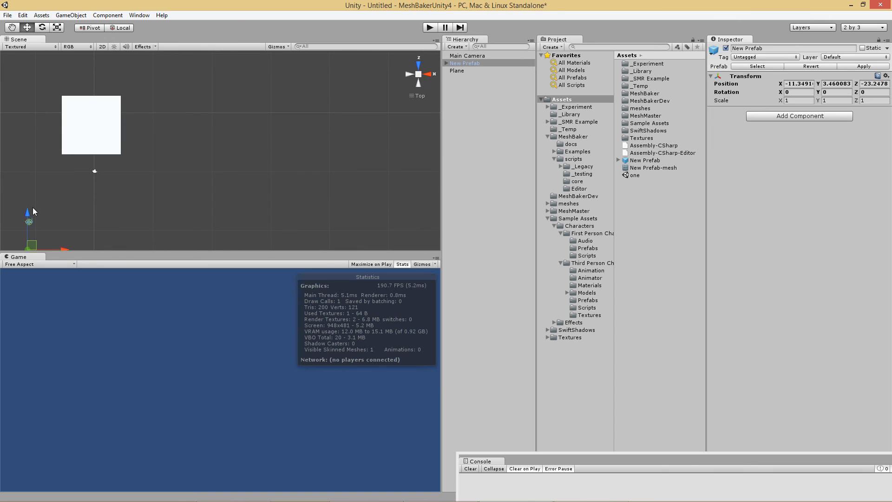
pyautogui.moveTo(30, 211); pyautogui.dragTo(32, 102)
pyautogui.moveTo(67, 144); pyautogui.dragTo(136, 144)
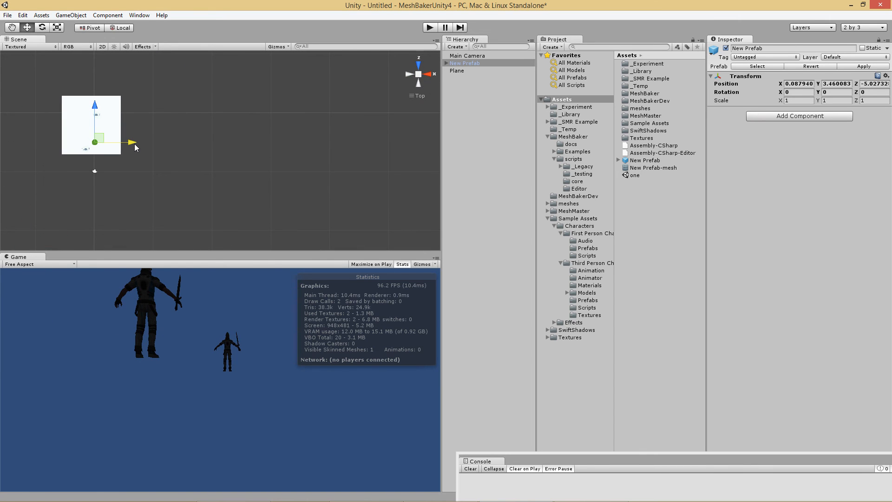
# - Lower the New Prefab instance to about Y 2.2 in the side view, test-run the scene and stop it
pyautogui.click(426, 75)
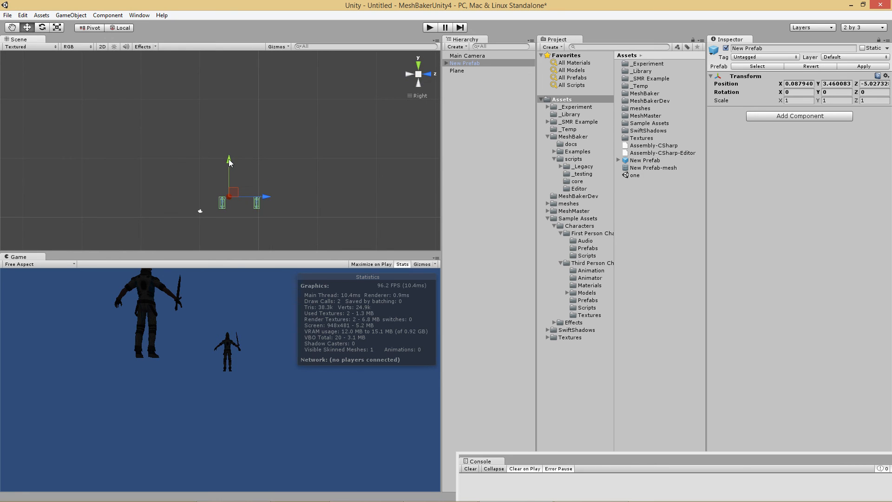
pyautogui.moveTo(229, 160); pyautogui.dragTo(228, 166)
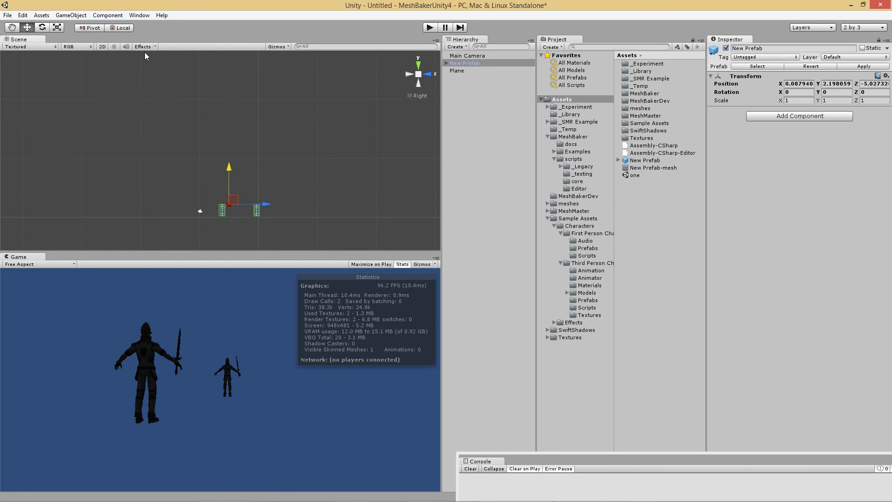
pyautogui.click(429, 27)
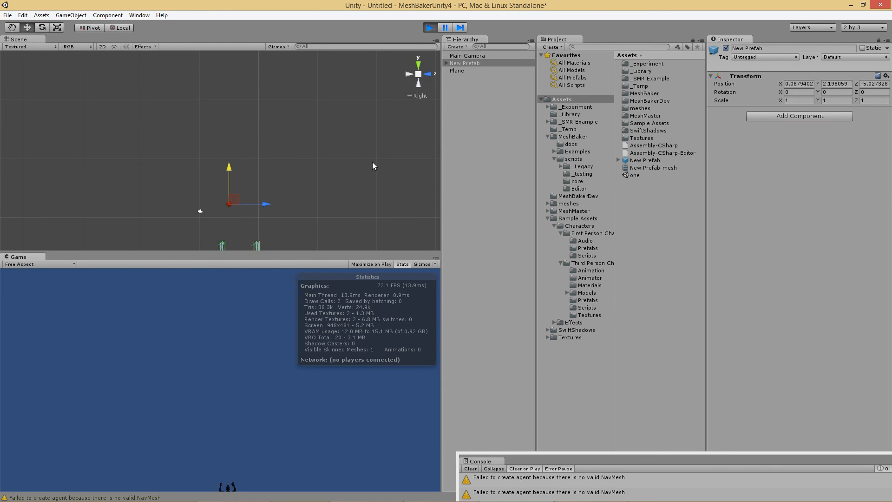
pyautogui.click(431, 27)
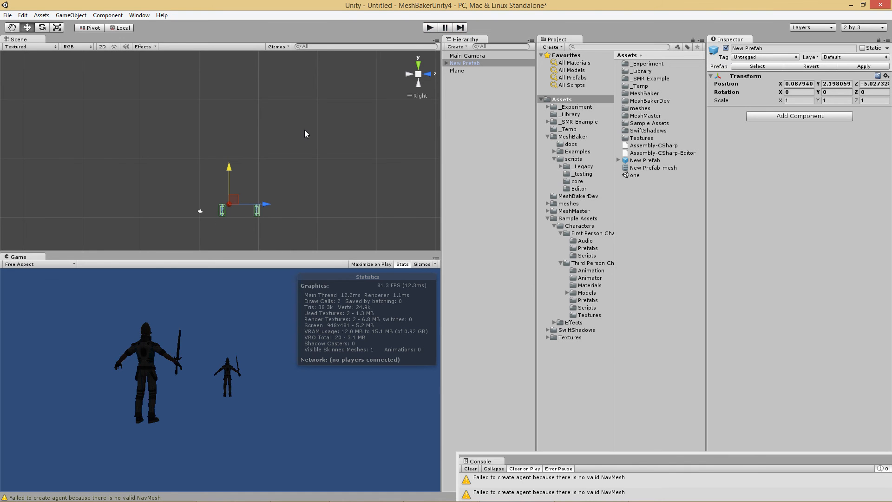
# - Raise the New Prefab instance above the plane to about Y 9.07 and run the scene
pyautogui.keyDown('alt'); pyautogui.moveTo(304, 129); pyautogui.dragTo(285, 135); pyautogui.keyUp('alt')
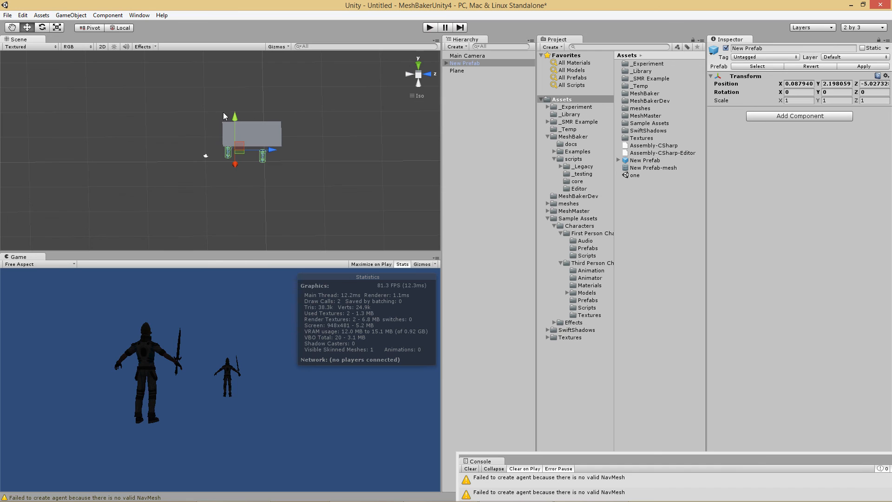
pyautogui.moveTo(234, 117); pyautogui.dragTo(234, 81)
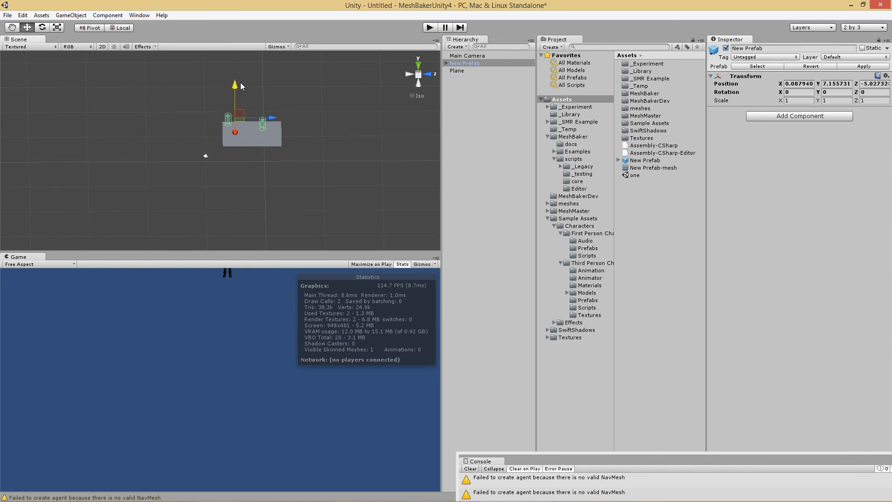
pyautogui.click(430, 27)
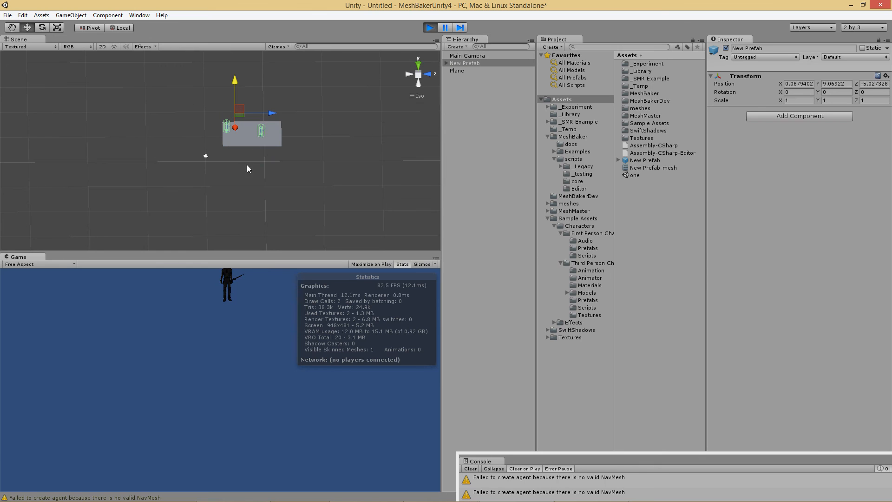
# - Examine the running characters on the plane up close and expand the New Prefab instance to view its child objects
pyautogui.keyDown('alt'); pyautogui.moveTo(288, 163); pyautogui.dragTo(289, 182, button='right'); pyautogui.keyUp('alt')
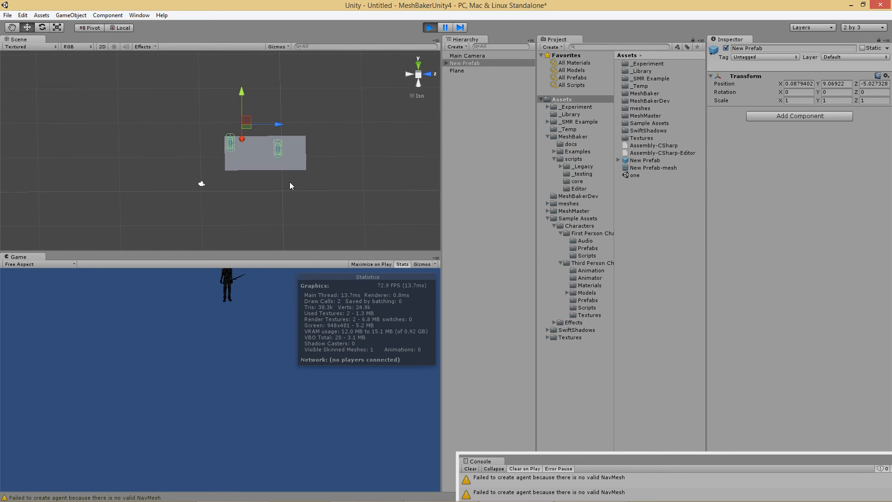
pyautogui.scroll(3, 289, 182)
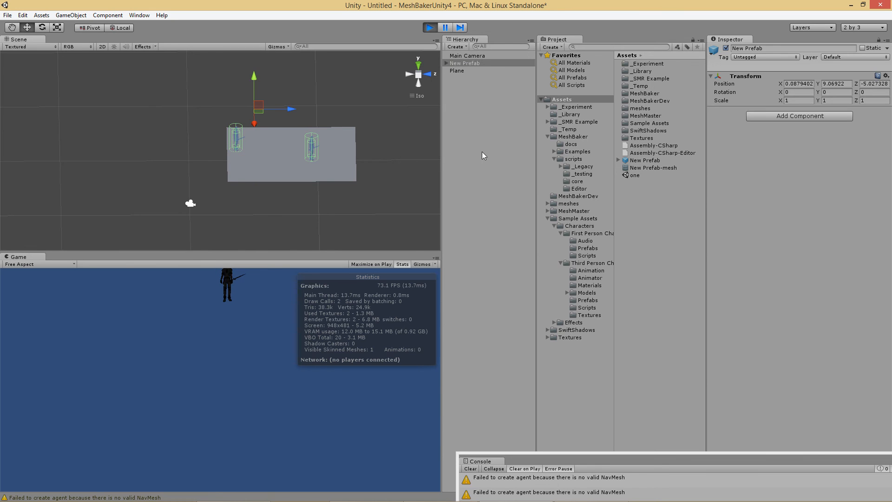
pyautogui.click(455, 64)
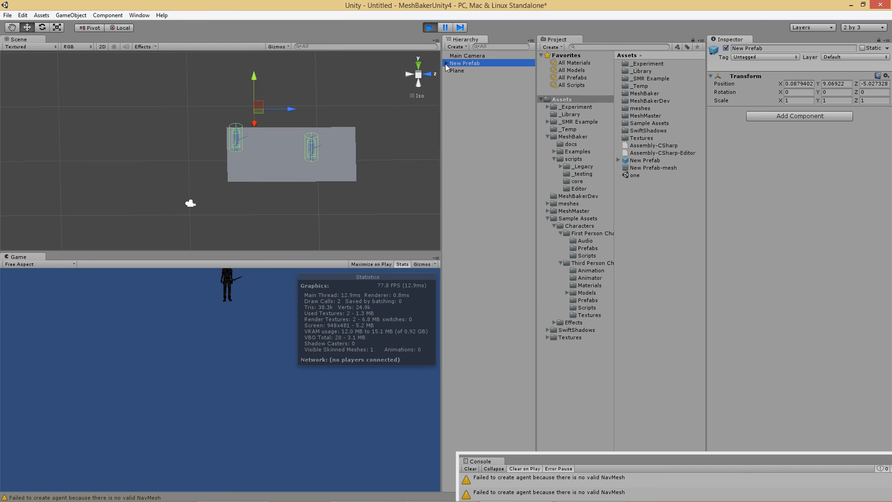
pyautogui.click(446, 64)
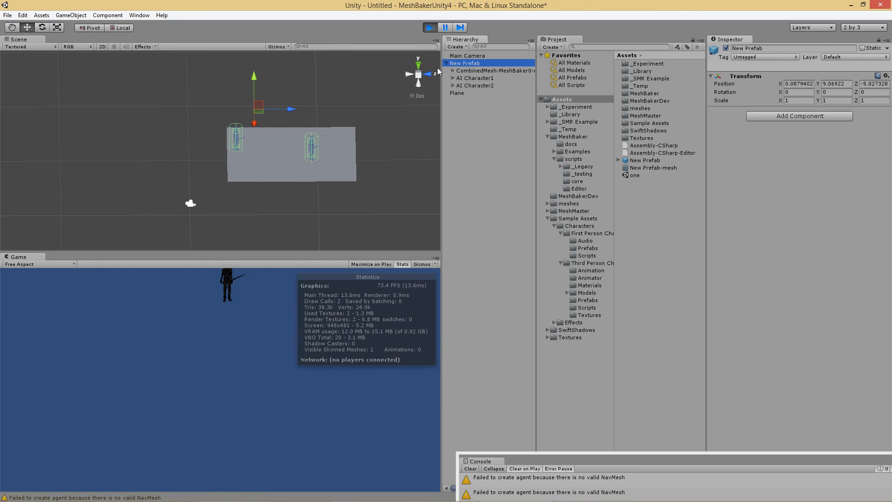
# - Switch to WordPad and review the combined skinned mesh considerations in SkinnedMesh 1.rtf
pyautogui.moveTo(405, 500)
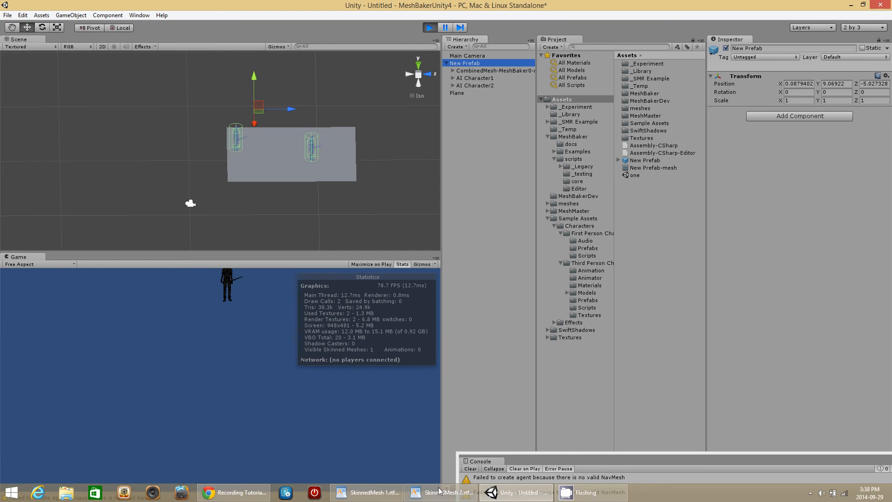
pyautogui.click(380, 492)
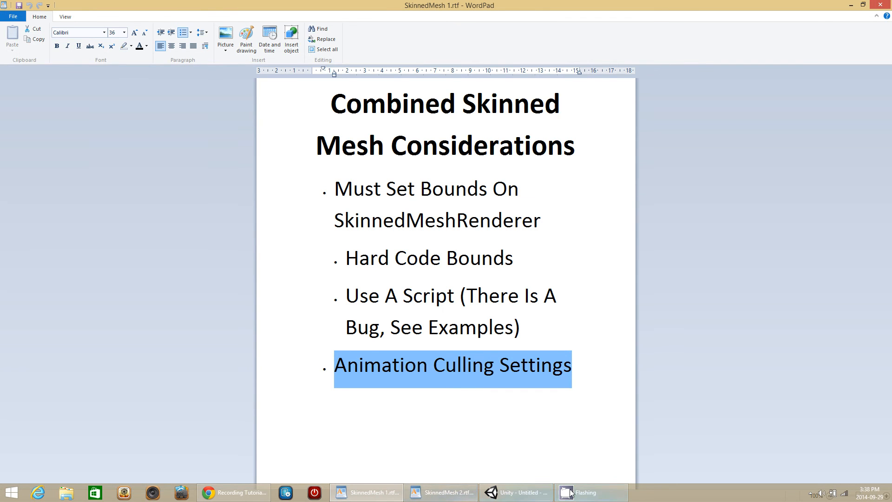
pyautogui.click(593, 495)
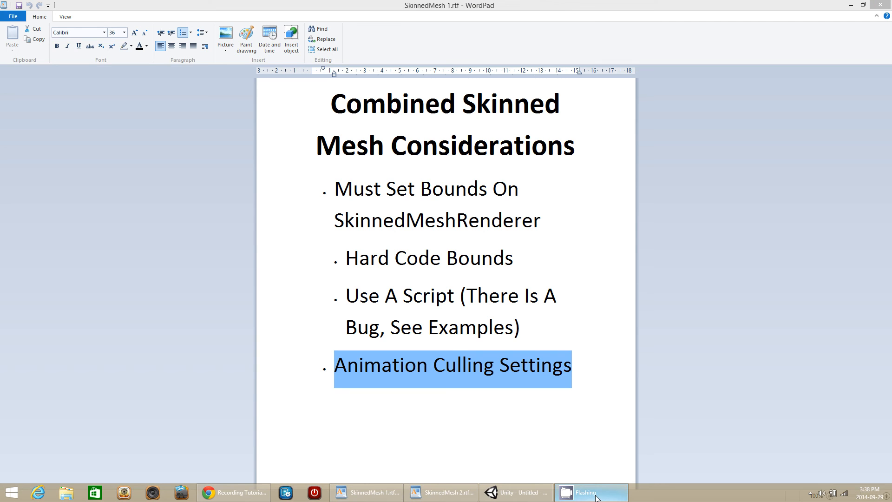